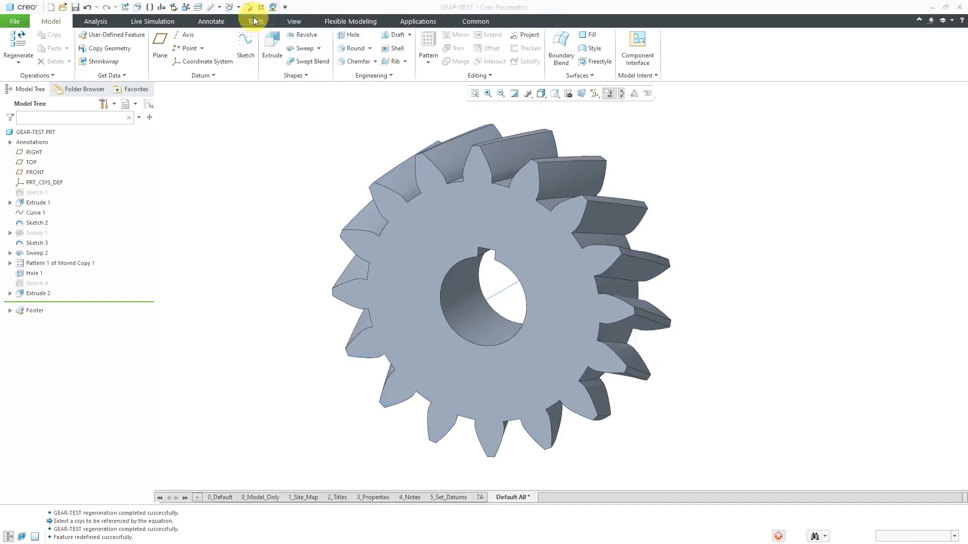
Create a new solid part named gear-helical without the default template, using the mcae_part_std template
mouse_move(335, 147)
middle_mouse_down()
mouse_move(322, 148)
mouse_move(337, 142)
mouse_move(334, 153)
middle_mouse_up()
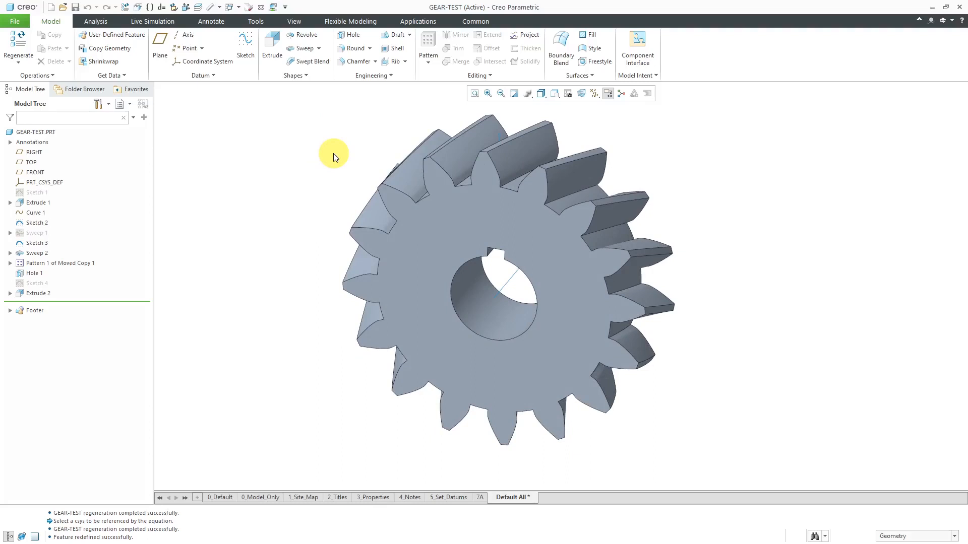
left_click(50, 7)
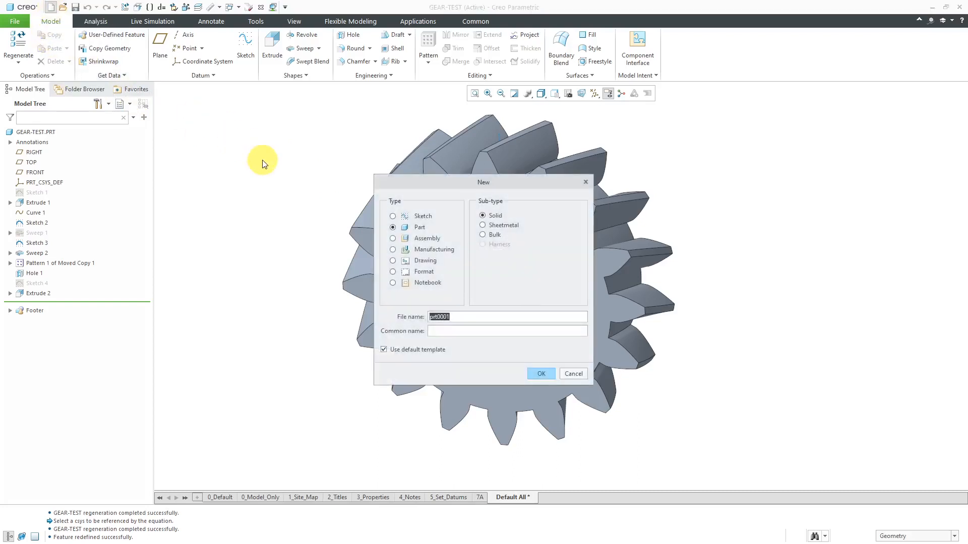
type("gear-helical")
left_click(414, 352)
left_click(542, 374)
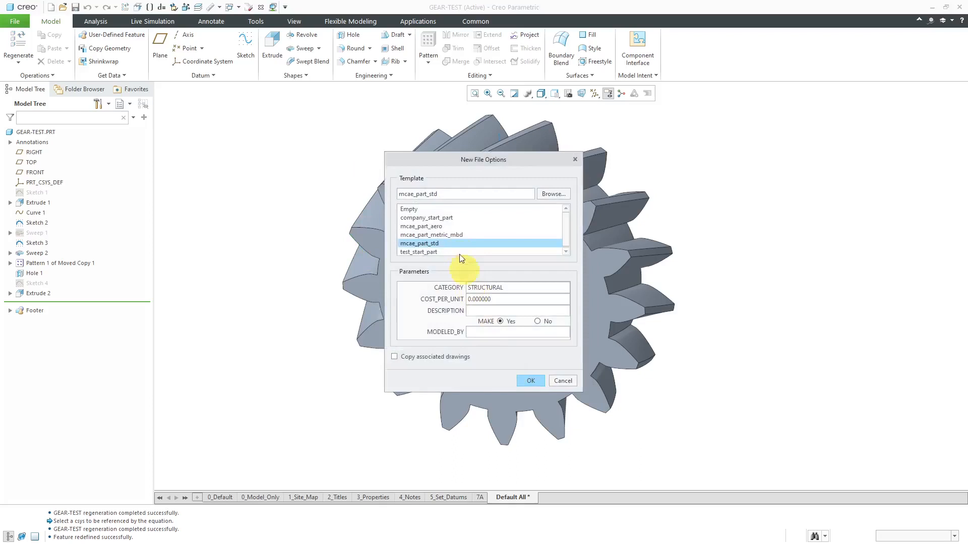
left_click(531, 379)
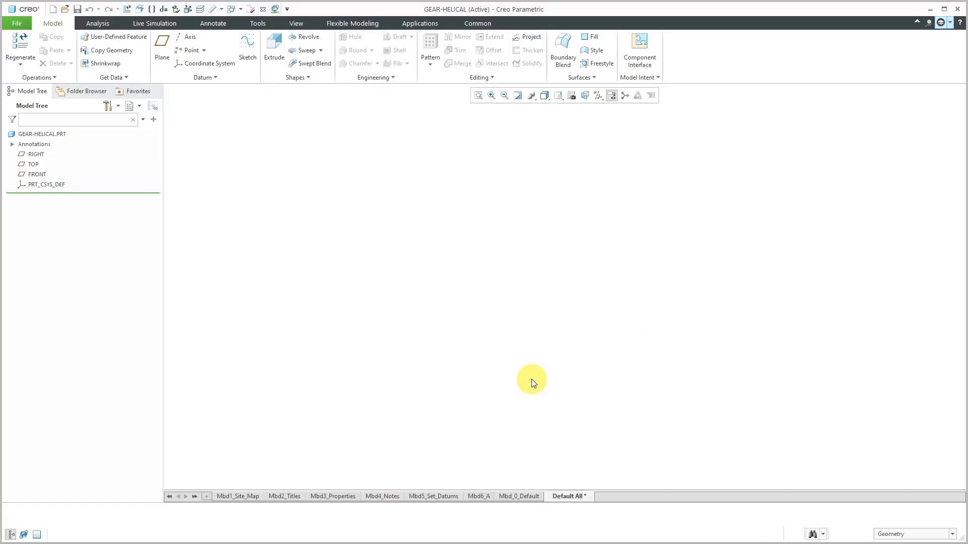
Turn on the display of datum planes in the graphics area
left_click(601, 97)
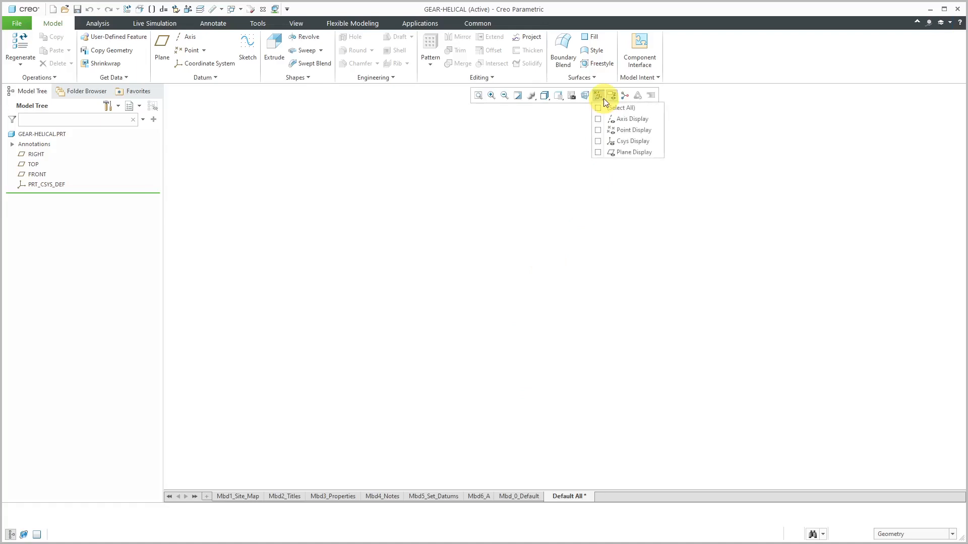
left_click(624, 152)
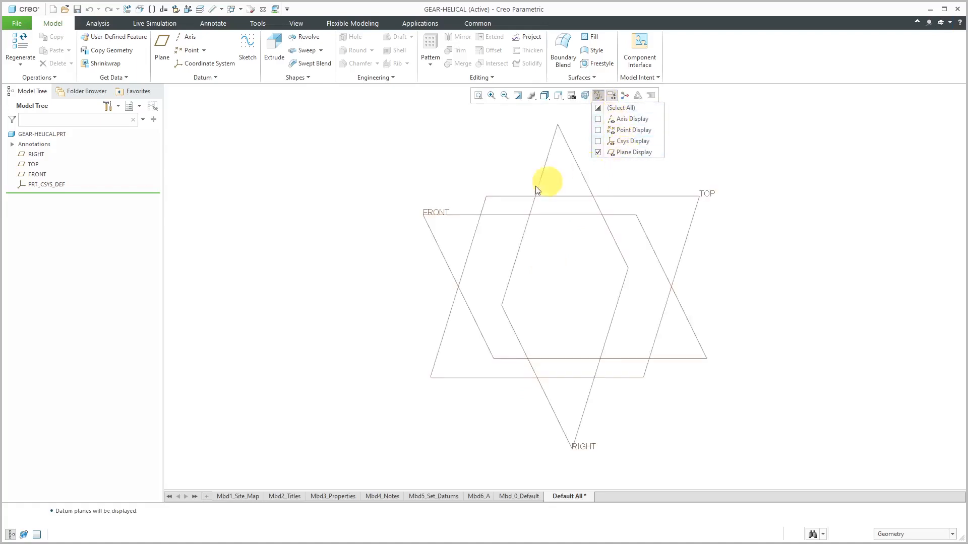
left_click(317, 229)
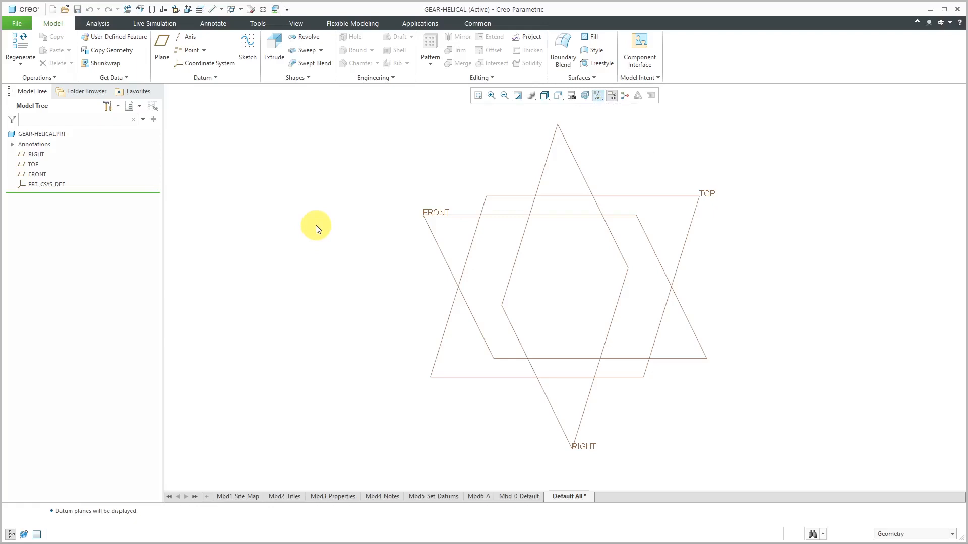
Open the part's parameters table, enlarge its window and widen the Name column
left_click(650, 77)
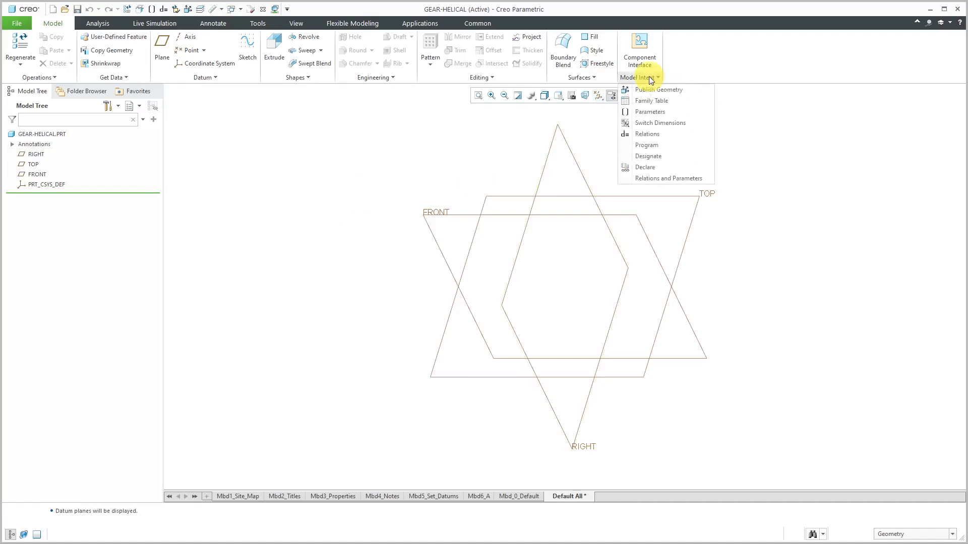
left_click(651, 111)
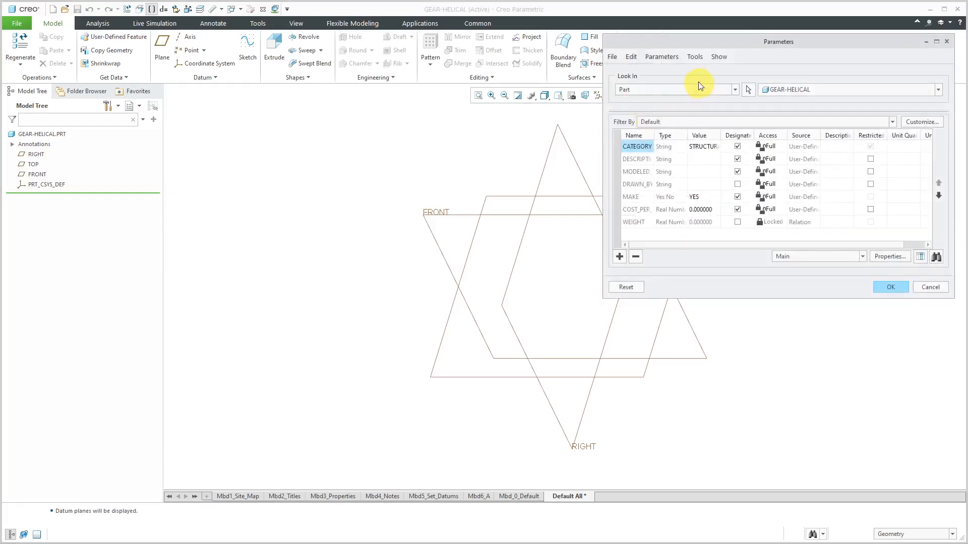
left_click_drag(696, 44, 336, 74)
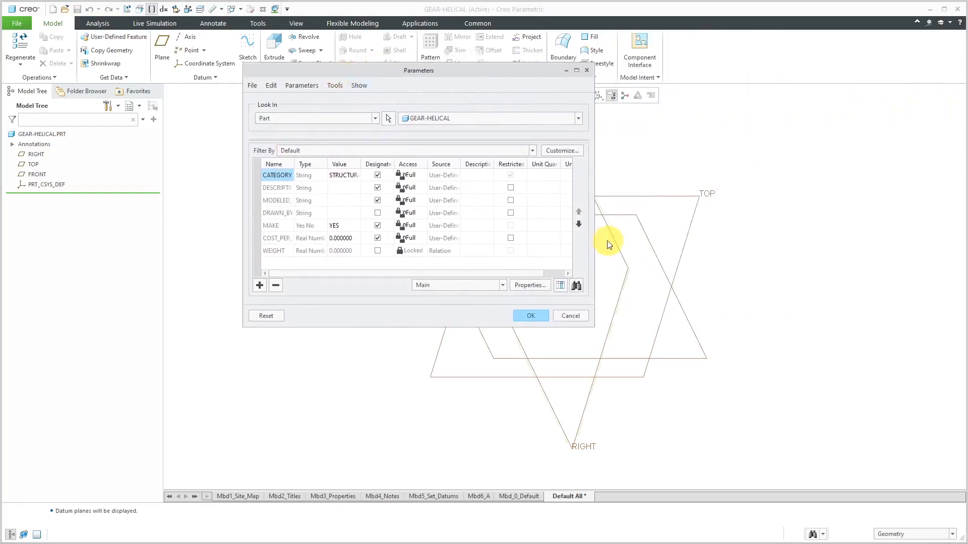
left_click_drag(597, 241, 688, 237)
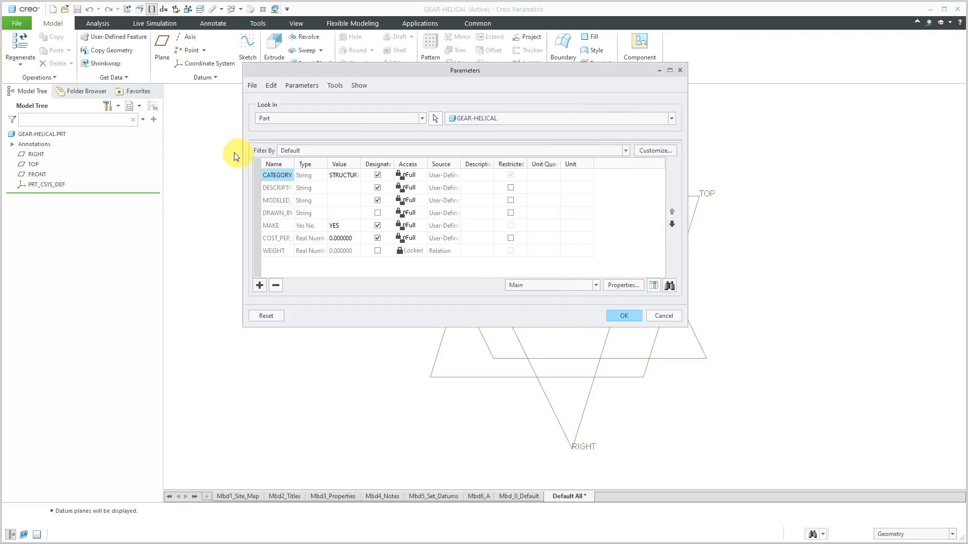
left_click_drag(292, 161, 332, 162)
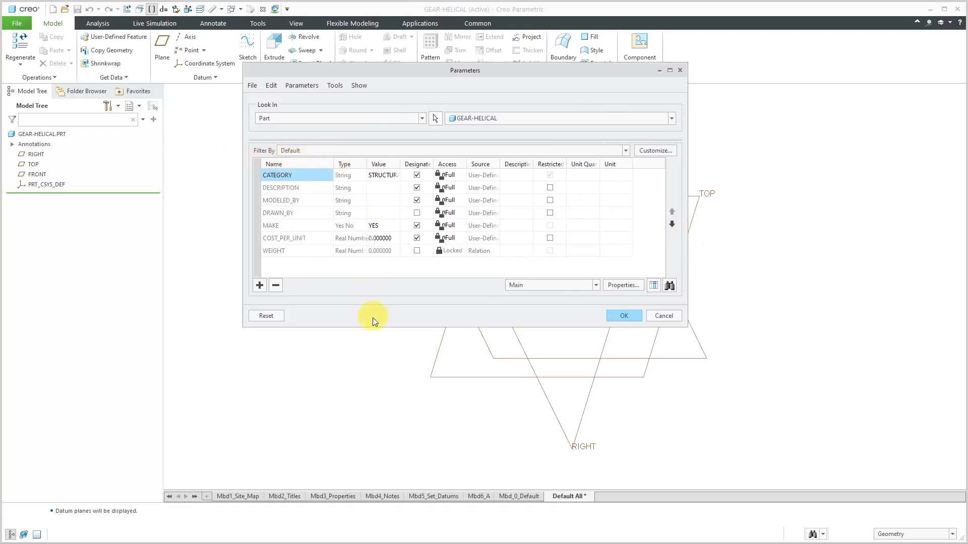
left_click_drag(375, 327, 365, 443)
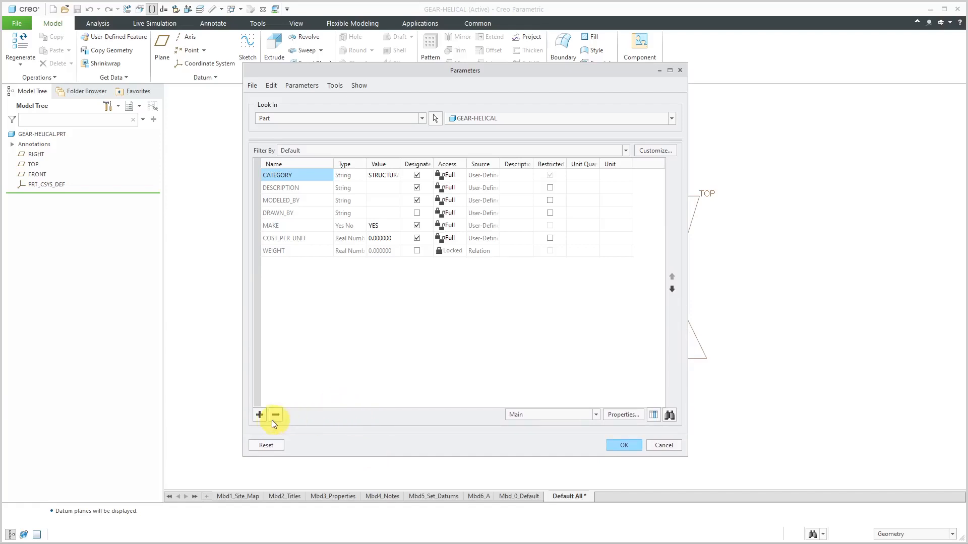
Add a real number parameter THICKNESS with the value 20 and the description FACE WIDTH
left_click(259, 415)
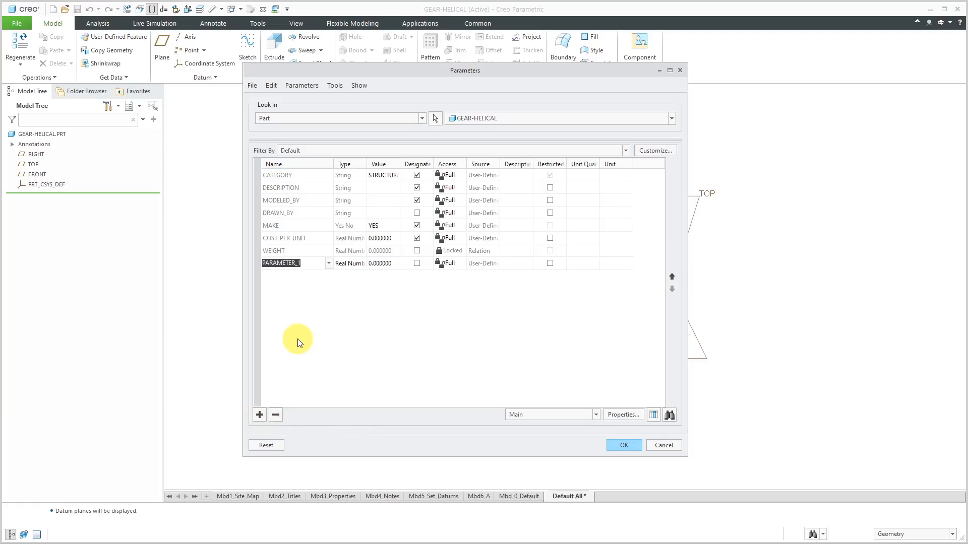
type("thithickne")
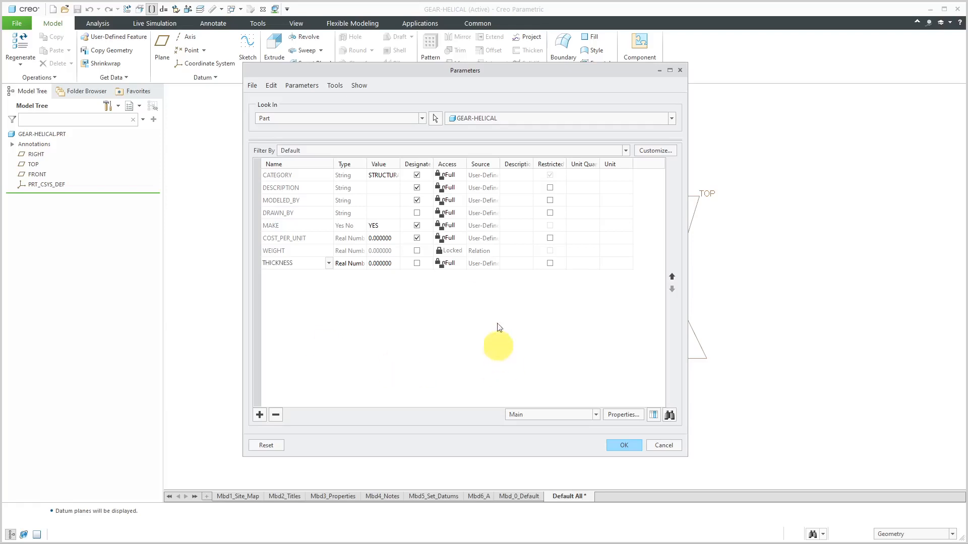
left_click_drag(366, 163, 385, 160)
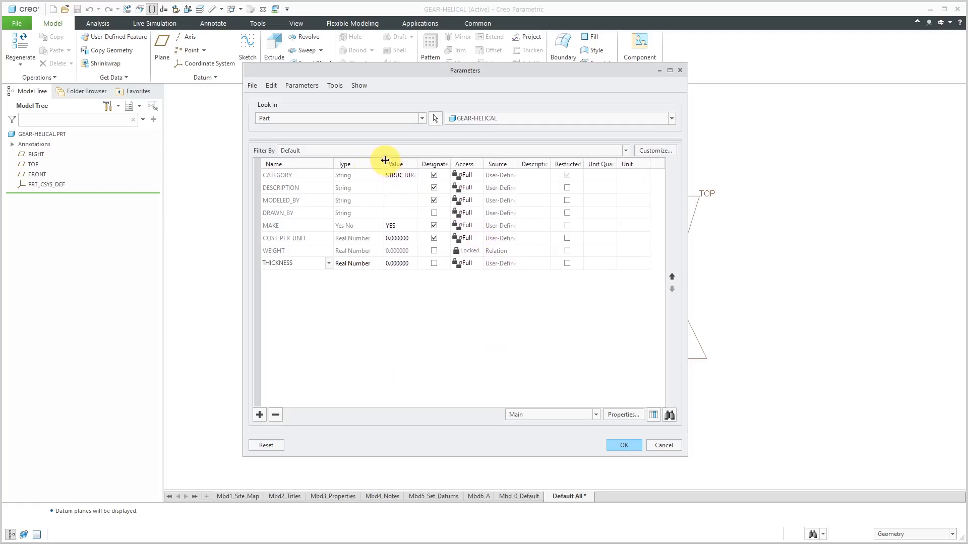
left_click(409, 264)
type("20")
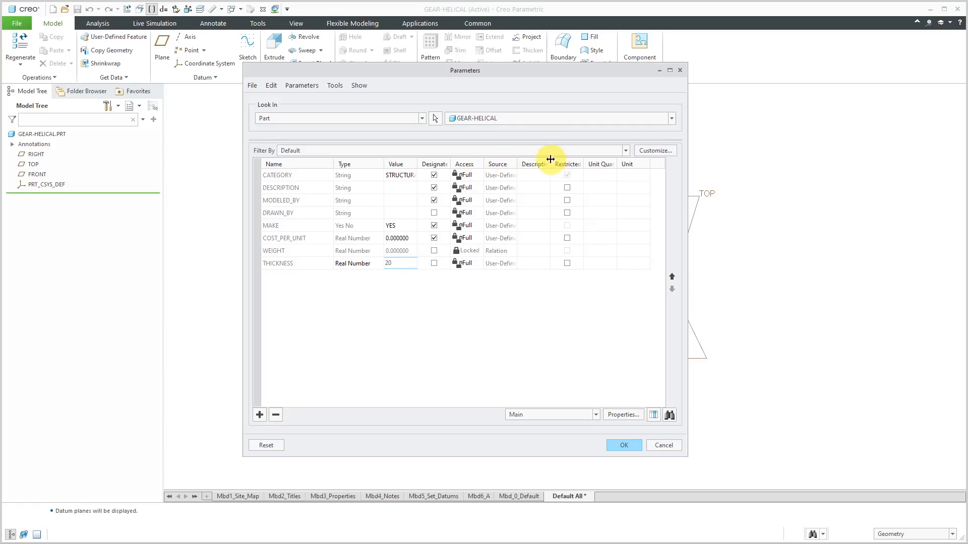
left_click_drag(550, 159, 624, 157)
left_click(572, 264)
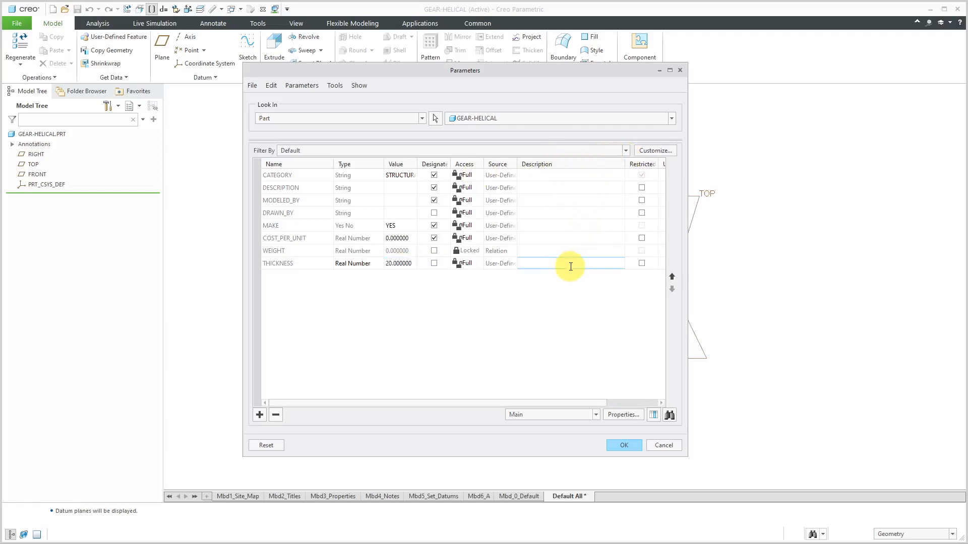
type("FACE WIDTH")
Add an integer parameter TEETH with the value 16
left_click(259, 416)
type("TE")
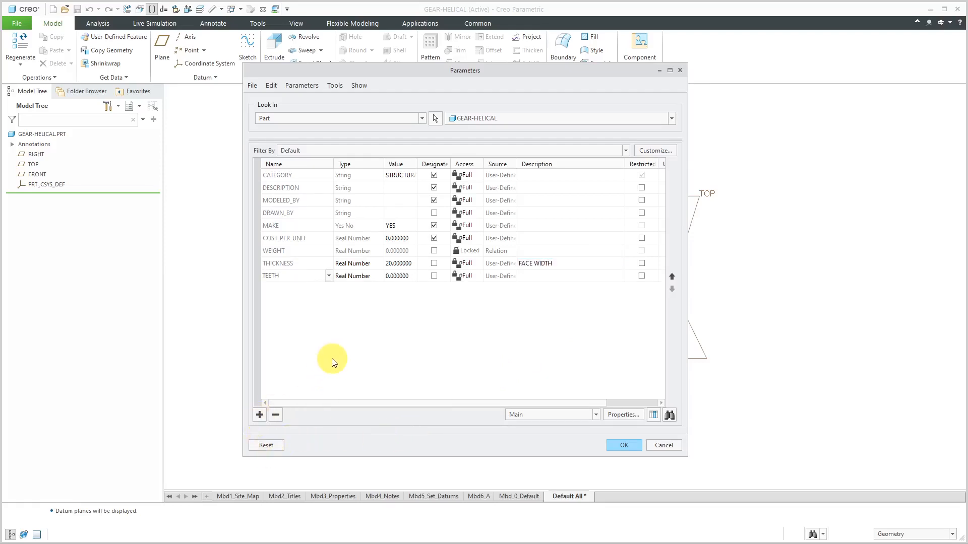
type("ETH")
left_click(355, 277)
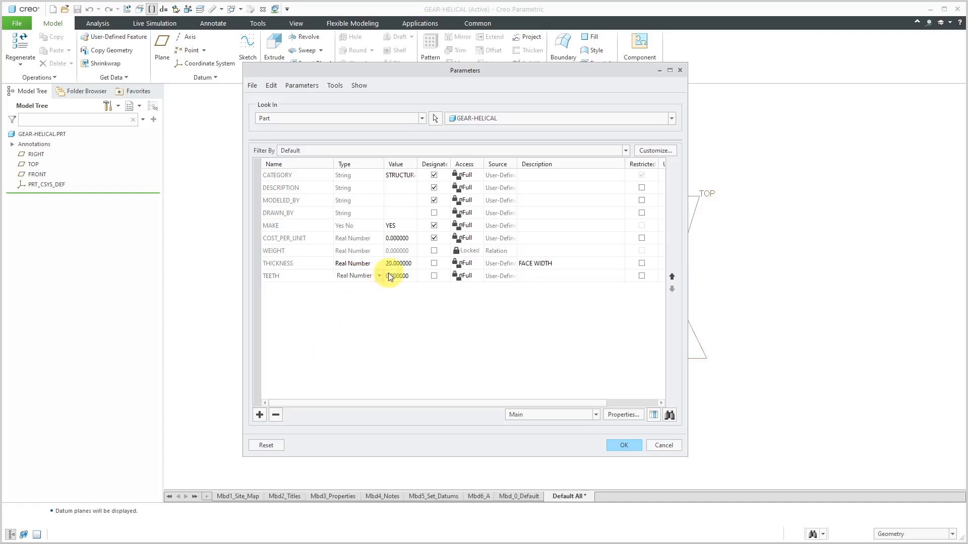
left_click(378, 276)
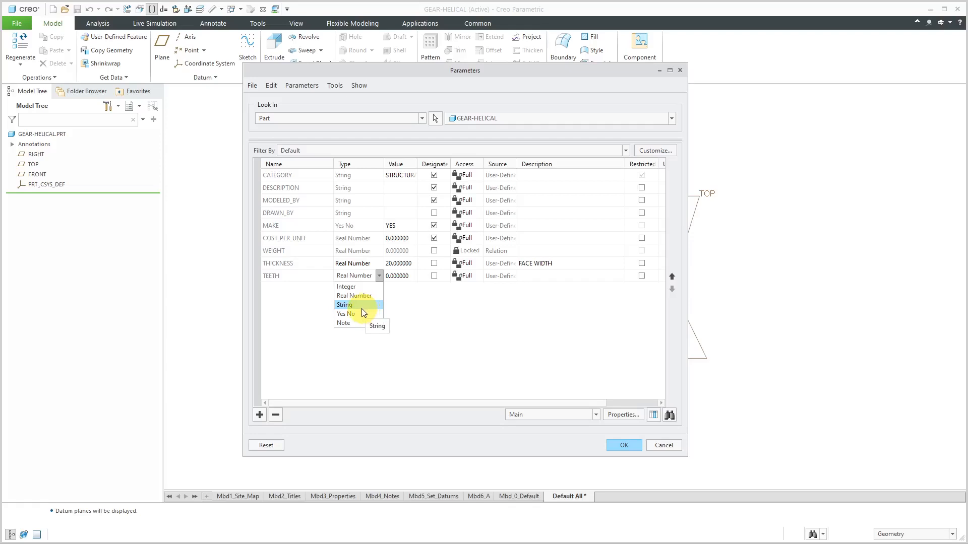
left_click(361, 288)
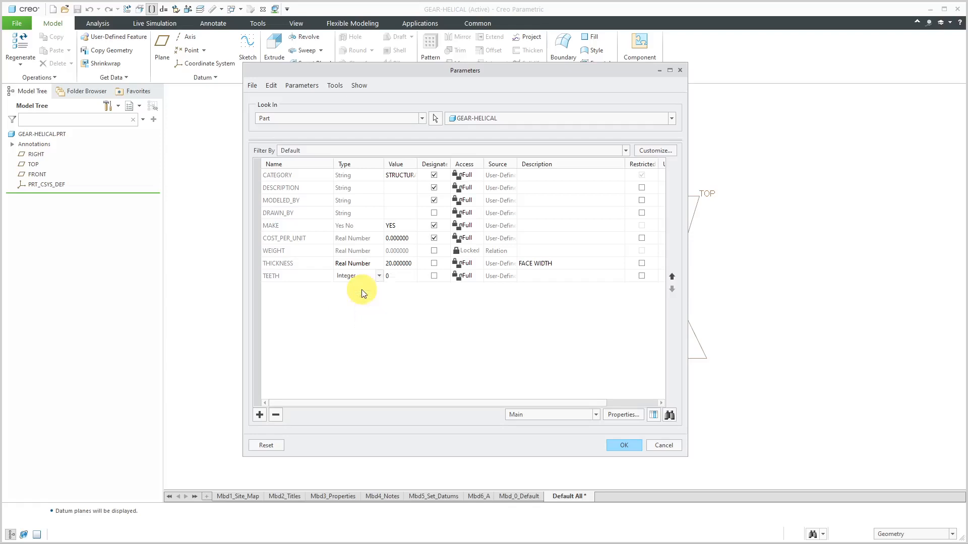
left_click(398, 277)
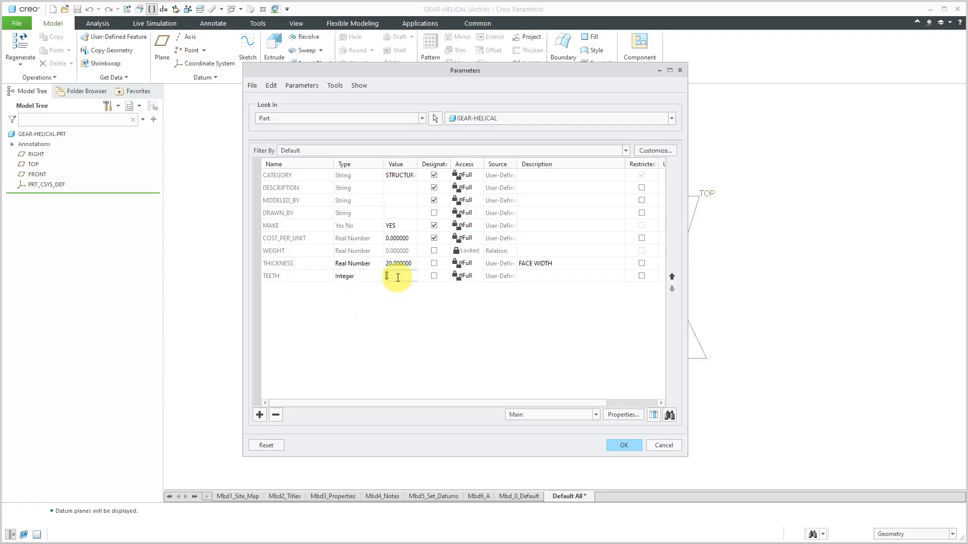
type("16")
Add a real number parameter BEVEL_ANGLE with the value 20
left_click(260, 415)
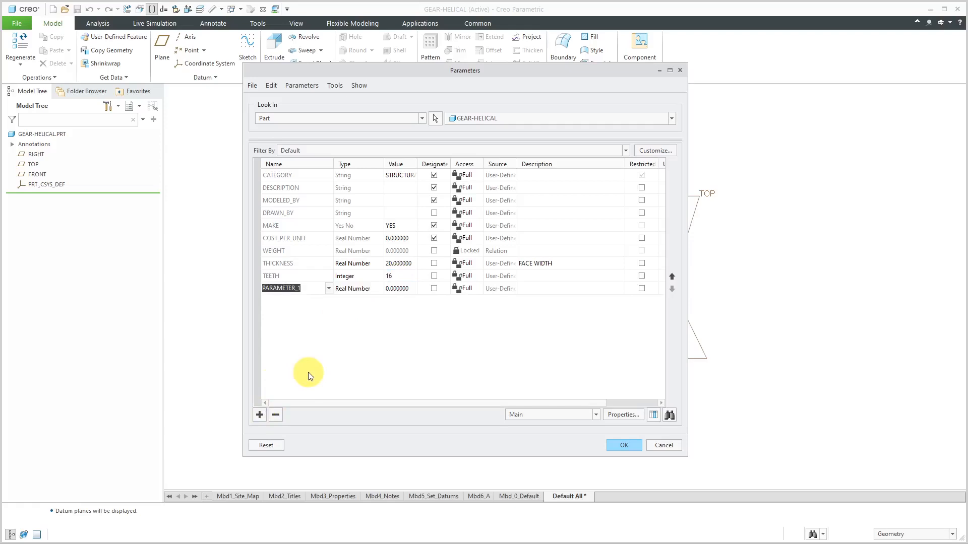
type("BEVEL_ANGLE")
left_click(403, 290)
type("20")
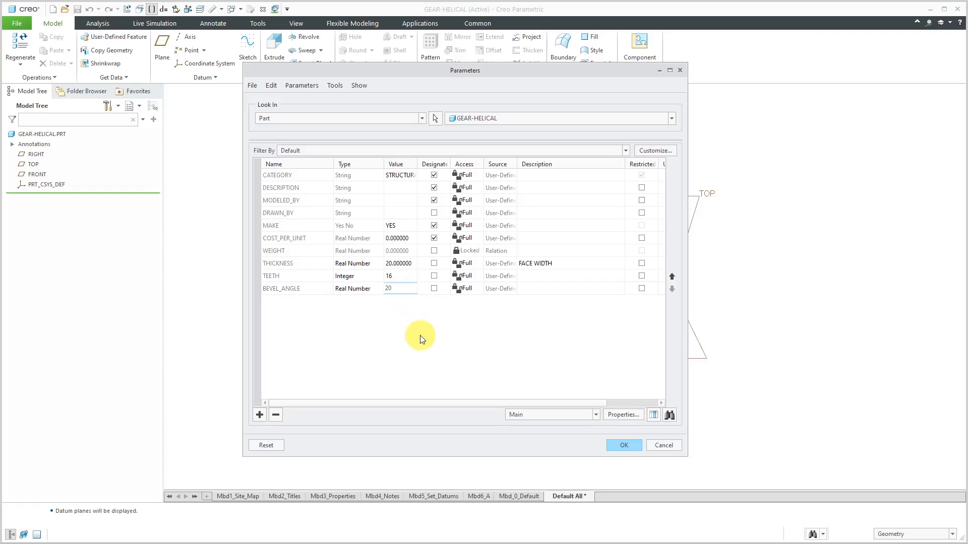
Add a real number parameter MODULE with the value 4 and the description TOOTH SIZE, and accept the parameters
left_click(259, 414)
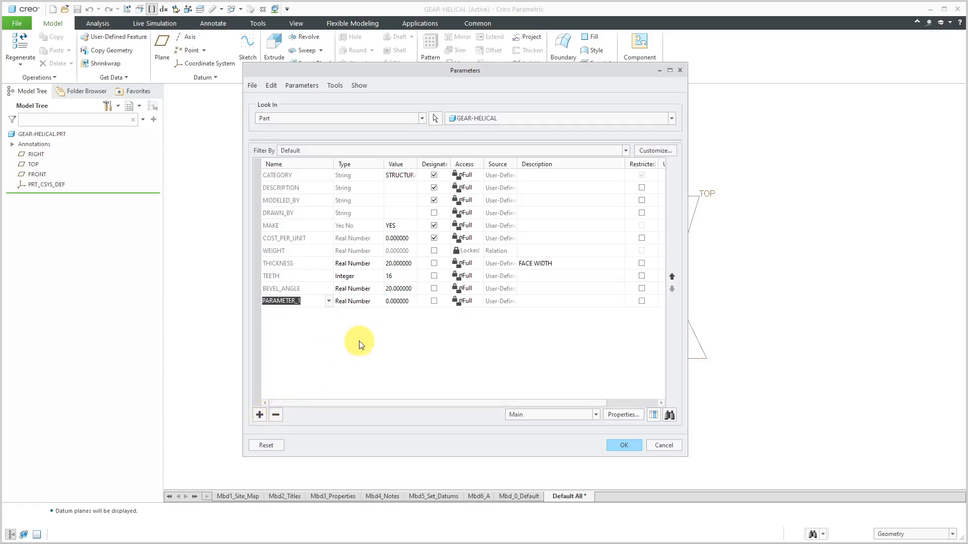
type("MODULE")
left_click(560, 302)
type("TOOTH SIZE")
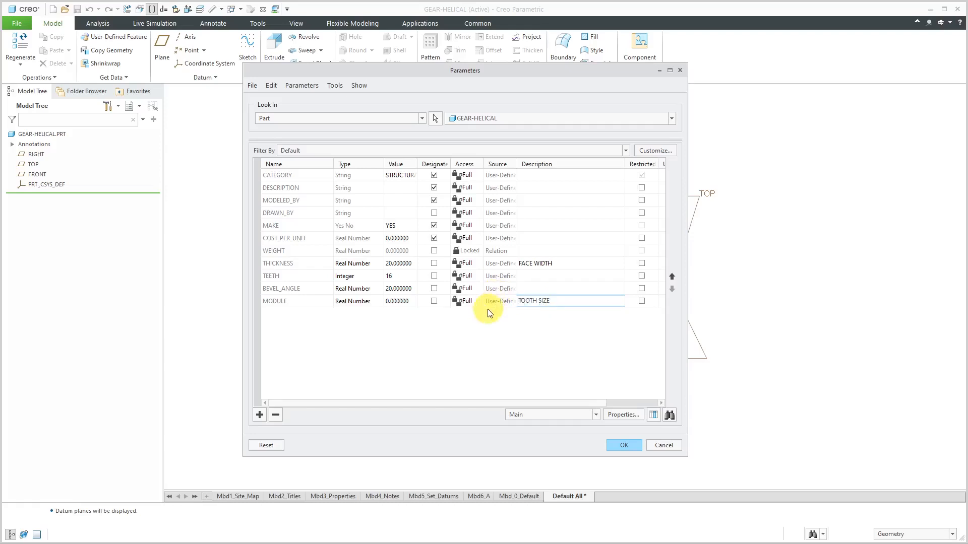
left_click(407, 304)
type("4")
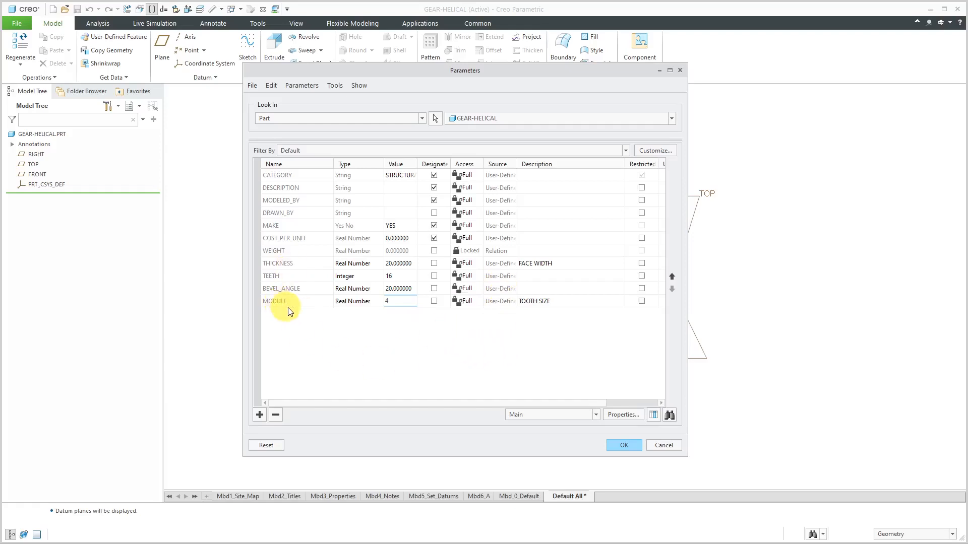
left_click(625, 446)
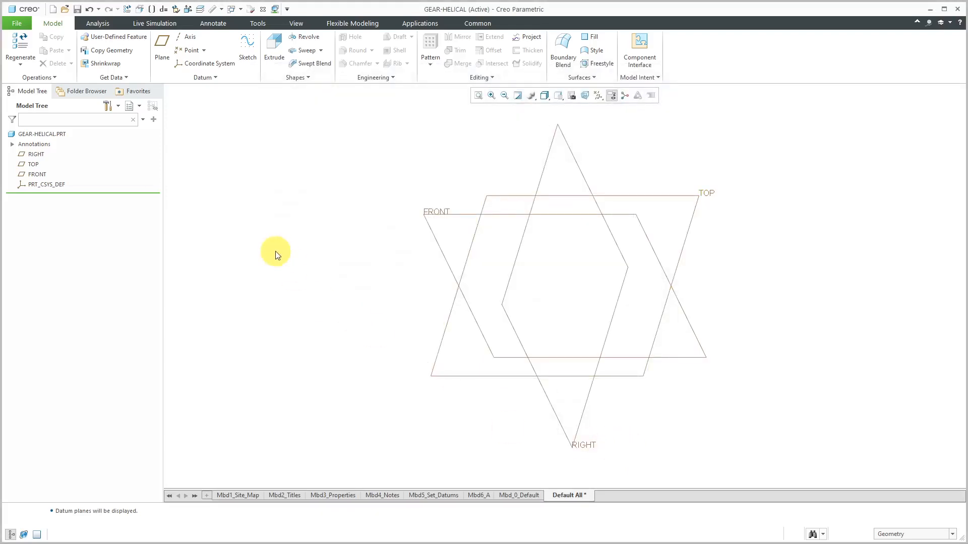
Start a sketch on the FRONT plane and draw a circle about 40 in diameter centred on the origin
left_click(432, 215)
left_click(439, 168)
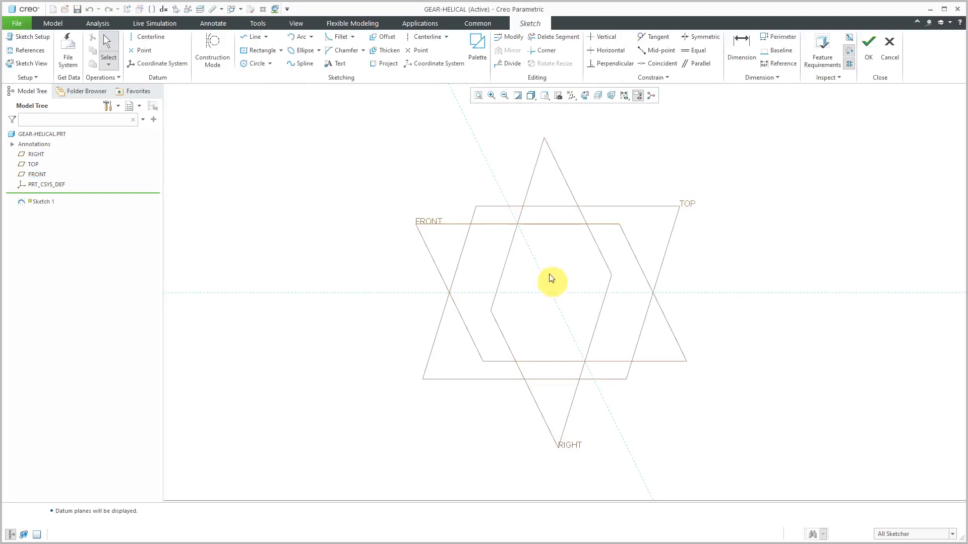
left_click(256, 64)
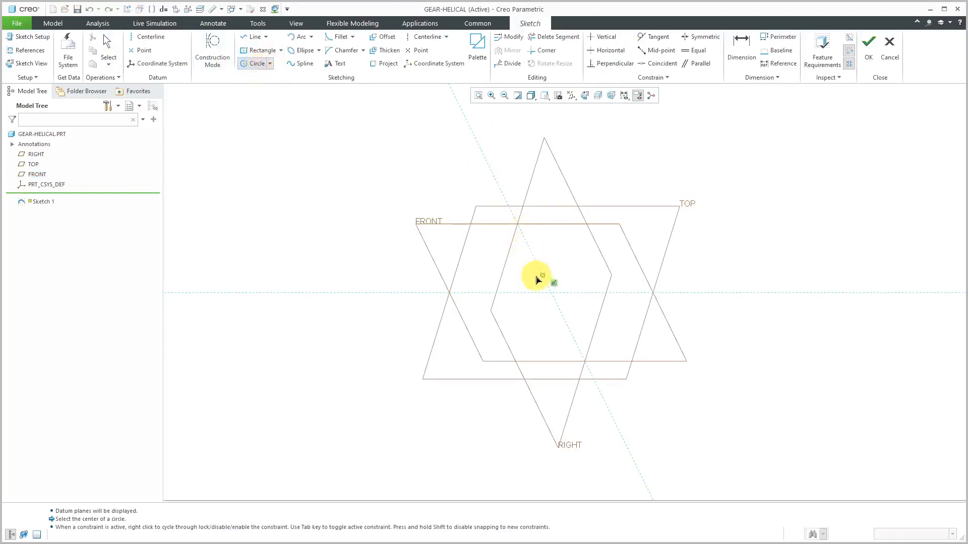
left_click(551, 293)
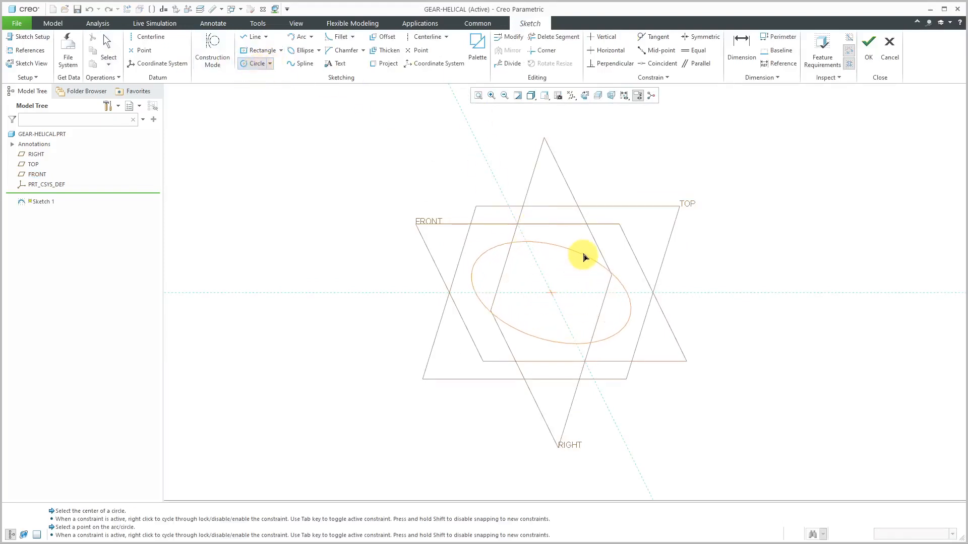
left_click(578, 257)
middle_click(636, 233)
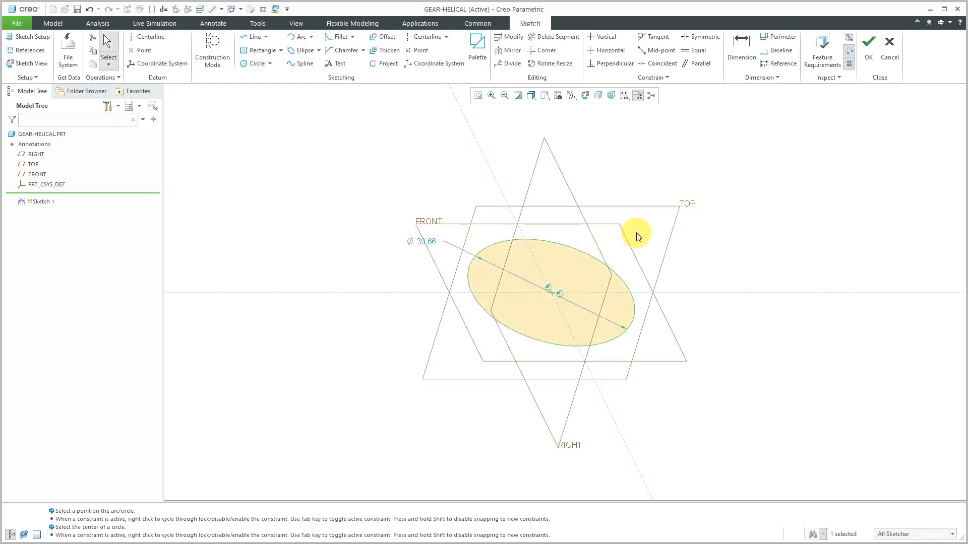
Set the circle's diameter to 30 and finish the sketch
double_click(428, 243)
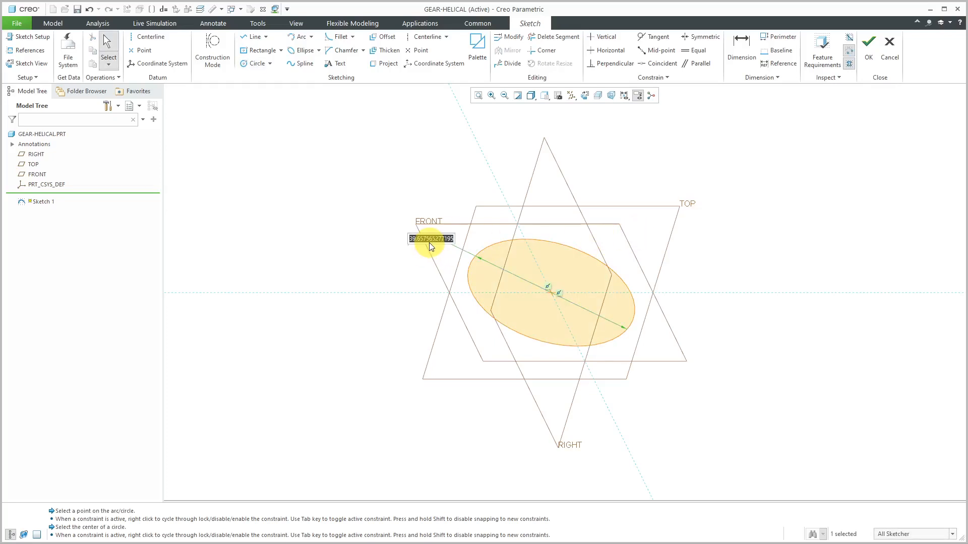
type("30")
key("Return")
right_click(383, 225)
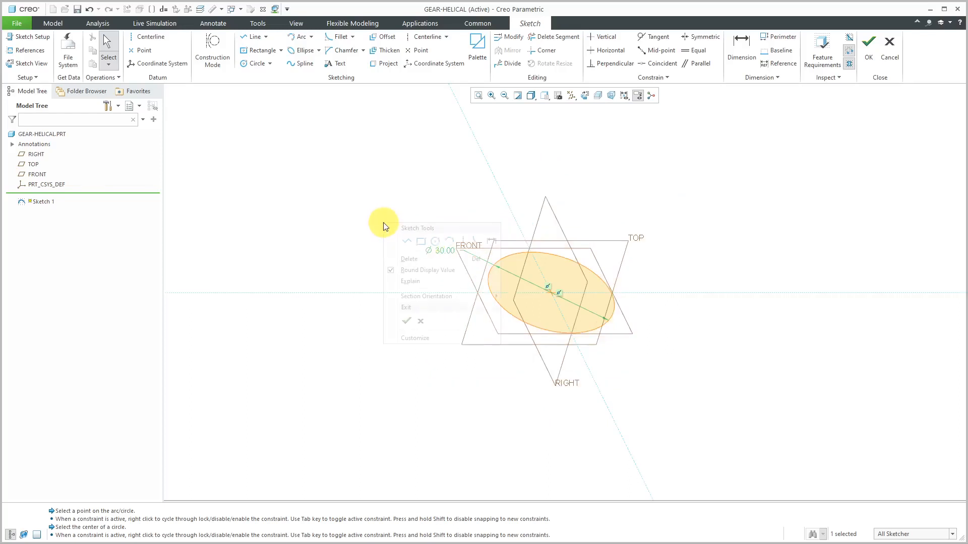
left_click(406, 321)
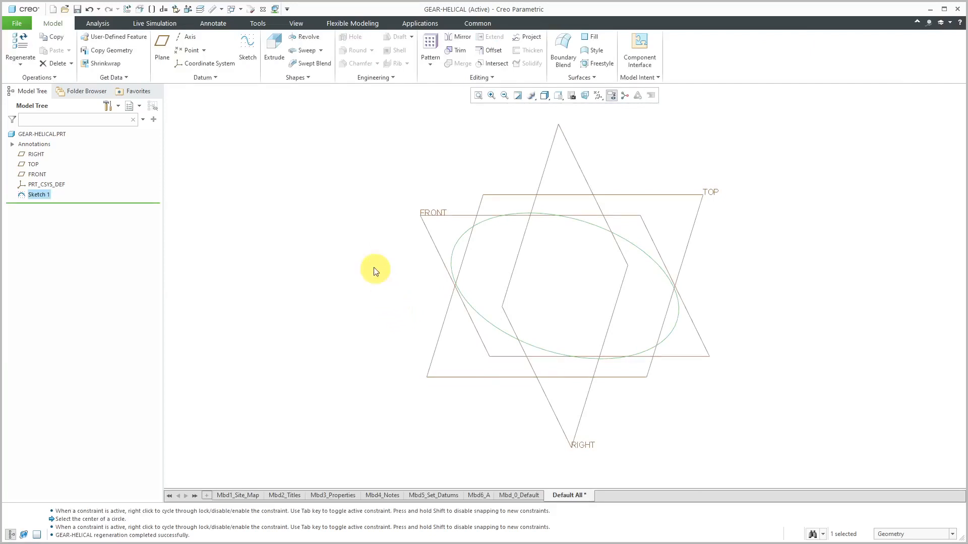
Extrude the circle sketch as a solid, symmetric about the sketch plane, with a total depth of 20
left_click(279, 59)
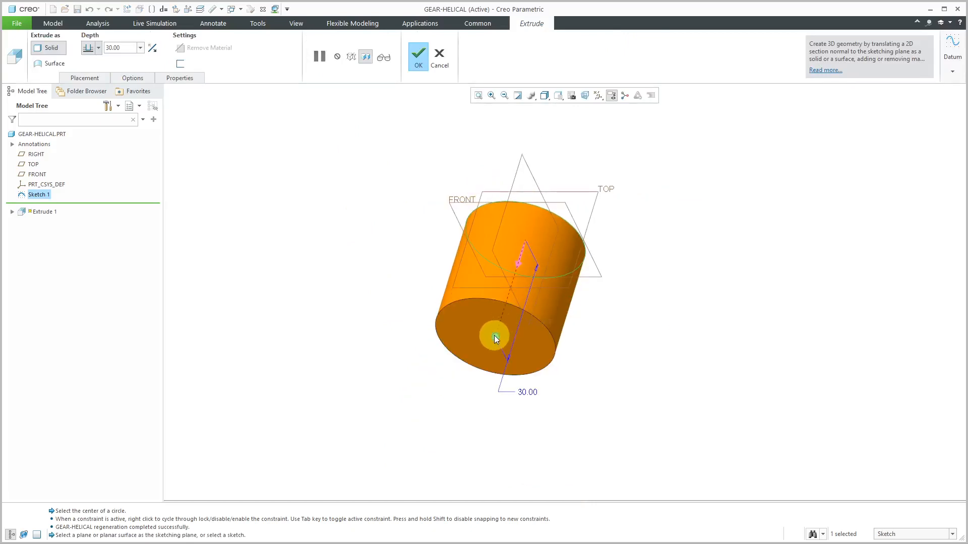
right_click(495, 338)
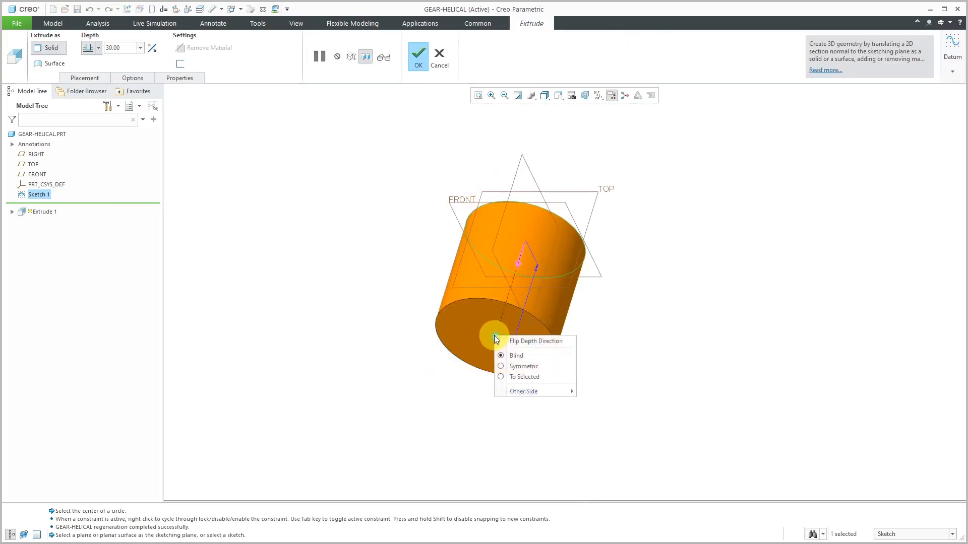
left_click(525, 367)
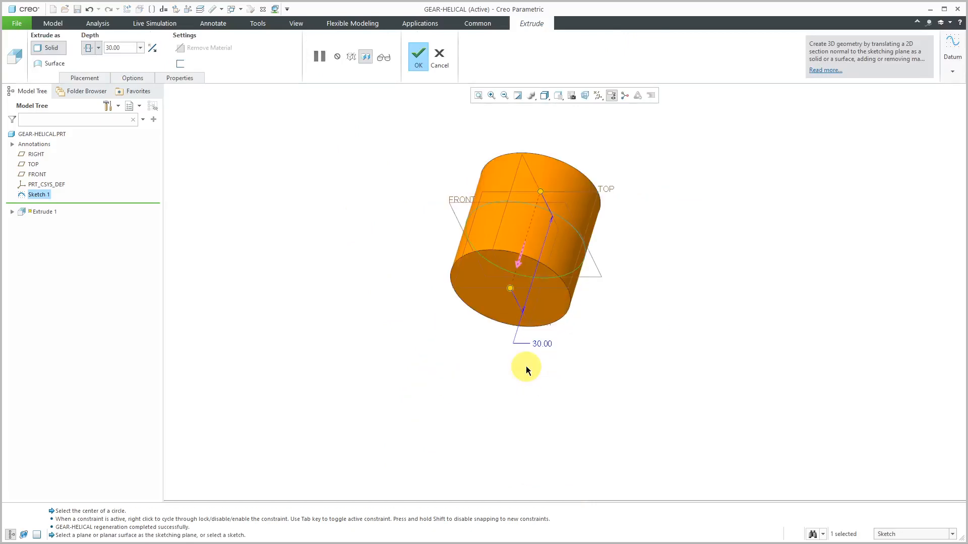
double_click(554, 347)
key("Return")
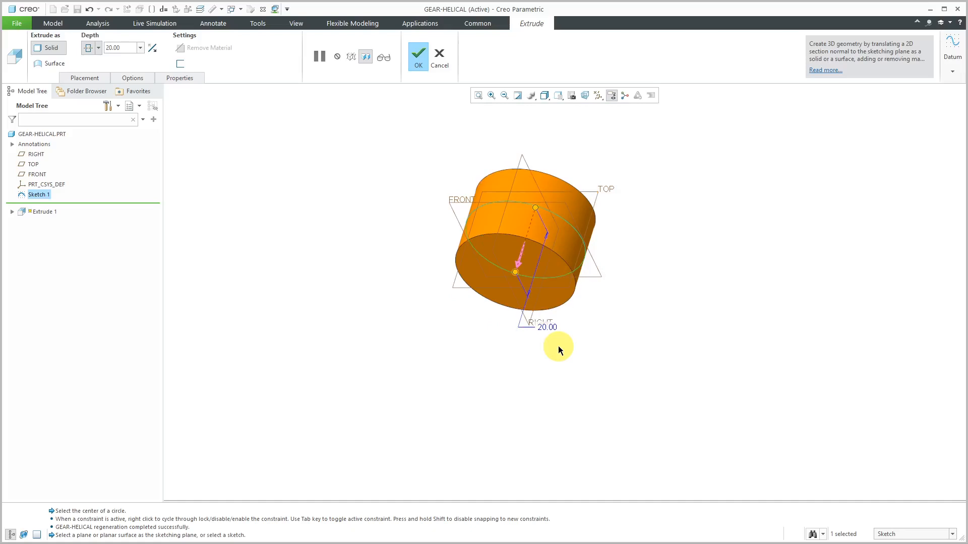
middle_click(447, 360)
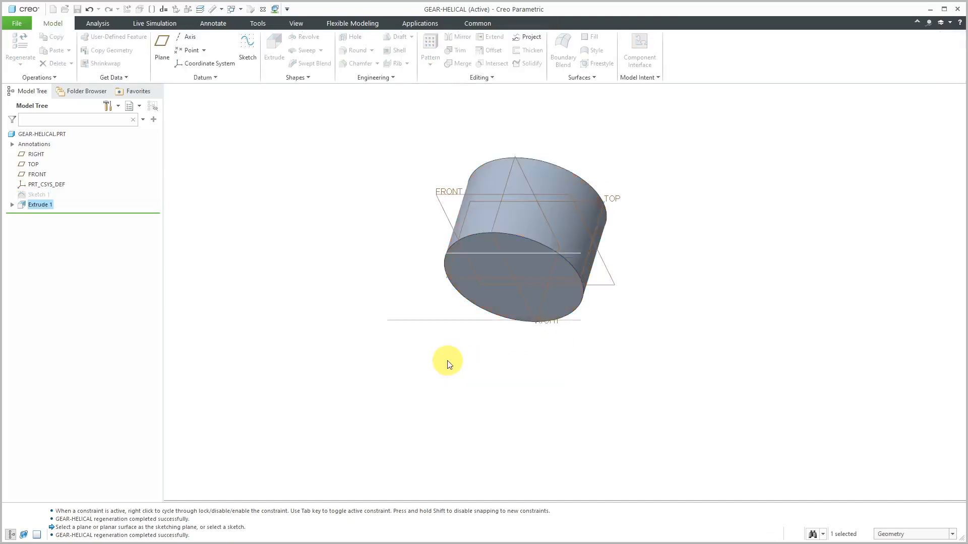
Turn off the display of the datum planes
scroll(521, 160, "up", 4)
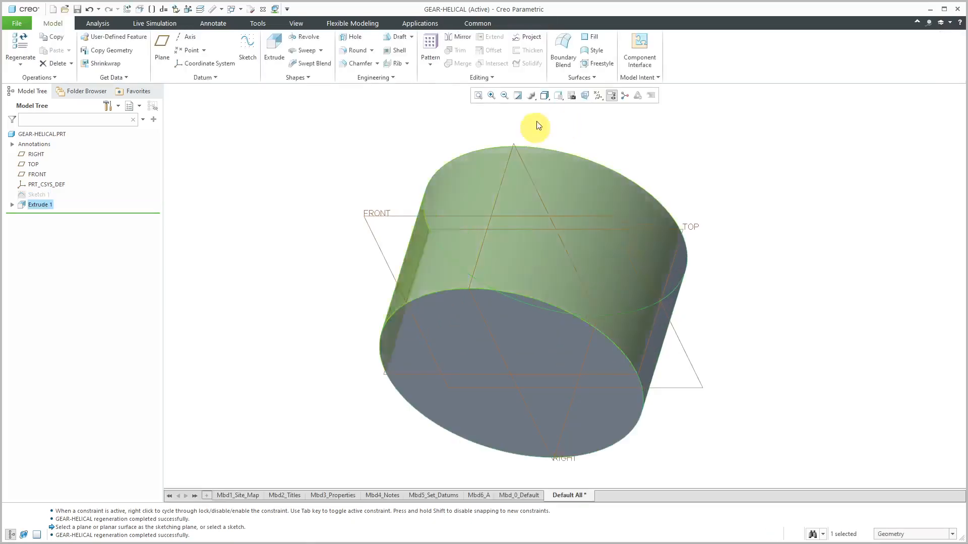
left_click(598, 97)
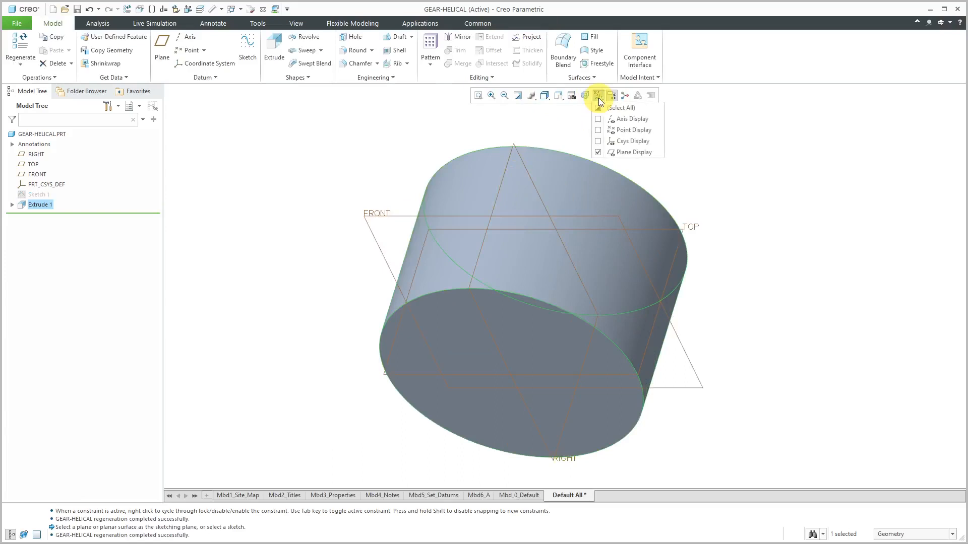
left_click(628, 152)
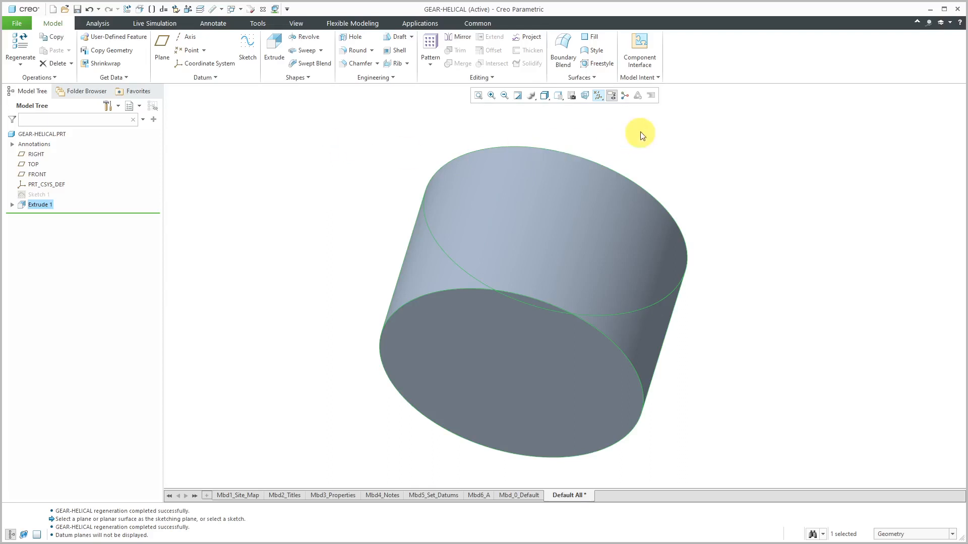
Open the part's Relations editor and widen it so the gear parameters and their descriptions are in view
left_click(658, 79)
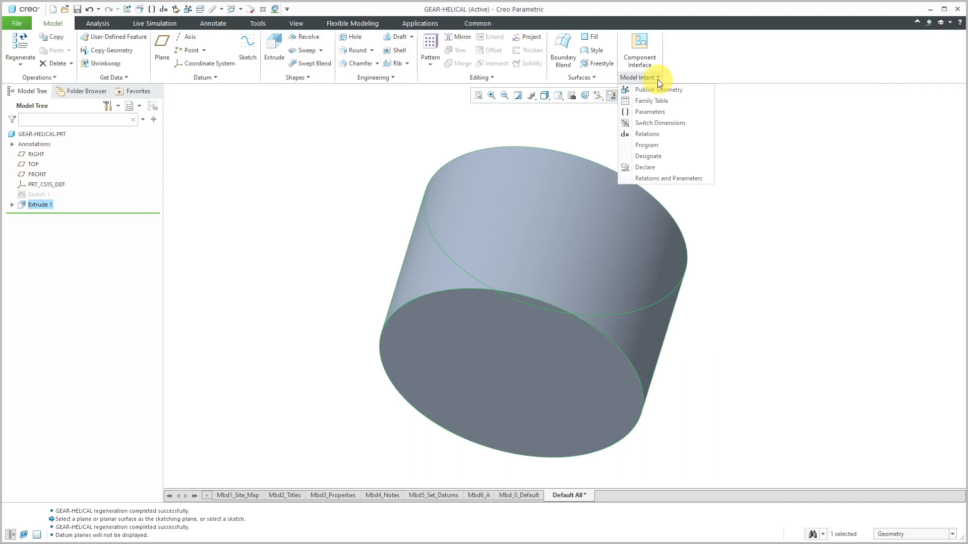
left_click(645, 135)
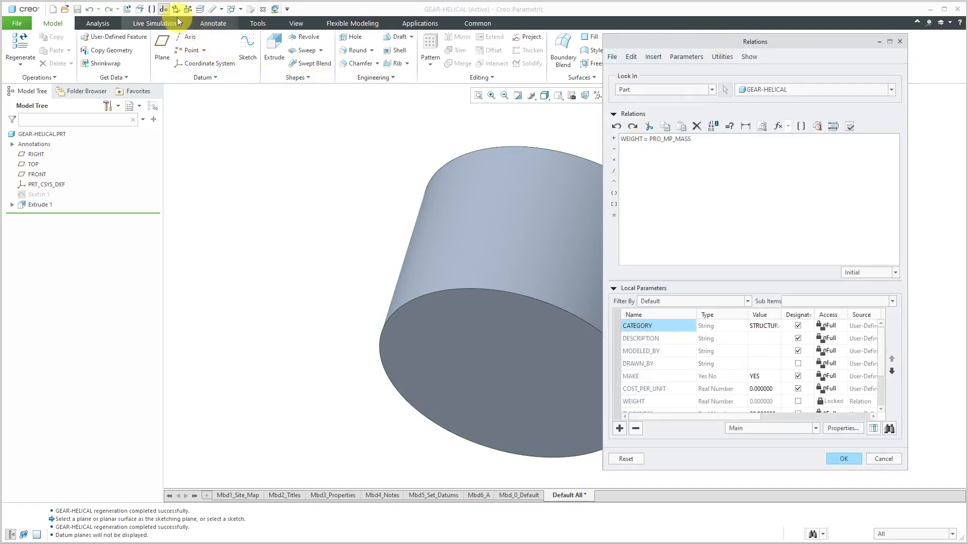
left_click_drag(701, 42, 314, 41)
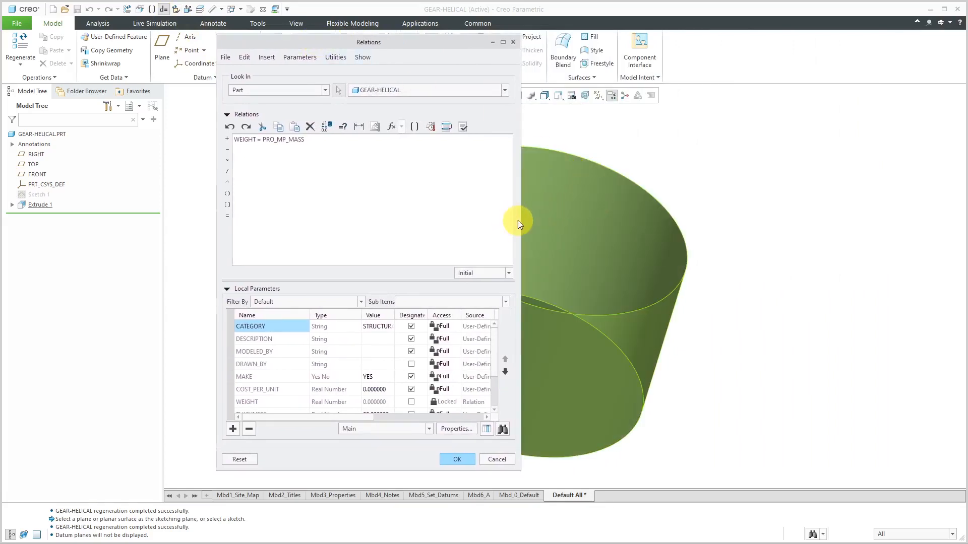
left_click_drag(521, 219, 672, 216)
left_click_drag(646, 344, 651, 388)
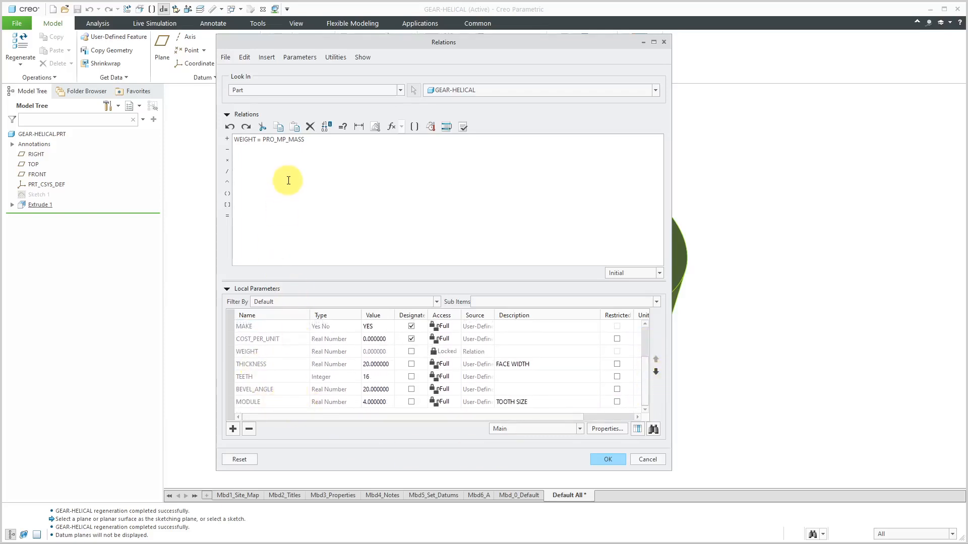
Below the WEIGHT relation, add the comment PITCH RADIUS and the relation PITCH_RADIUS = TEETH * MODULE / 2
left_click(311, 141)
type("/*")
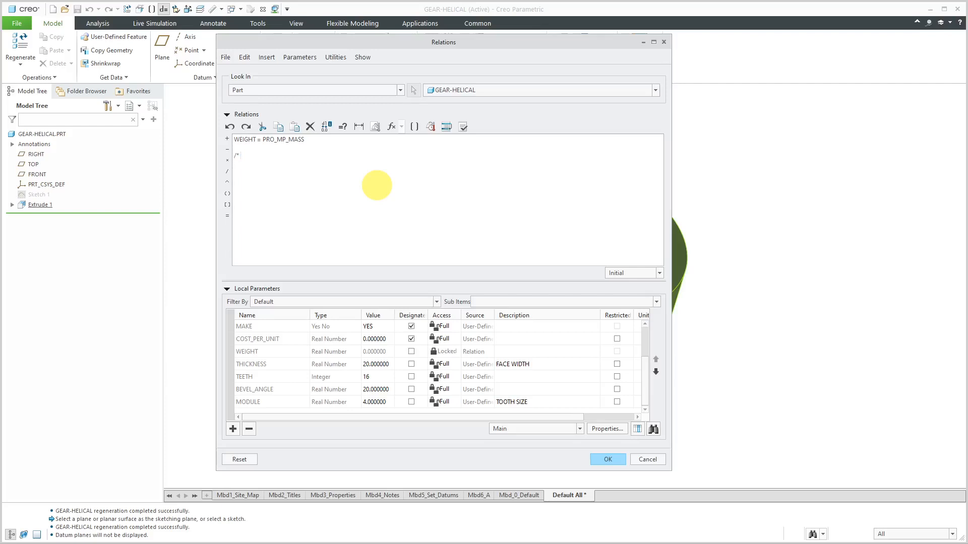
type(" PITCH")
type(" RADIU")
type("S ")
type("PITC")
type("H_RADIU")
type("S")
type("= TEETH")
type("* MODULE")
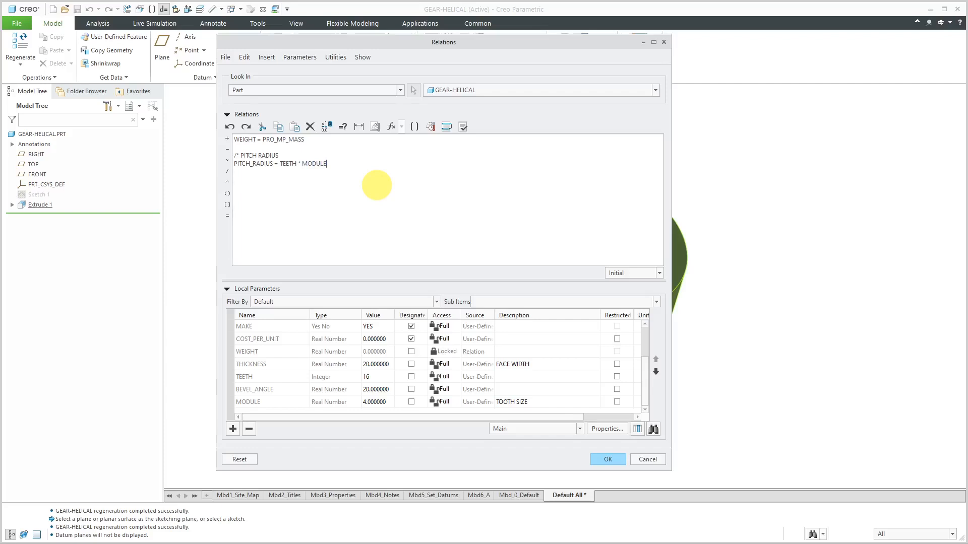
type(" / ")
type("2  ")
type("/* PRESSURE")
type(" ANGLE ")
type("ALPHA")
type(" =")
type(" 20  ")
type("/*")
type(" INVOL")
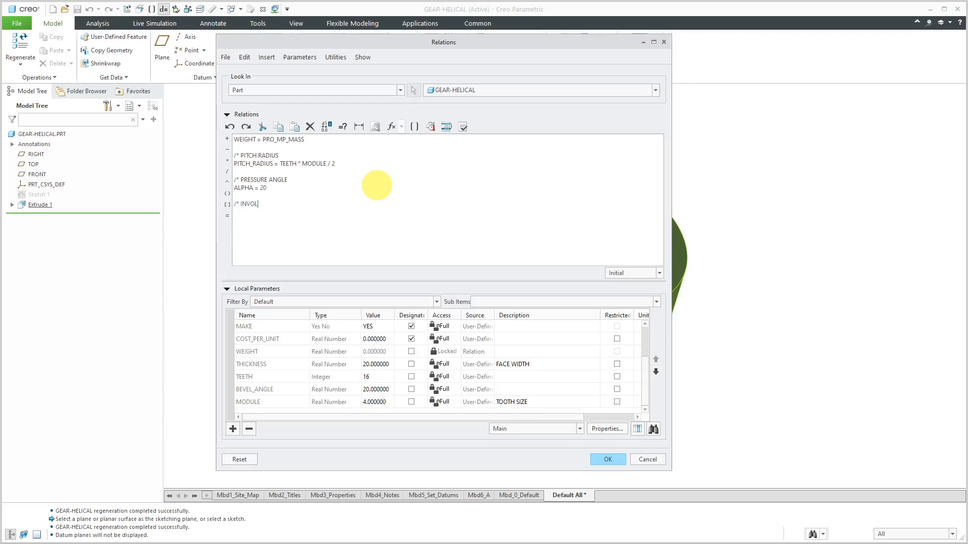
type("UTE OF THE PRESSURE ANGLE")
Add the comment INVOLUTE OF THE PRESSURE ANGLE and the relation EV_ALPHA = TAN( ALPHA ) - PI * ALPHA / 180
key("Return")
type("EV_ALPHA")
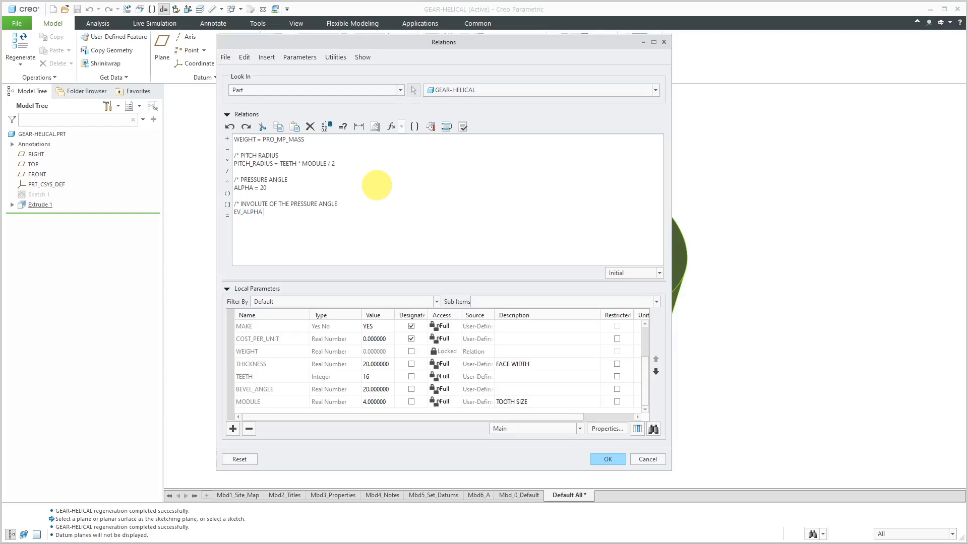
type(" = TAN")
type("( ALPHA")
type(") - ")
type("PI")
type(" * ALPHA")
type(" / 180")
Add the comment BASE RADIUS and the relation BASE_RADIUS = PITCH_RADIUS * COS( ALPHA )
type("/*")
type(" BASE RAD")
type("IUS")
key("Return")
type("BASE_RADIUS")
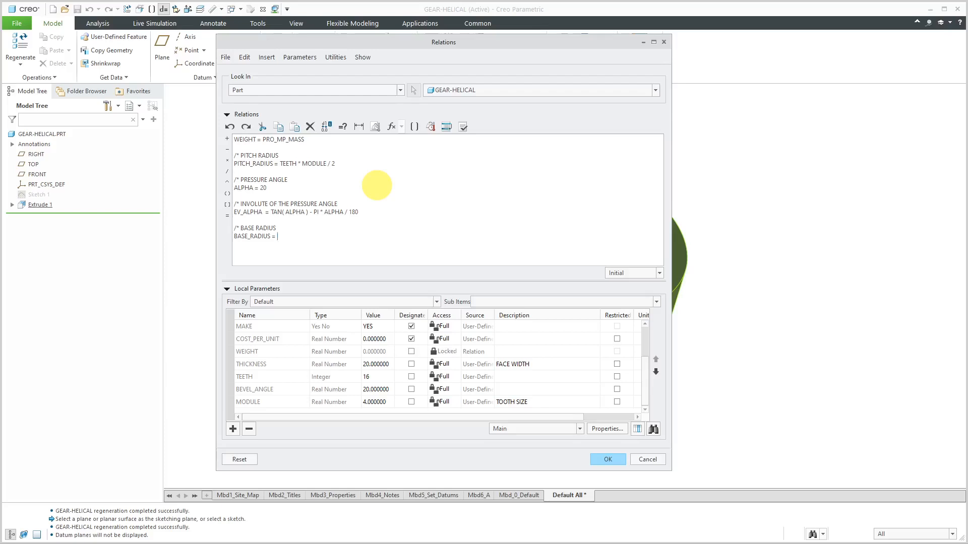
type("PITCH_RADIUS")
type("* COS( ALPHA")
type(")")
key("Return")
key("Return")
Add the comment DEDENDUM and, directly beneath it, the relation DEDENDUM = PITCH_RADIUS - MODULE * ( 1 + 0.25 )
type("/* DEDEN")
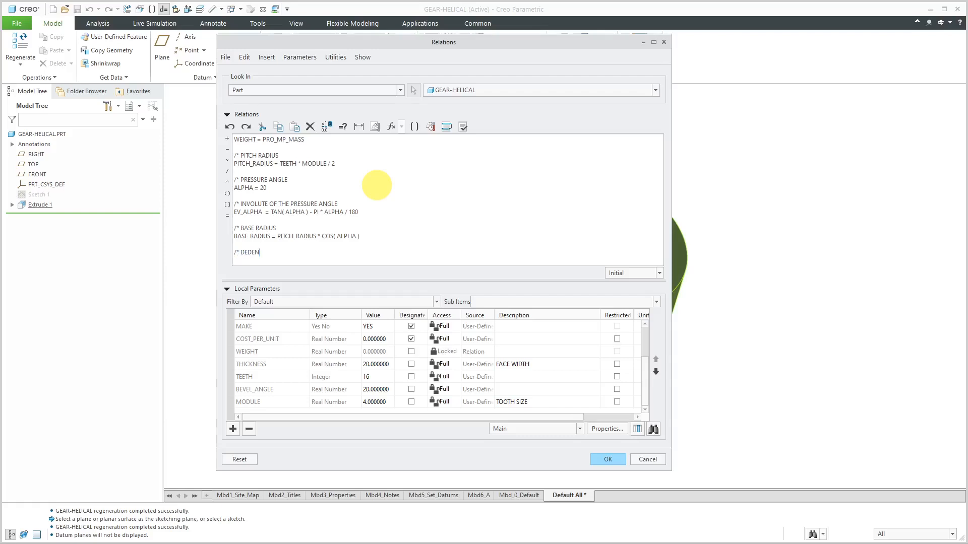
type("DUM")
key("Return")
key("Return")
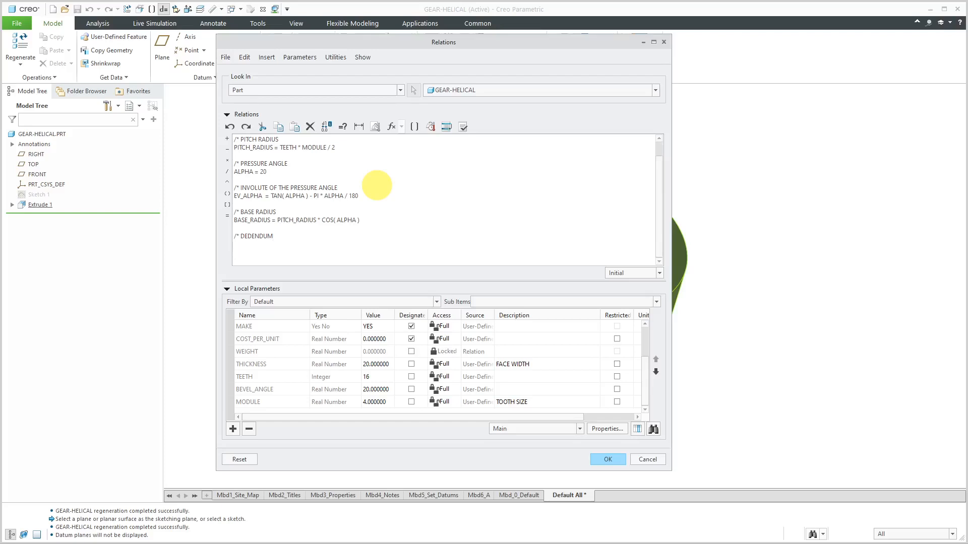
type("DEDENDUM = PITCH_RADIUS")
type("- MODULE")
type("* (")
type("1 + 0.25")
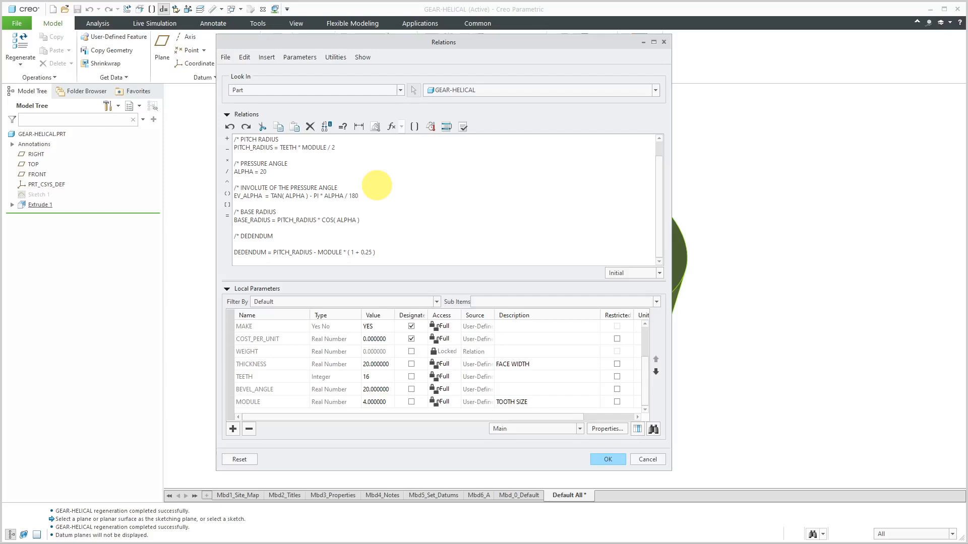
key("BackSpace")
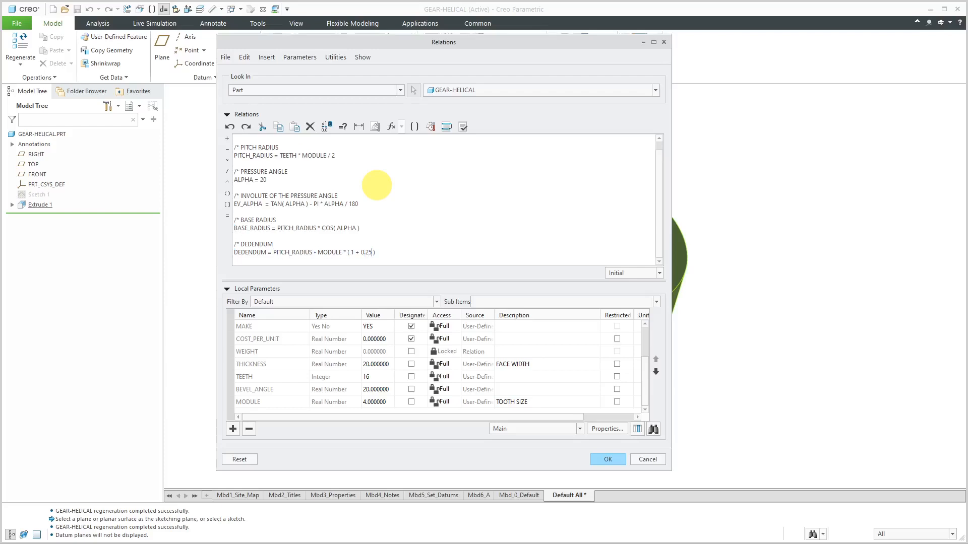
key("Return")
key("Return")
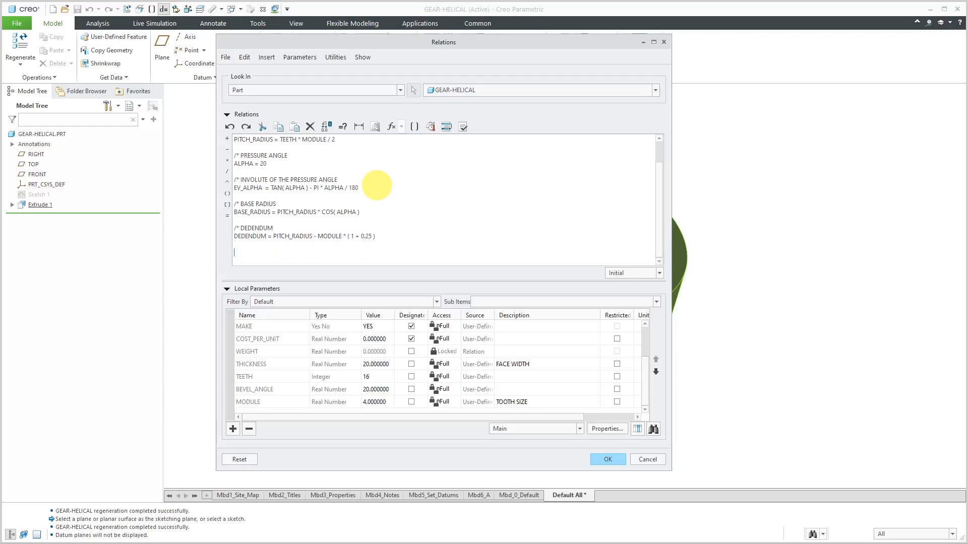
Add the comment ADDENDUM and the relation ADDENDUM = PITCH_RADIUS + MODULE
type("/* ADDENDUM")
key("Return")
type("ADDEN")
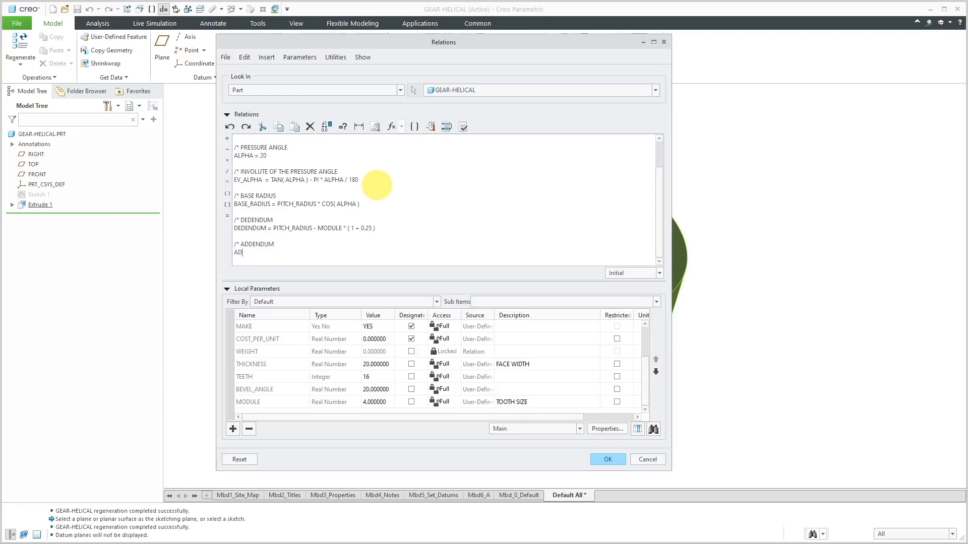
type("DUM")
type("PITCH_RADIUS + MODULE")
key("Return")
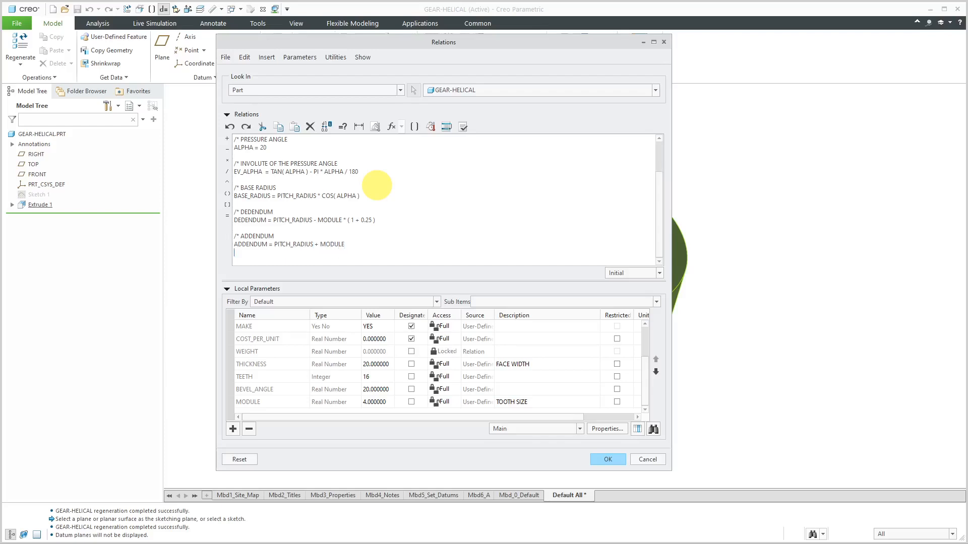
key("Return")
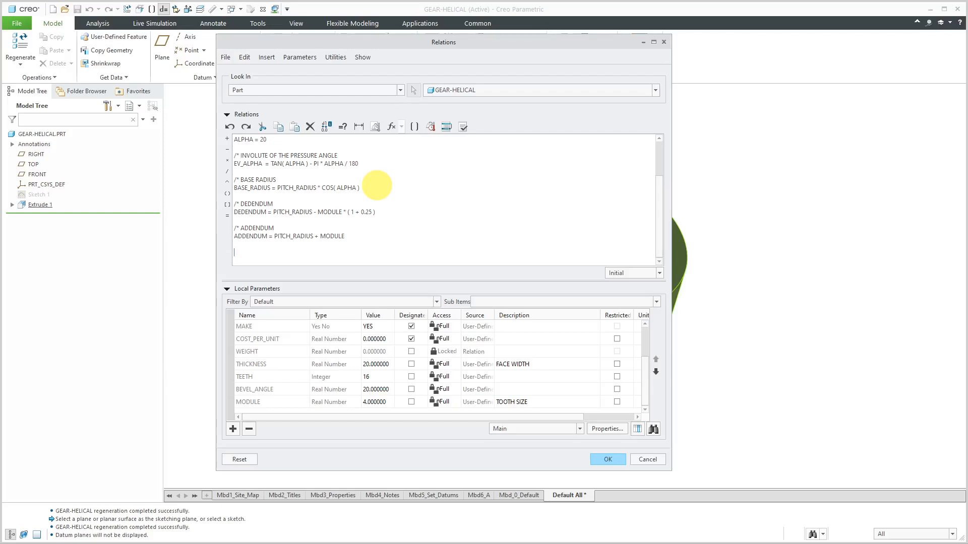
Add the comment line DEDENDUM DIAMETER below the addendum relation
type("/")
type("*")
type(" DED")
type("ENCU")
type("UM DIAMETR")
type("R")
key("Return")
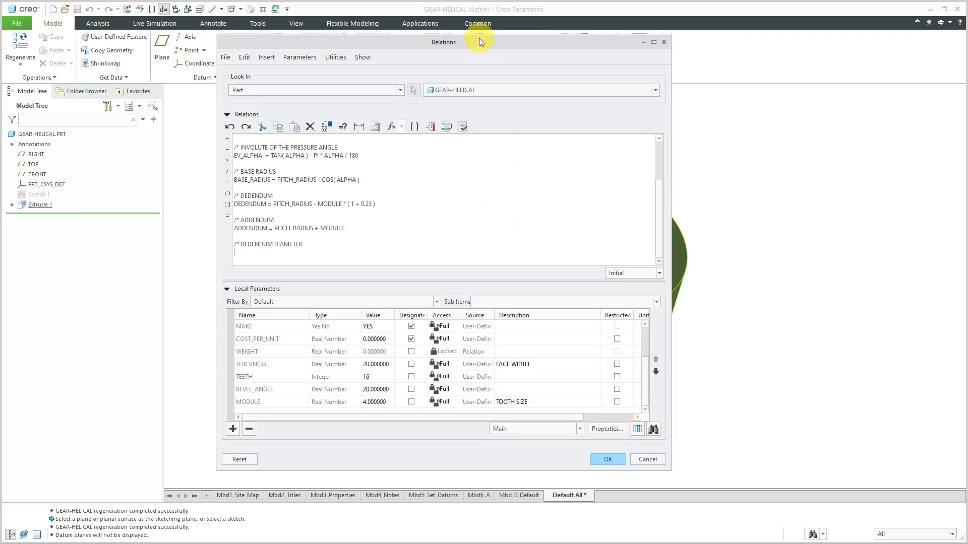
Show the cylinder's dimensions and add a relation setting its diameter dimension d0 = DEDENDUM * 2
left_click_drag(481, 41, 369, 37)
scroll(730, 231, "down", 4)
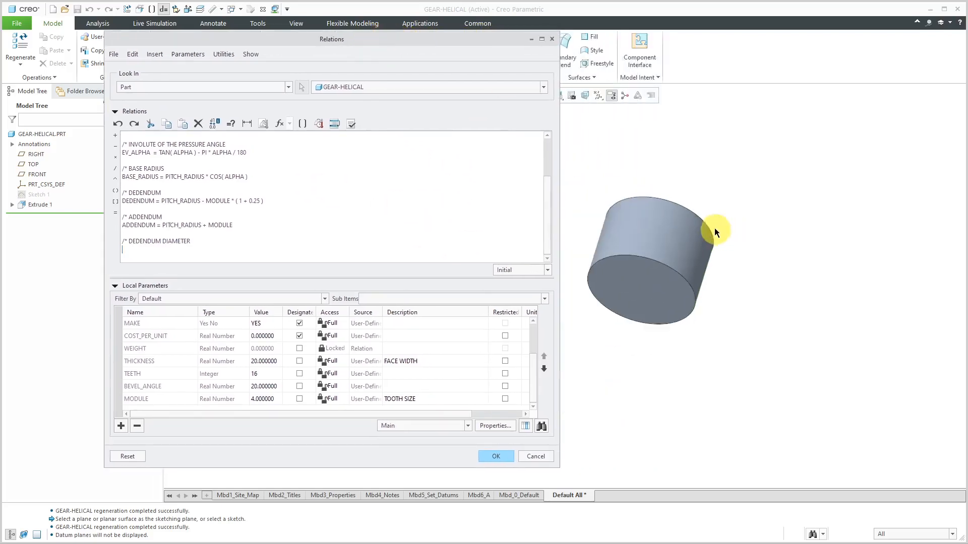
left_click(671, 222)
scroll(626, 254, "up", 3)
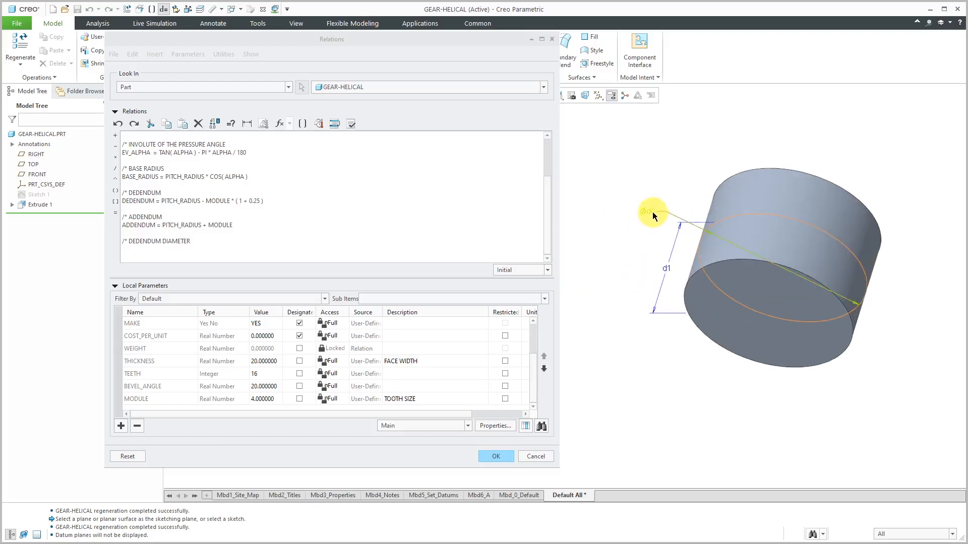
left_click(652, 212)
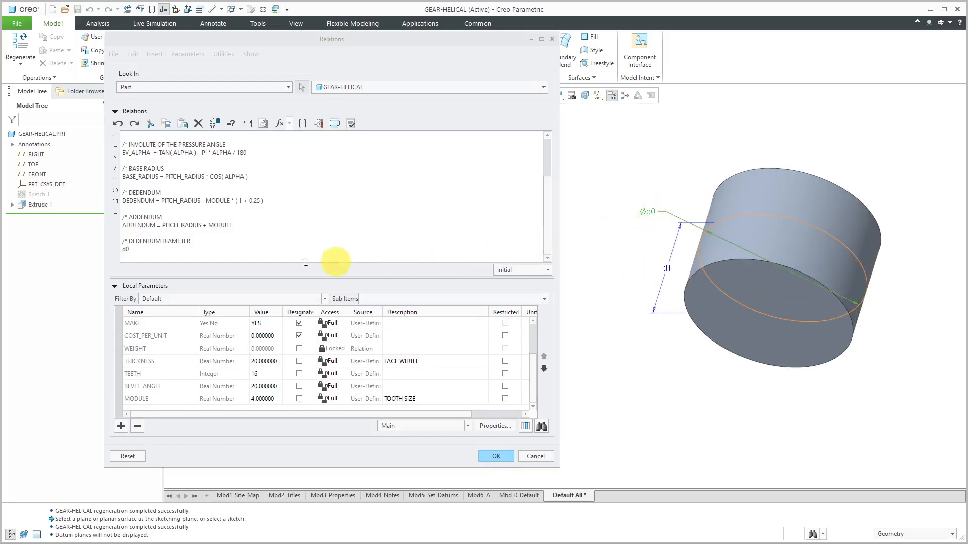
left_click(273, 249)
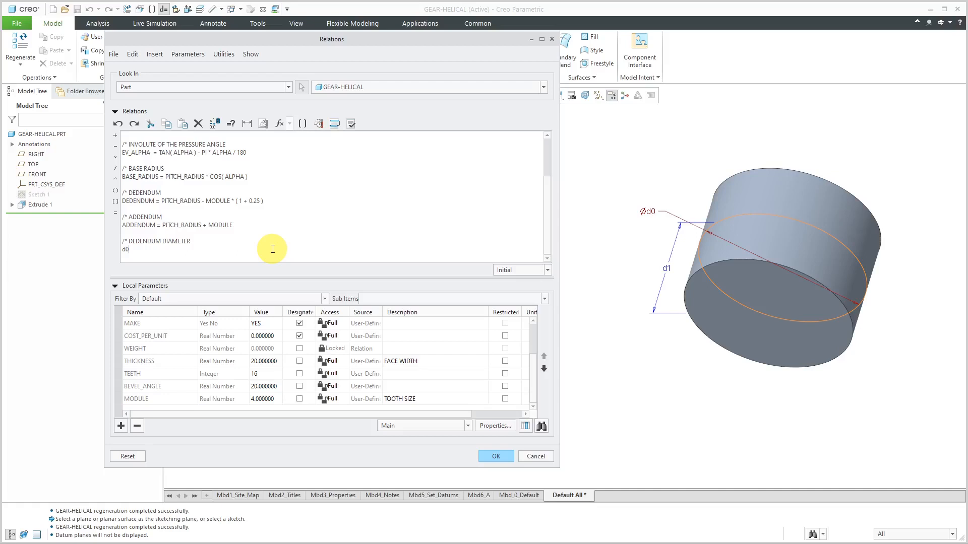
type("= DEDENDUM * 2")
key("Return")
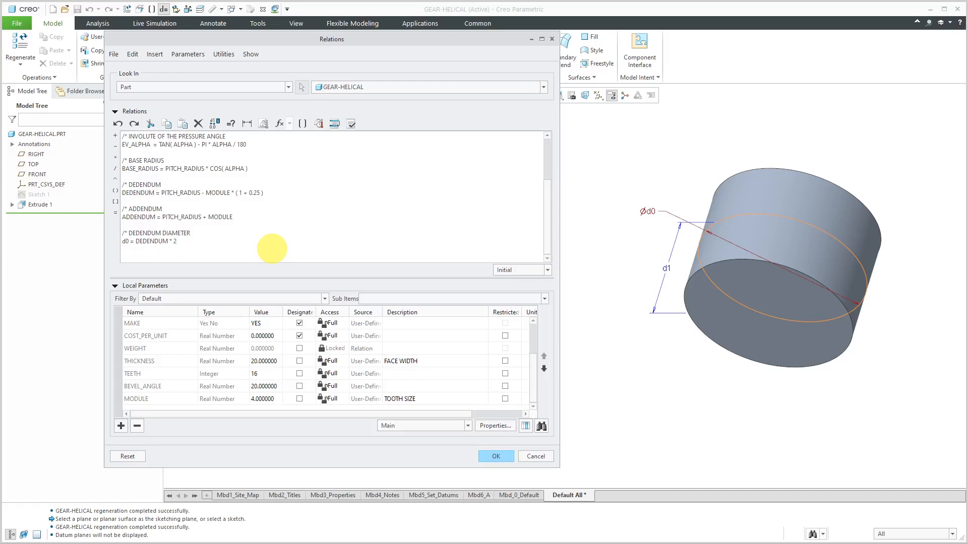
Add the comment FACE WIDTH and a relation setting the cylinder's height dimension d1 = THICKNESS
key("Return")
type("/*")
type(" FACE")
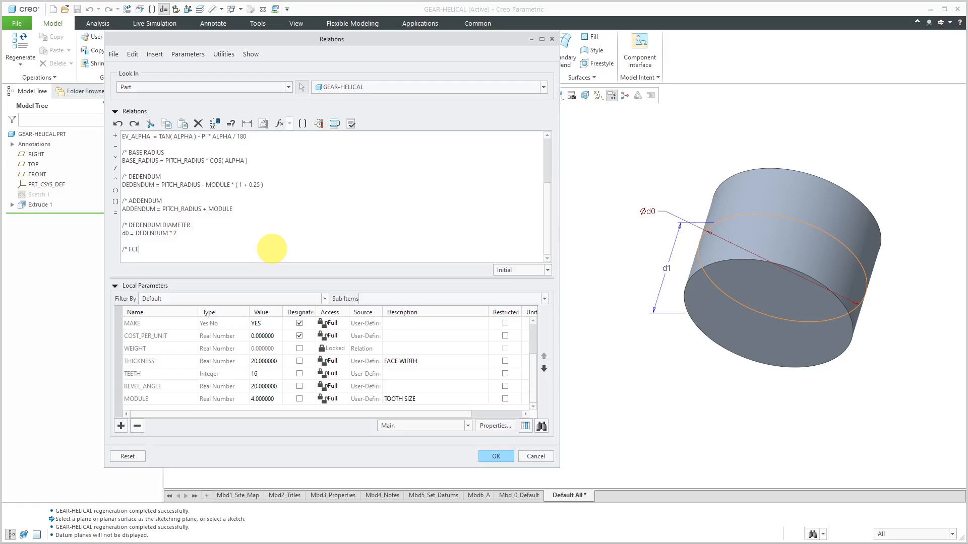
type(" WIDTH")
key("Return")
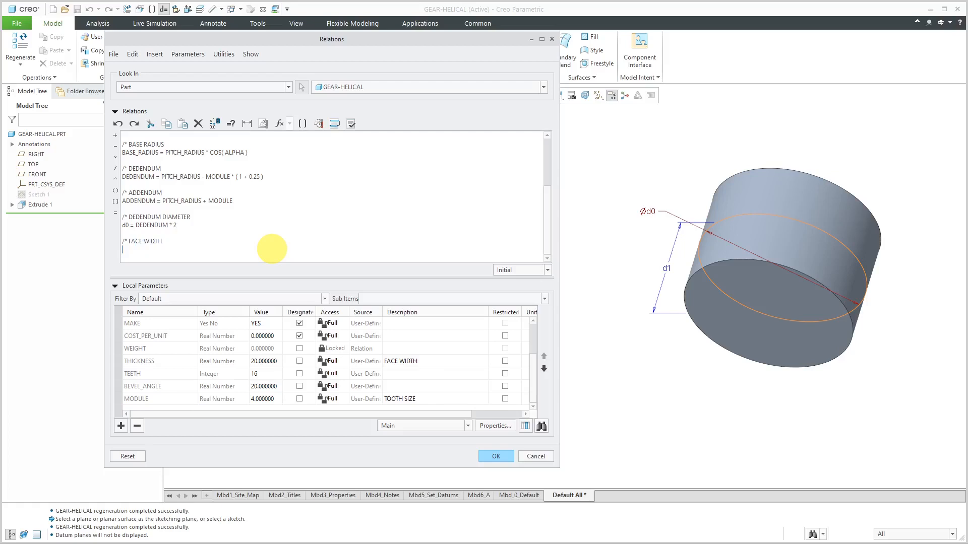
left_click(665, 270)
left_click(226, 248)
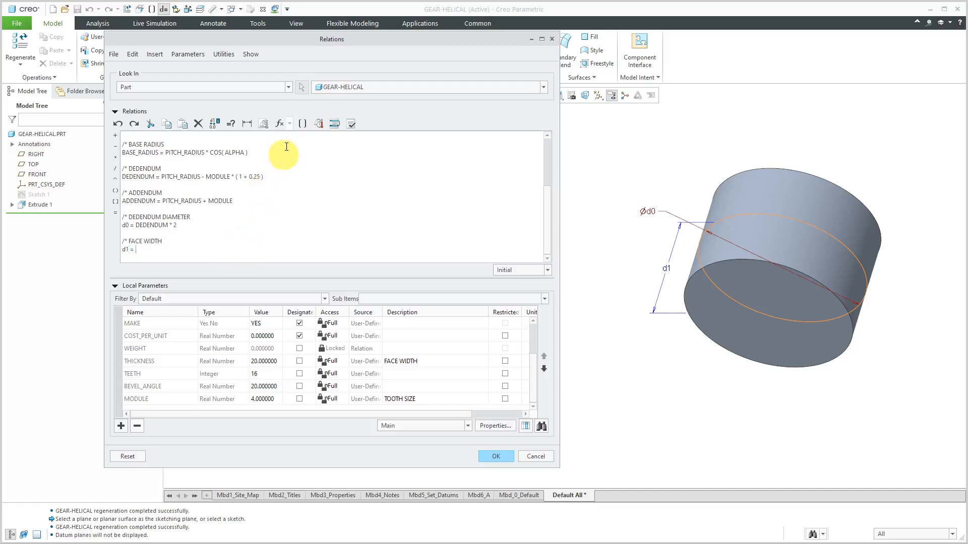
left_click(302, 124)
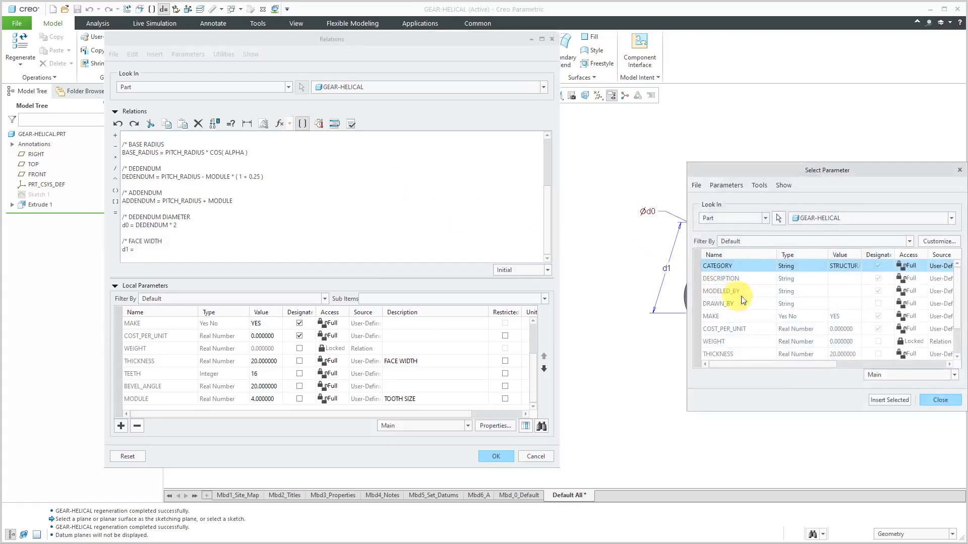
left_click(738, 355)
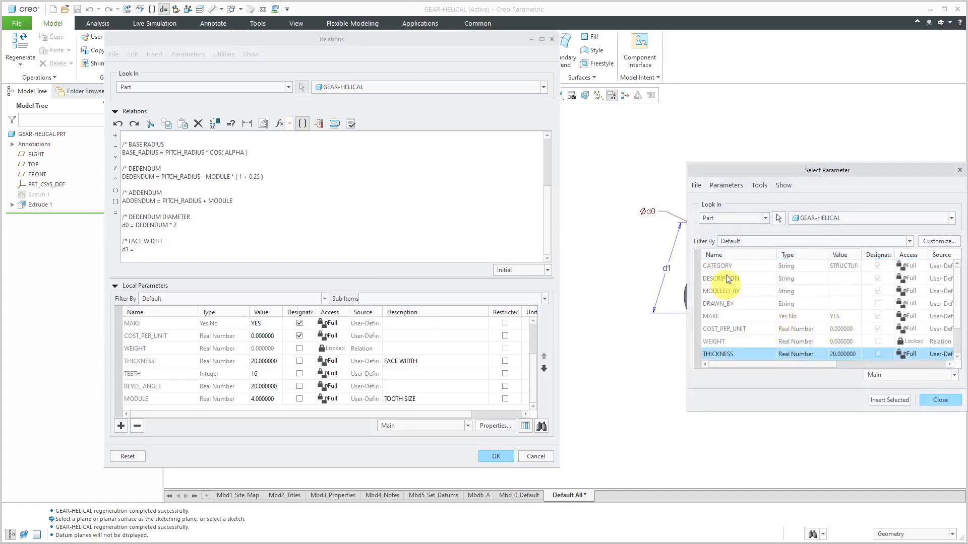
left_click(886, 400)
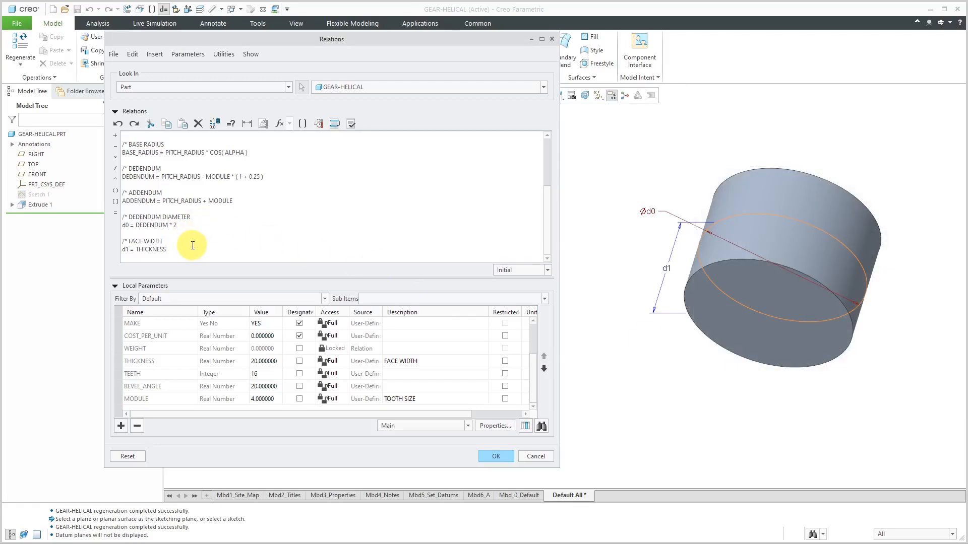
Add the comment line RADIAL TOOTH POSITION below the face width relation
key("Return")
key("Return")
type("/*")
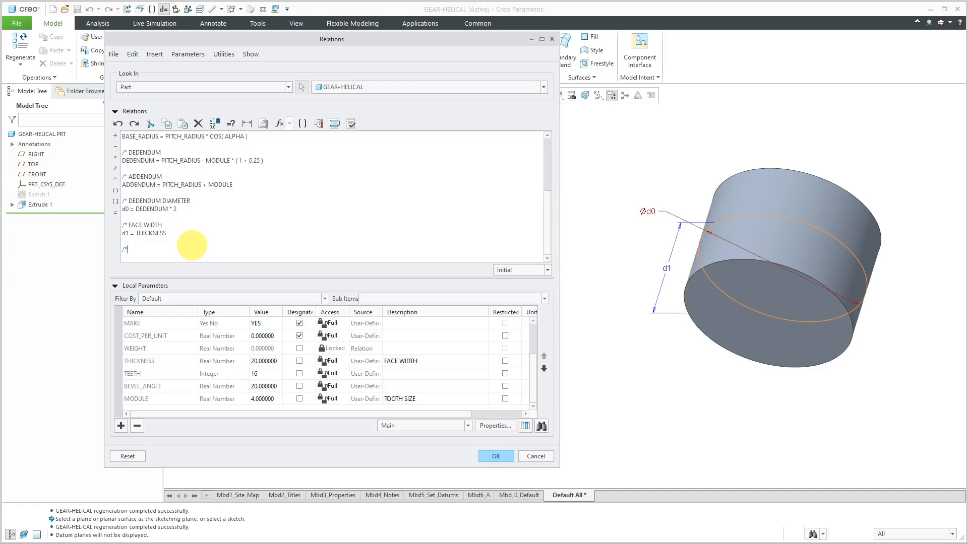
type(" RADIAL TOOTH POSITION")
key("Return")
Add the relation RADIAL_TOOTH_POSITION = BASE_RADIUS - MODULE * 3/2 under its comment
type("RADIAL")
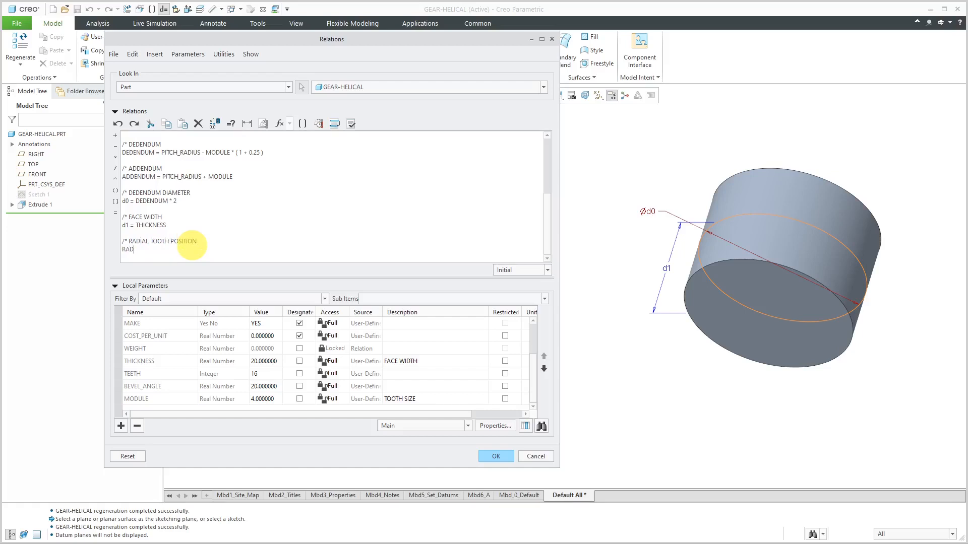
type("_TOOTH_POSITION")
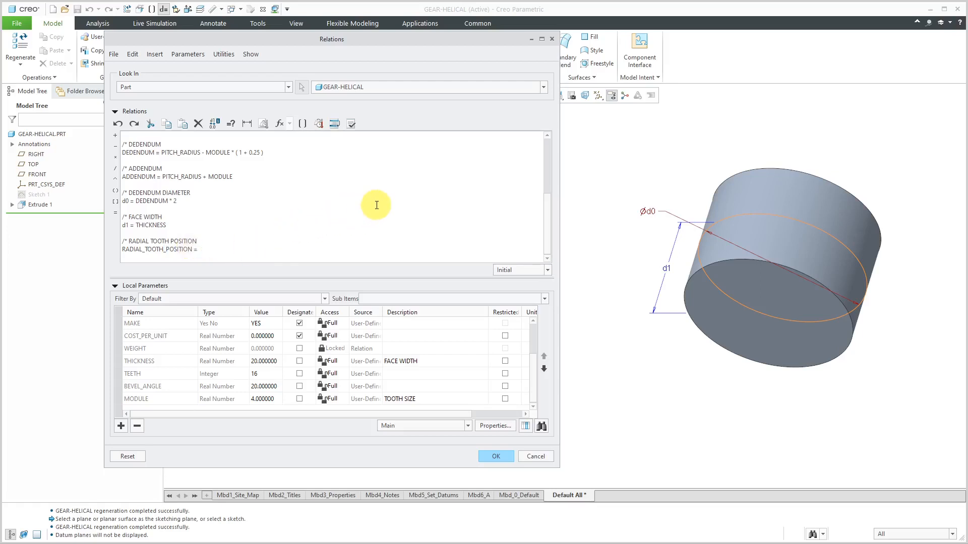
type("= BASE_RADIUS - MODULE * 3/2")
key("Return")
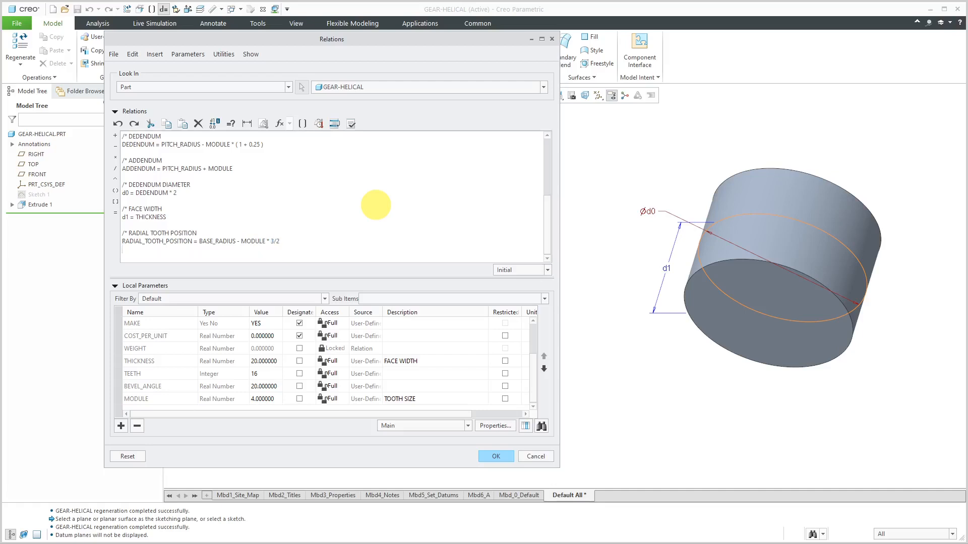
Add the relation RADIAL_TOOTH_HEIGHT = ADDENDUM - BASE_RADIUS + MODULE * 5/4 directly beneath the tooth position relation
type("RADIAL_TOOTH_HEIGHT =")
type("ADDED")
key("BackSpace")
key("BackSpace")
type("ENDUM - BASE_RADIUS")
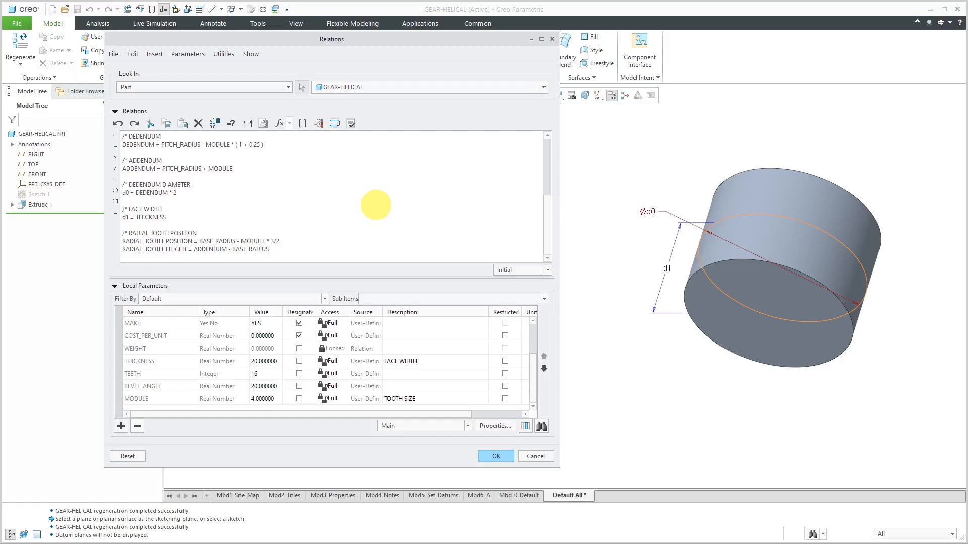
type("MODULE * 5/4")
Add the comment ANGLE and, directly beneath it, the relation COPY_ANGLE = 360 / TEETH
key("Return")
key("Return")
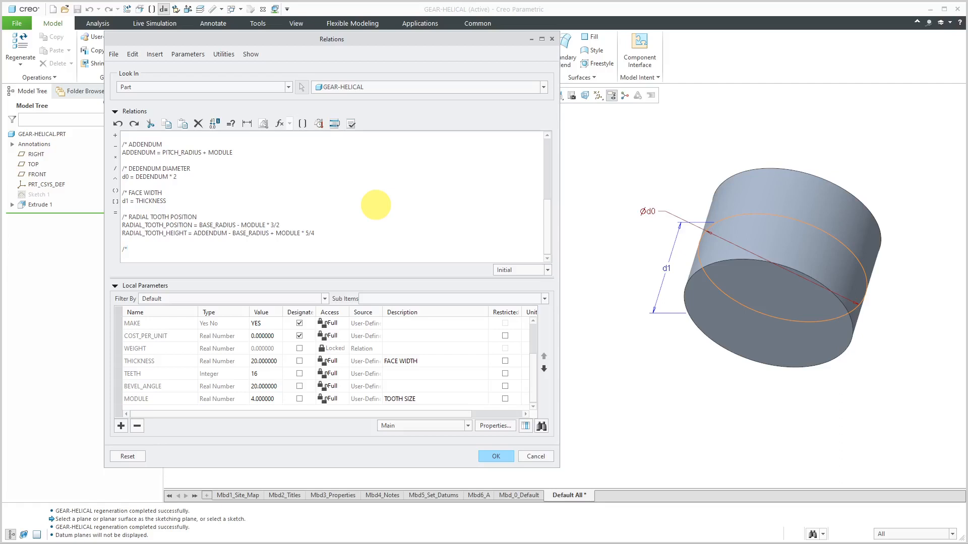
type("NF")
key("BackSpace")
type("GLE")
key("Return")
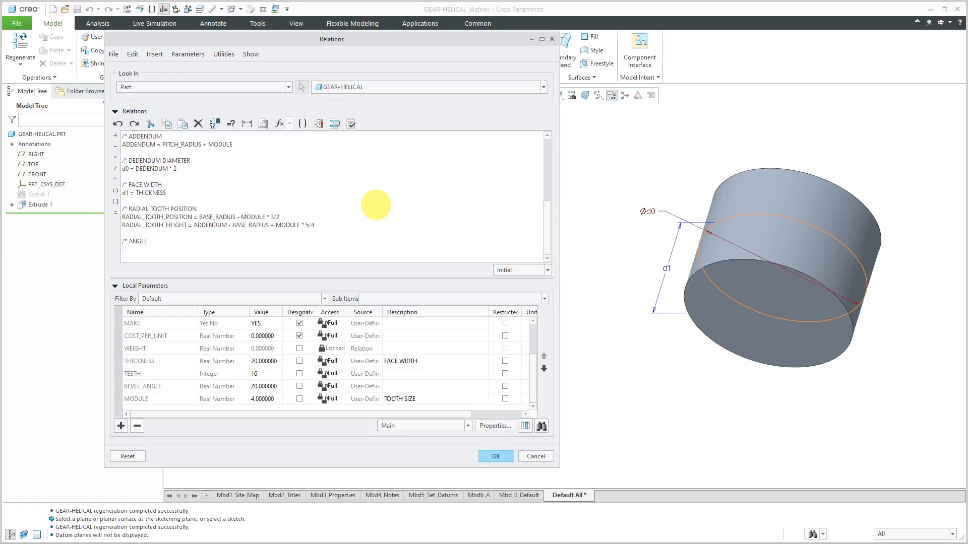
type("COPY_ANGLE = 360 / TEETH")
key("Return")
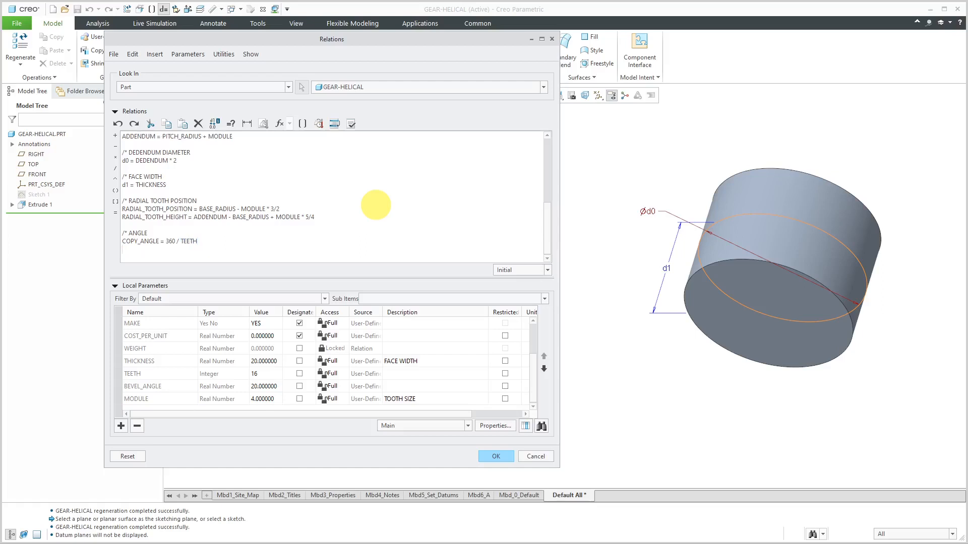
Add the relation PATTERN_ANGLE = COPY_ANGLE below the copy angle relation
type("PATTERN_ANGLE = COPY_ANGLE")
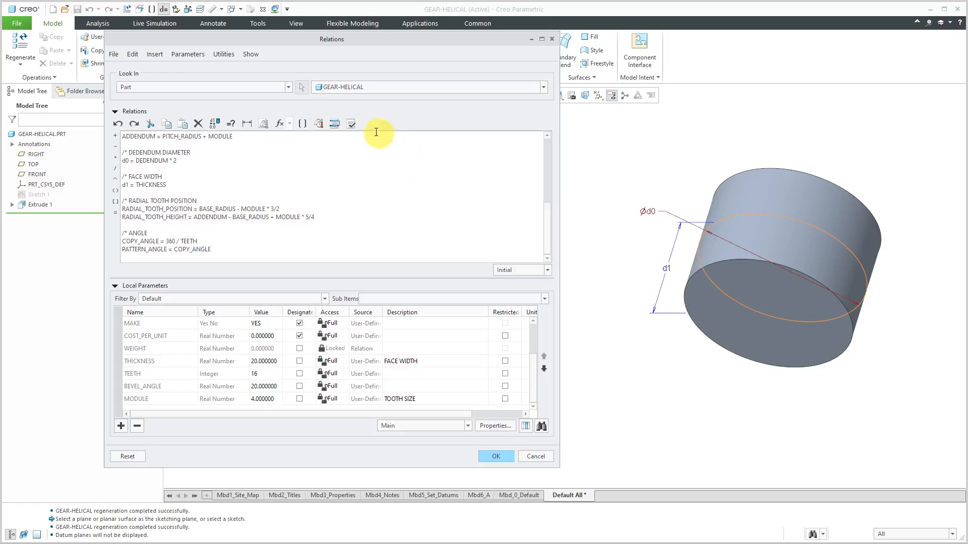
Verify the part's relations, review the computed parameters and accept the relation set
left_click(351, 123)
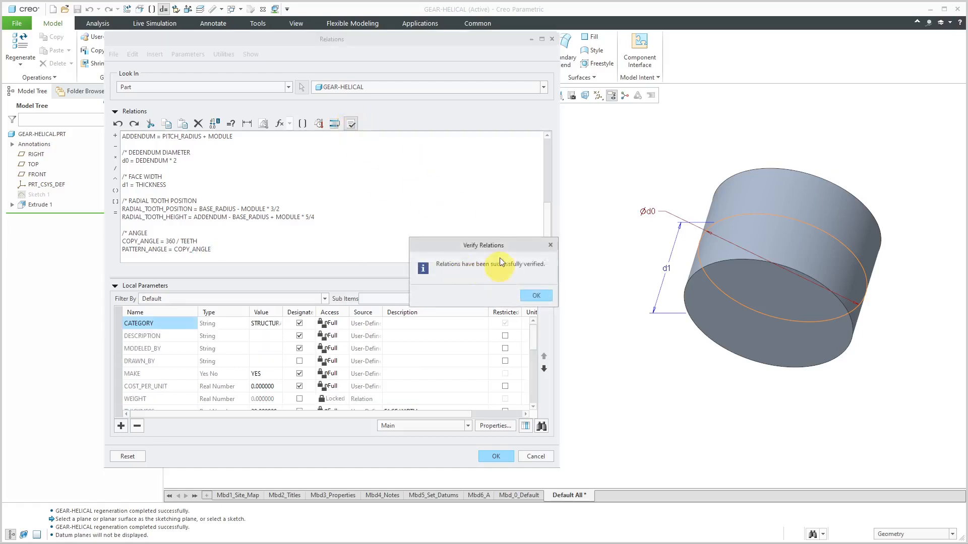
left_click(534, 296)
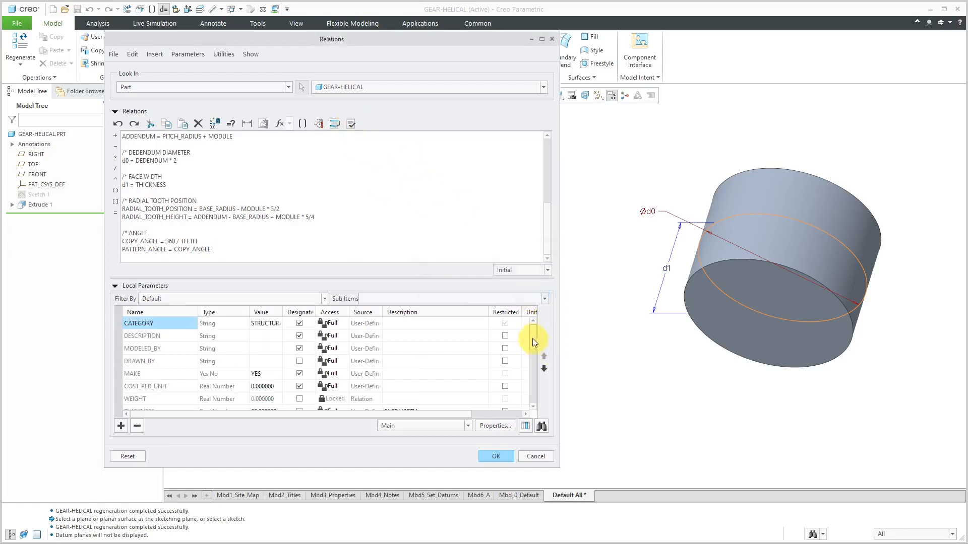
left_click_drag(531, 335, 529, 391)
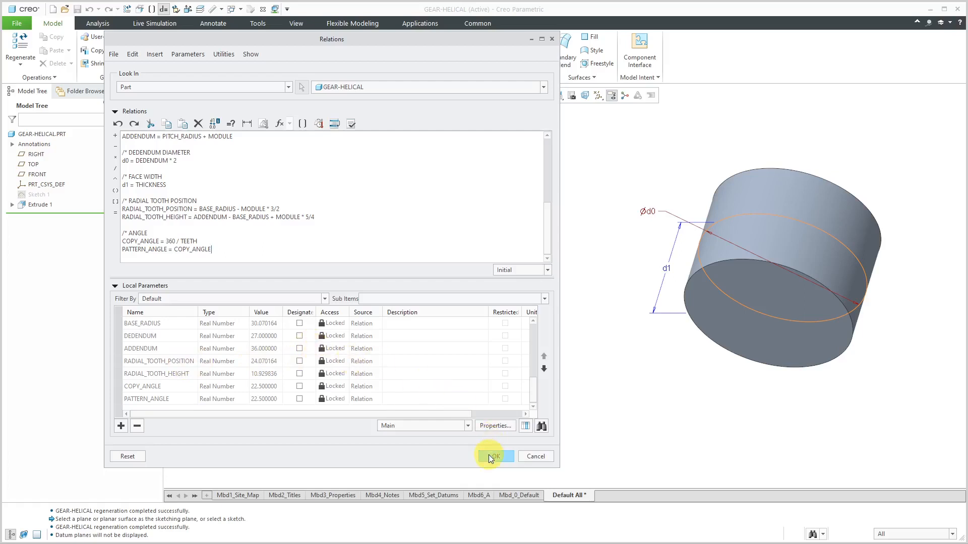
left_click_drag(549, 232, 552, 168)
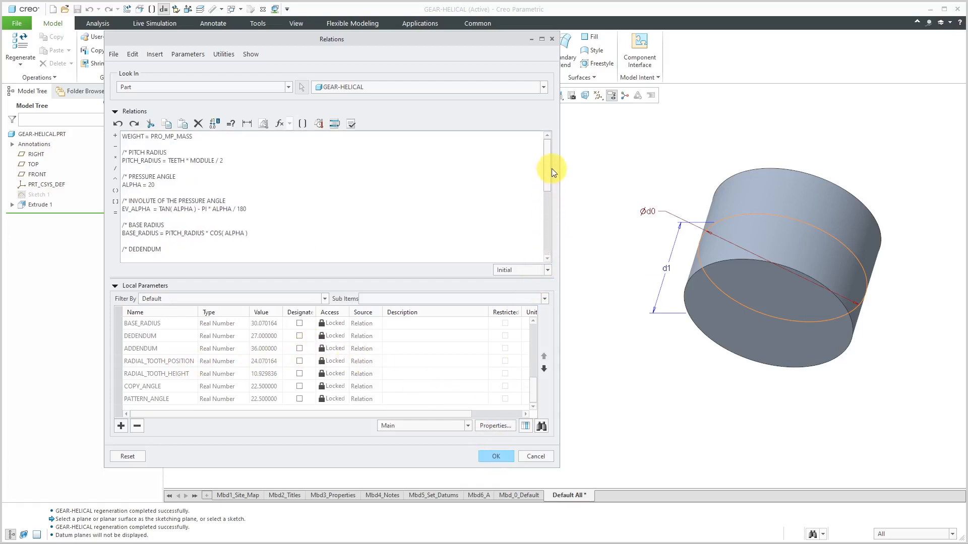
left_click(498, 457)
Clear the cylinder's displayed dimensions from the model view
left_click(352, 278)
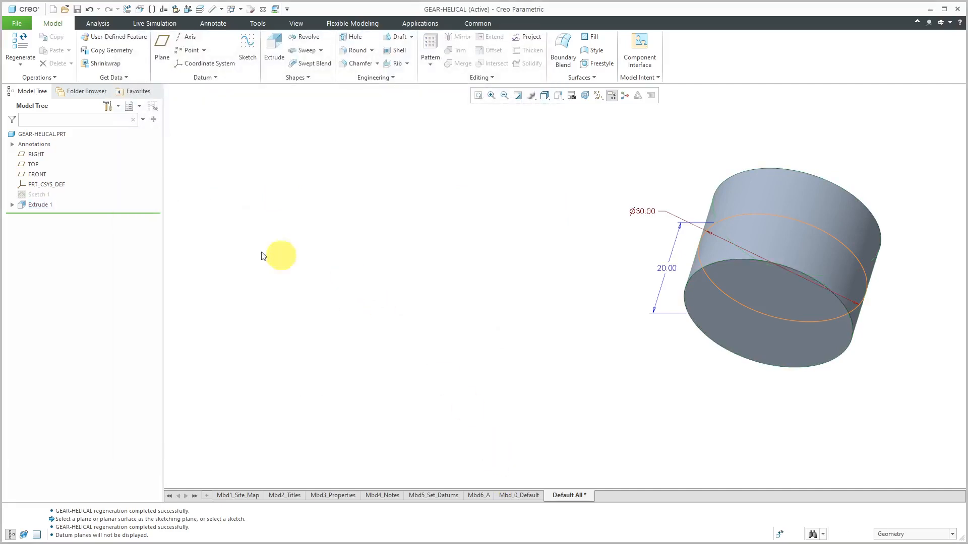
scroll(213, 225, "up", 3)
scroll(426, 242, "down", 3)
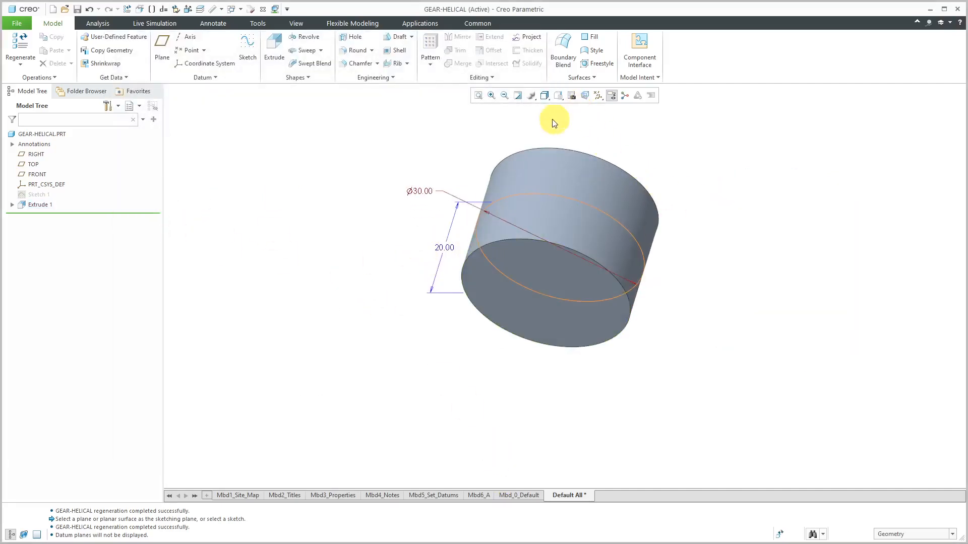
left_click(517, 97)
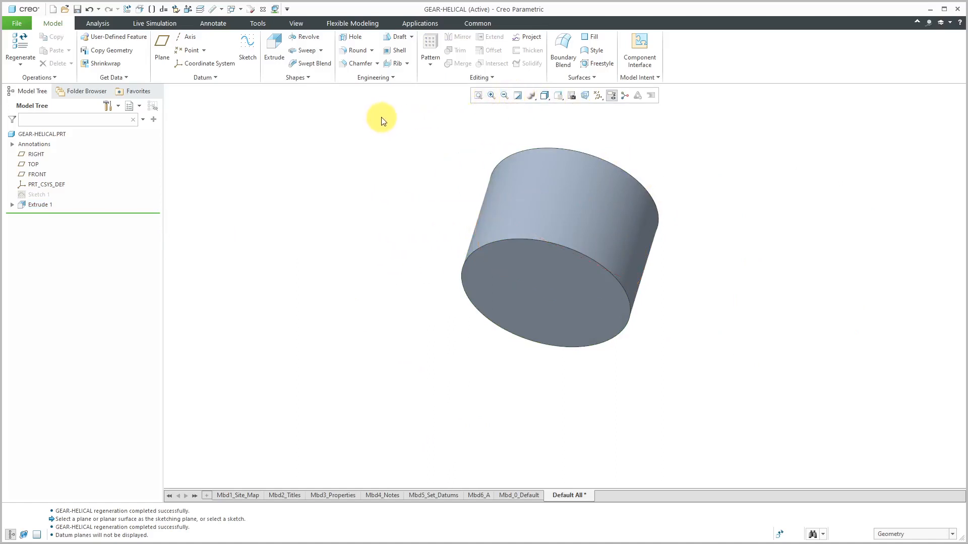
Start a datum curve from equation using cylindrical coordinates, referencing the coordinate system PRT_CSYS_DEF
left_click(203, 78)
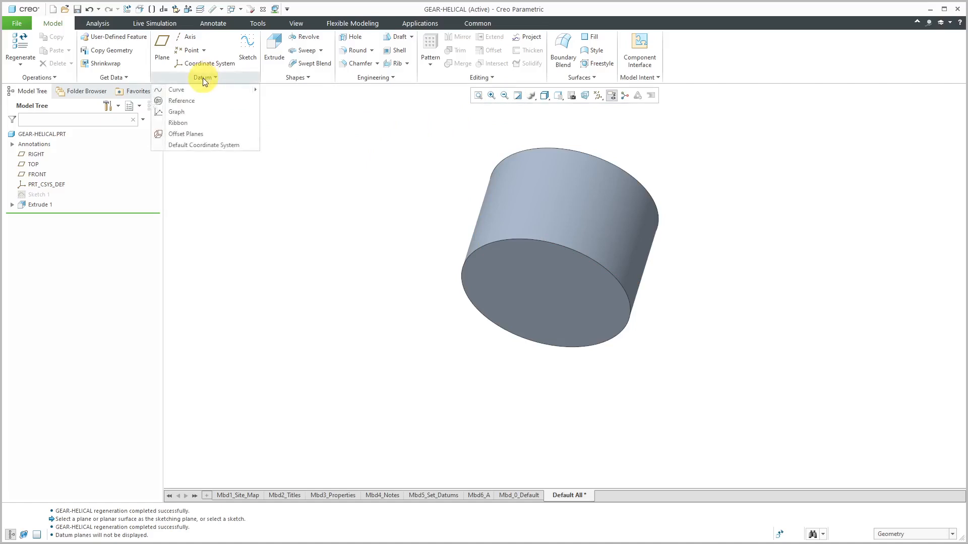
mouse_move(201, 89)
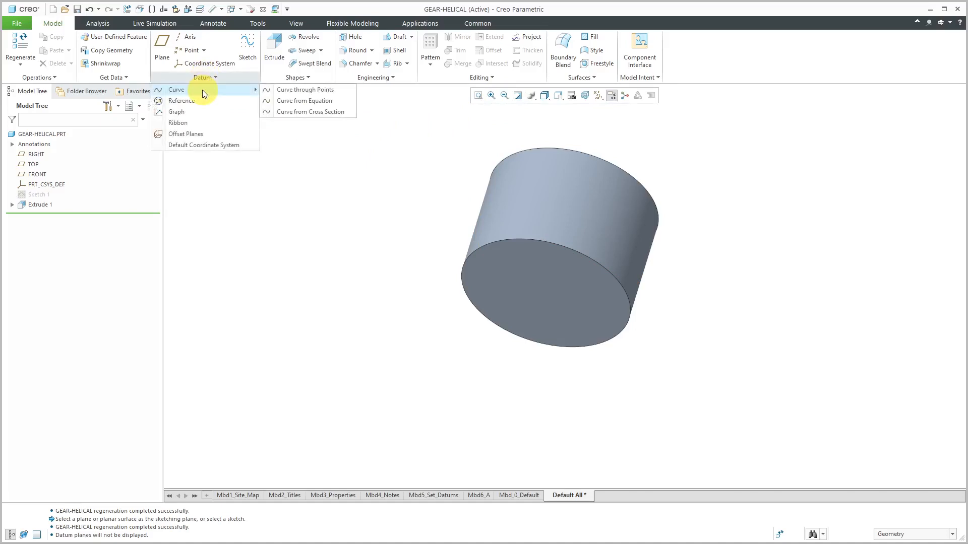
left_click(292, 101)
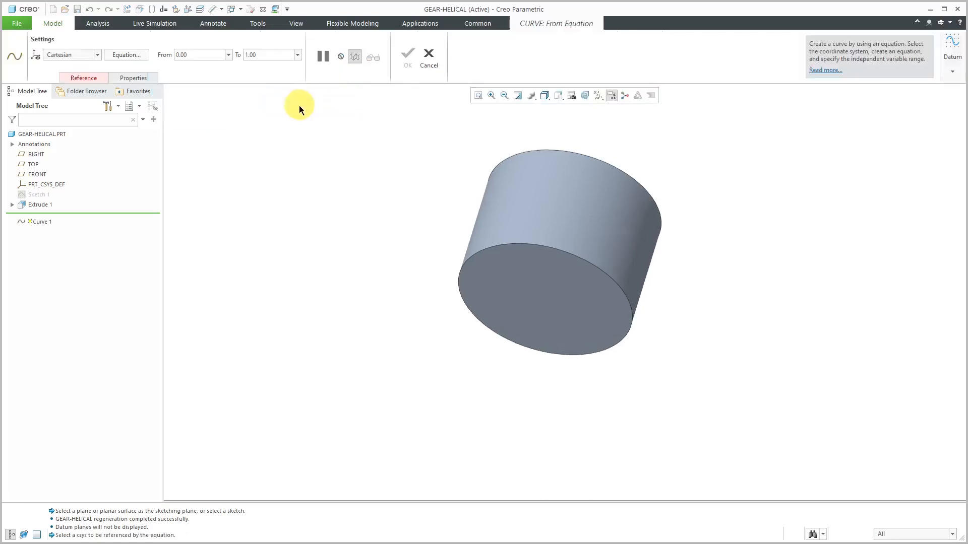
left_click(98, 56)
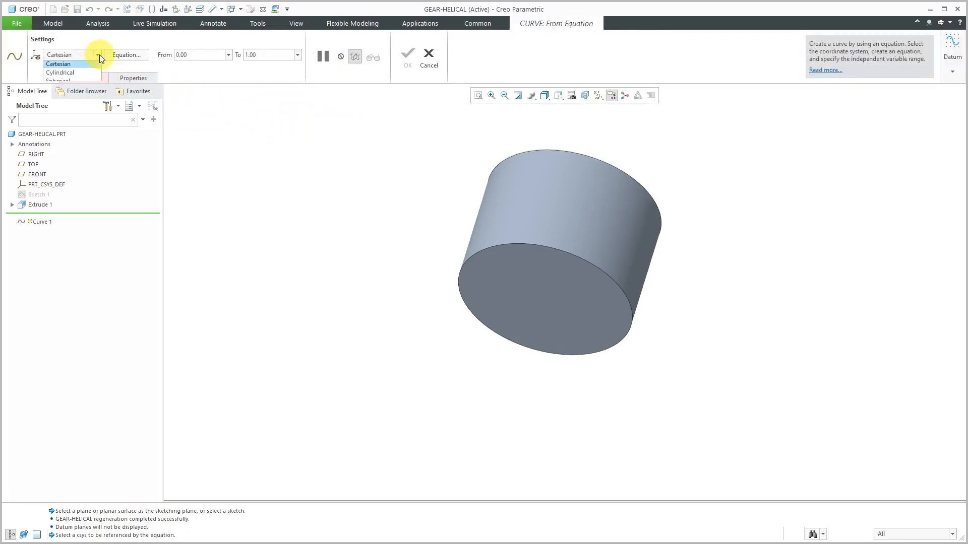
left_click(82, 74)
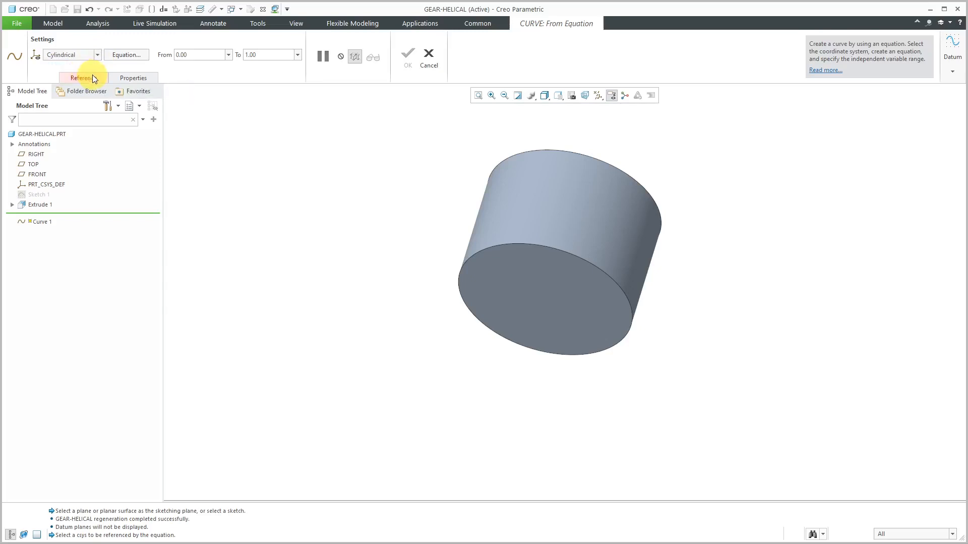
left_click(91, 79)
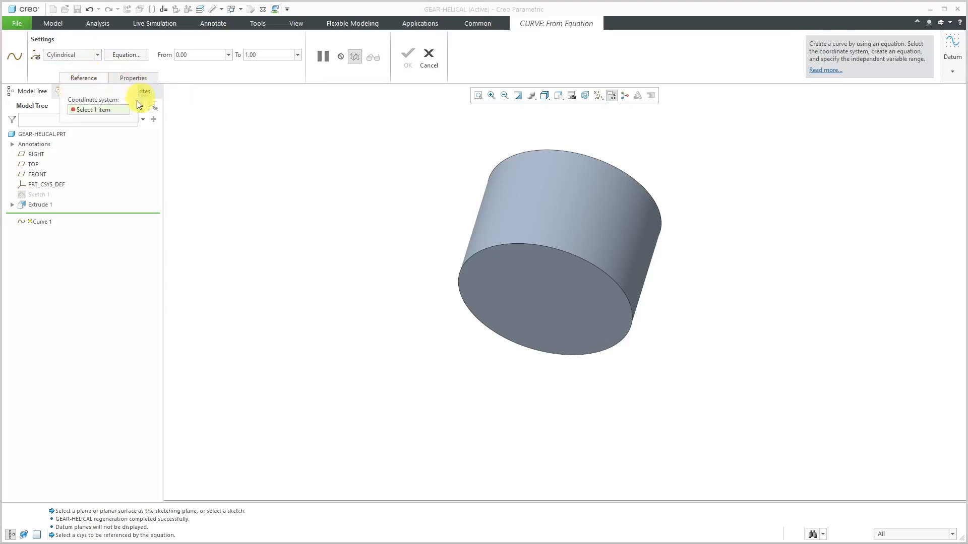
left_click(44, 185)
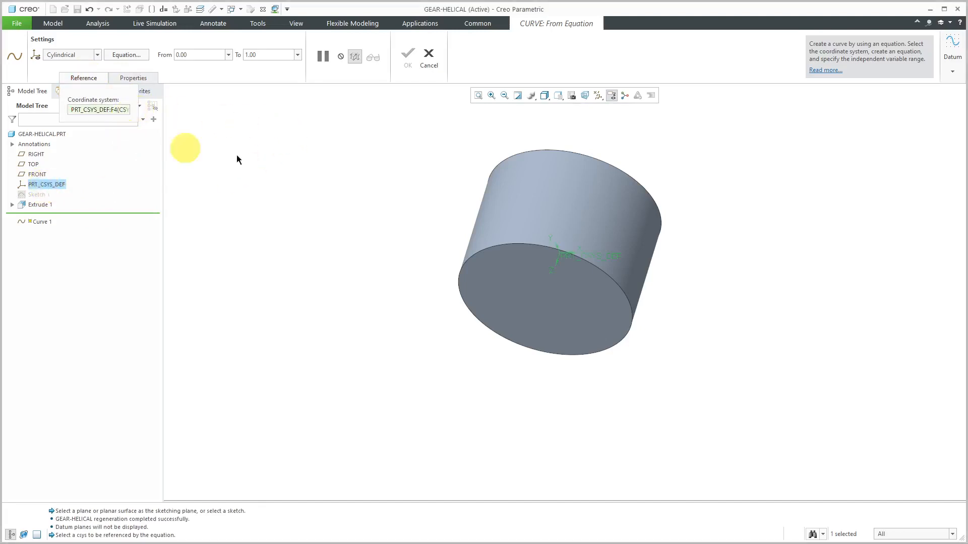
In the curve's equation, enter GAMMA = 2 * ASIN( (THICKNESS * TAN( BETA ) ) / (2.0 * PITCH_RADIUS )
left_click(127, 55)
left_click_drag(198, 34, 323, 32)
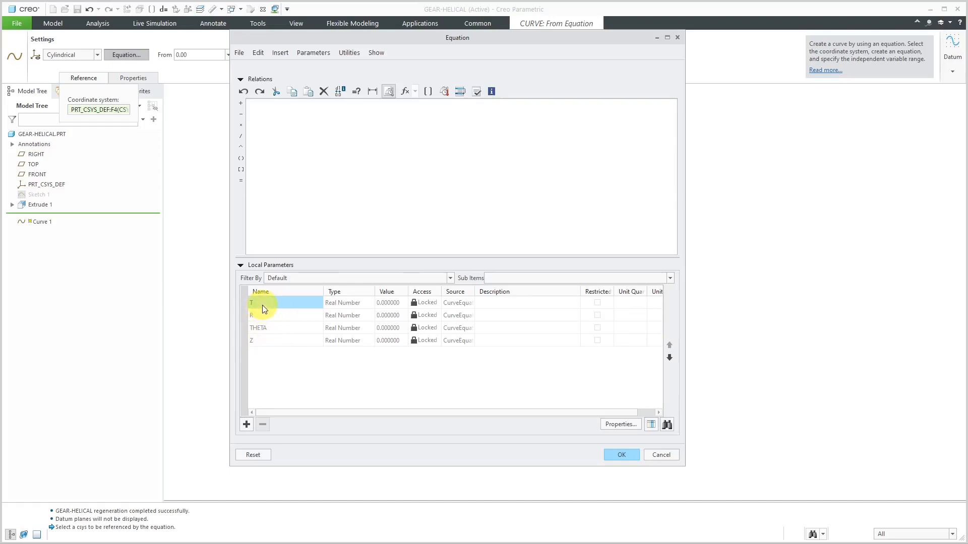
left_click_drag(317, 40, 386, 39)
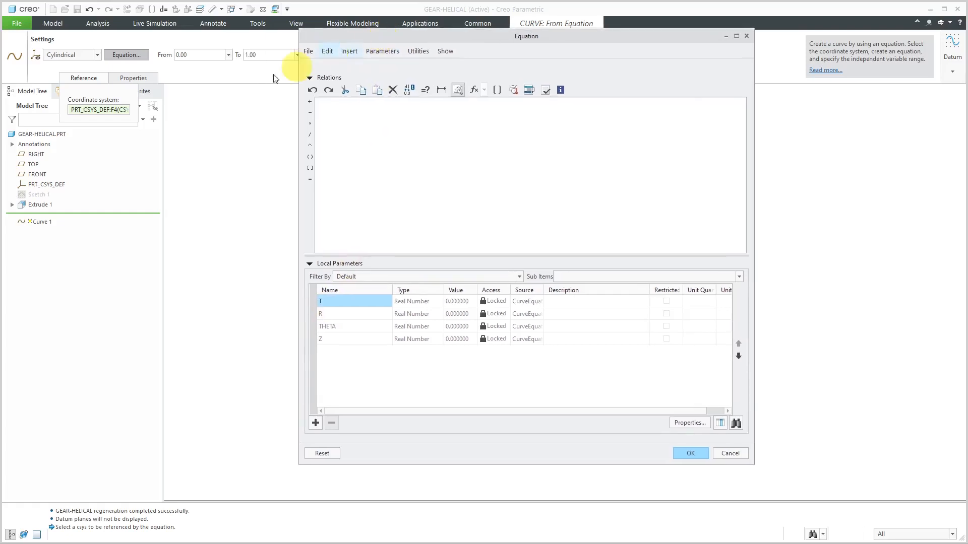
left_click(352, 124)
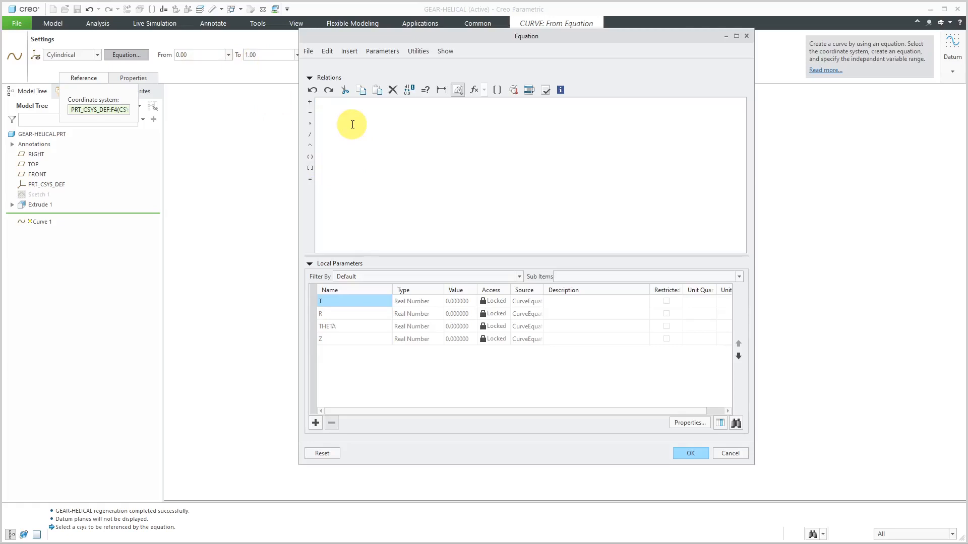
type("GAMMA ")
type("= 2 * ASIN( (THICKNESS * TAN( BETA ) ) / (2.0")
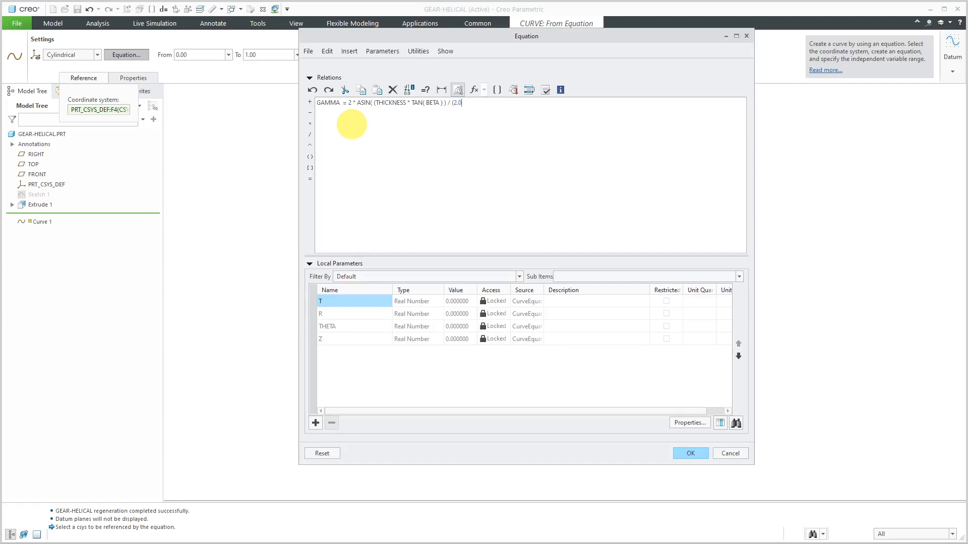
type(" * PITCH_RADIUS")
type("Z = THICHKNESS * ( T - 0.5")
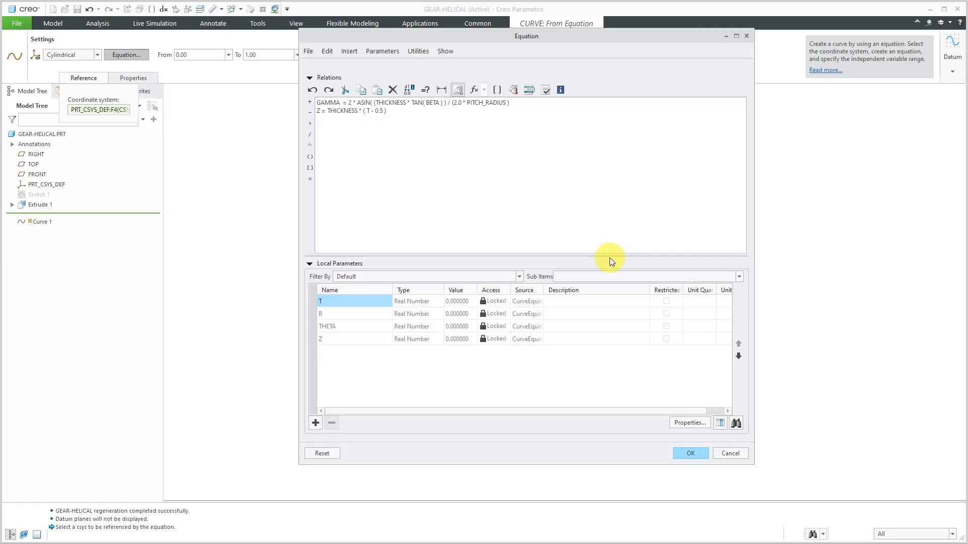
type("R")
Add the curve equations Z = THICKNESS * ( T - 0.5 ) and R = PITCH_RADIUS below the GAMMA line
type("= PITCH")
type("_RADIUS")
Add the curve equation THETA = GAMMA * ( T - 0.5 ) and verify the equation set
type("THE")
type("TA = GAMMA")
type(" *")
type(" ( T")
type(" -")
type(" 0.5")
left_click(545, 89)
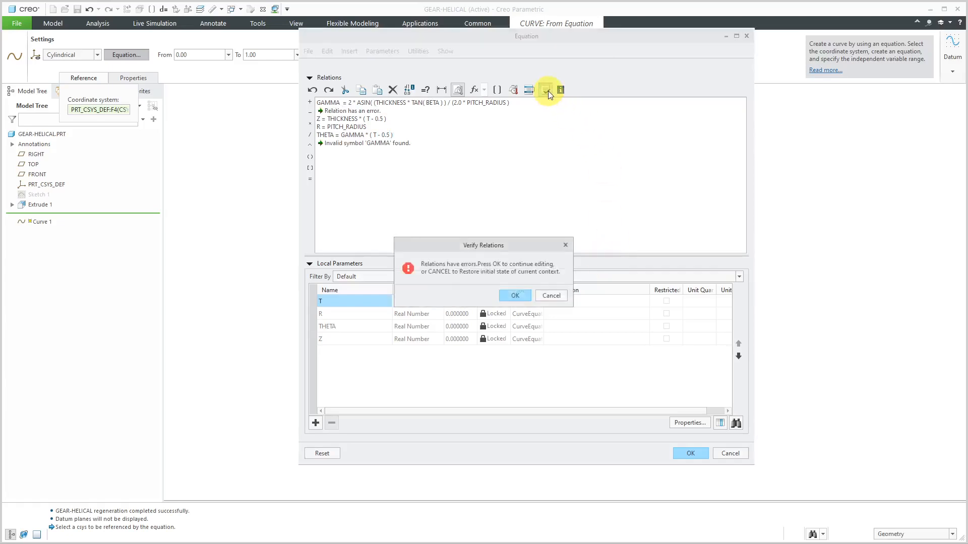
In the GAMMA equation, replace BETA with BEVEL_ANGLE, add the missing closing parenthesis at the end, and verify the relations
left_click(513, 295)
left_click(436, 102)
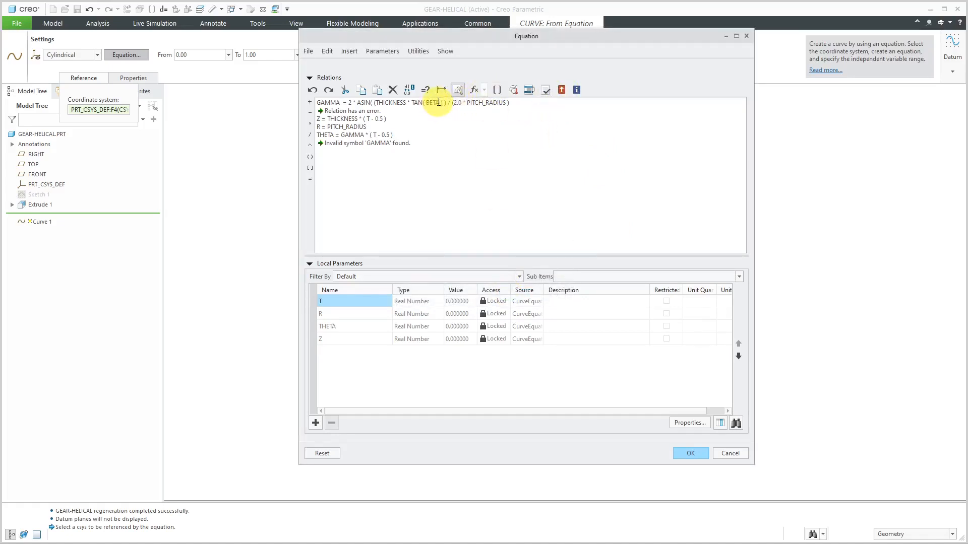
key("BackSpace")
key("BackSpace")
type("VEL")
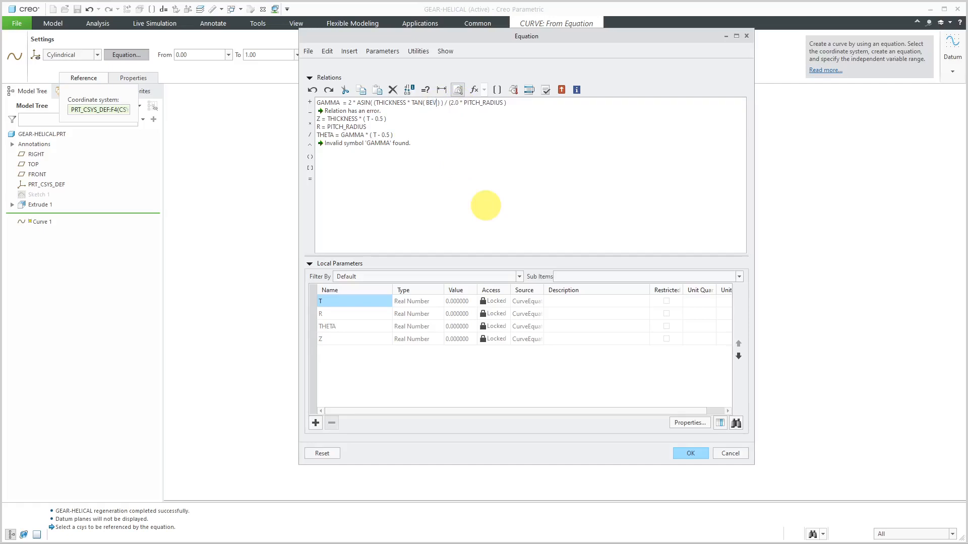
type("_ANGLE")
left_click(545, 90)
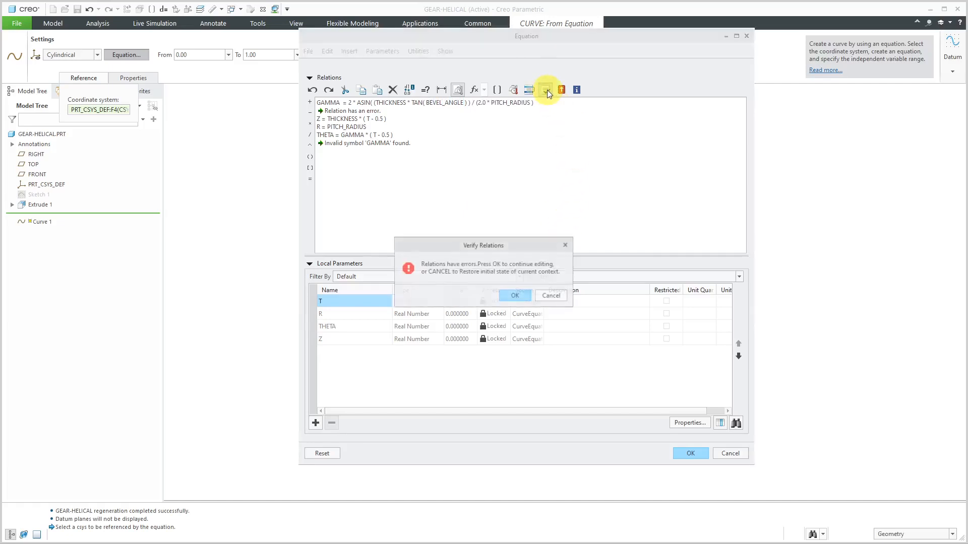
left_click(514, 294)
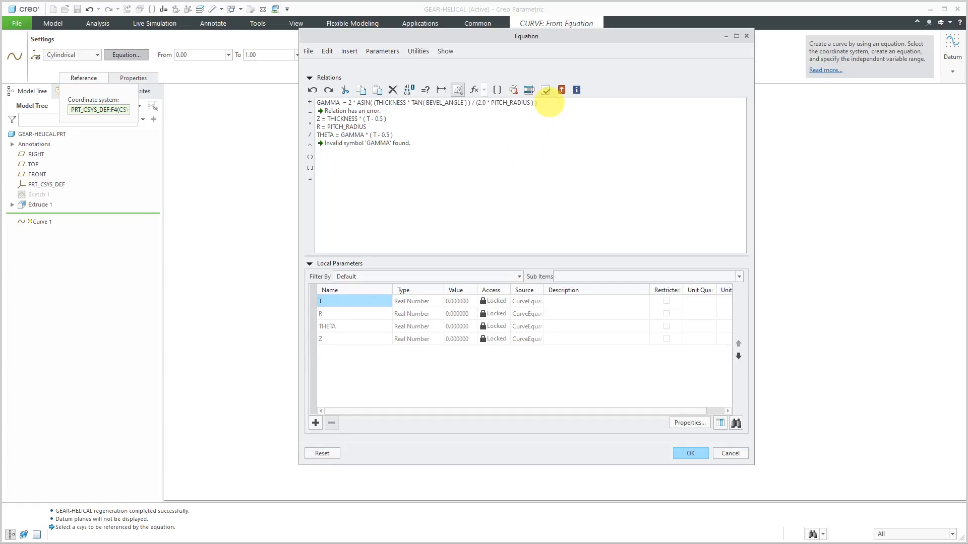
left_click(546, 91)
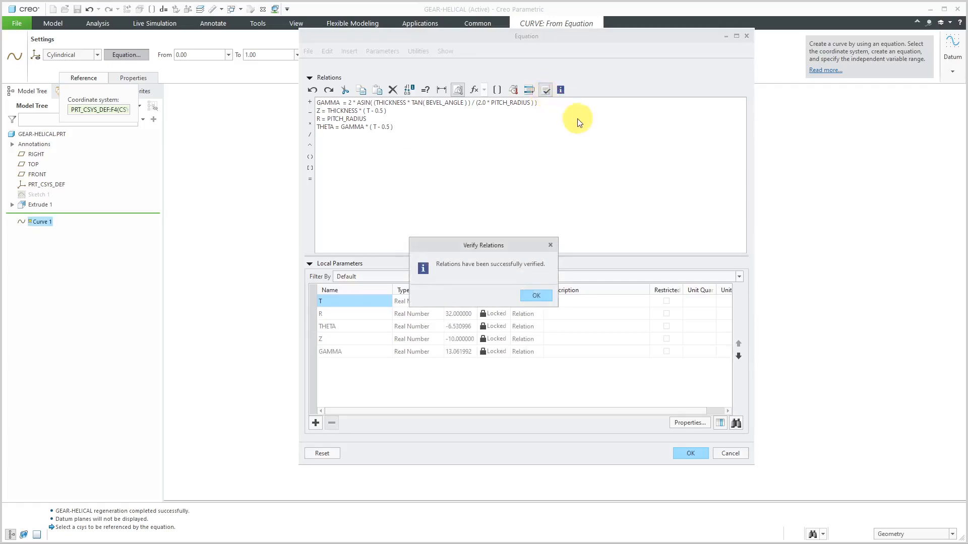
left_click(537, 295)
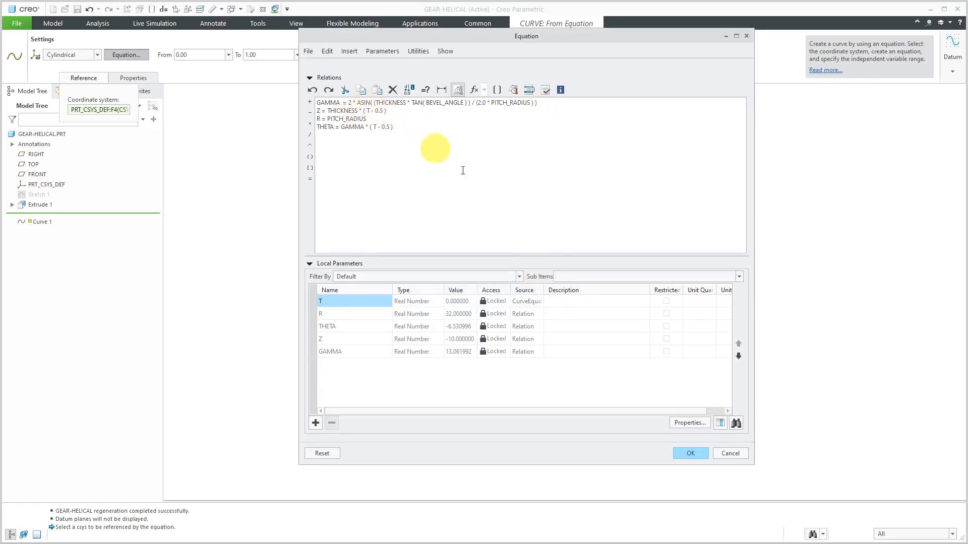
Accept the equations to complete the datum curve, and regenerate the model
left_click(698, 459)
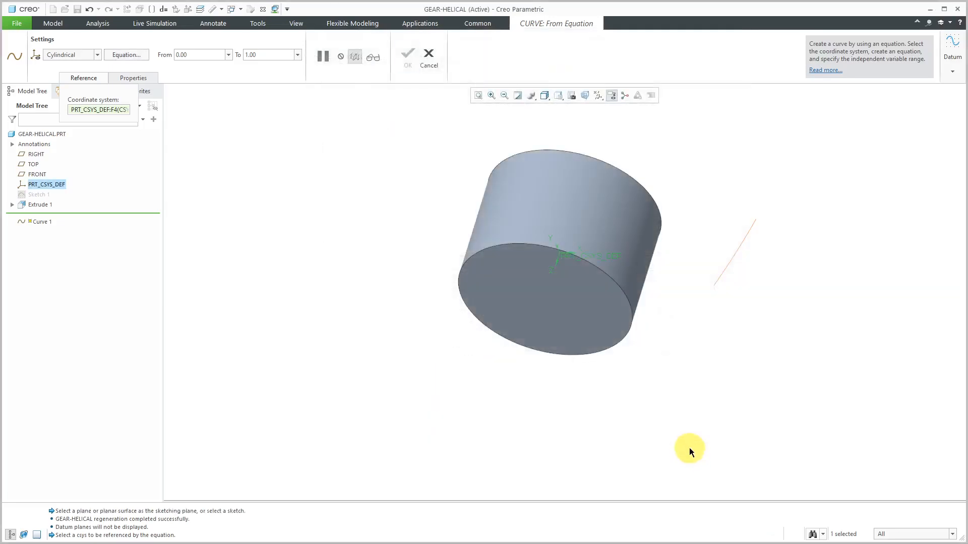
middle_click_drag(630, 298, 590, 244)
left_click(409, 60)
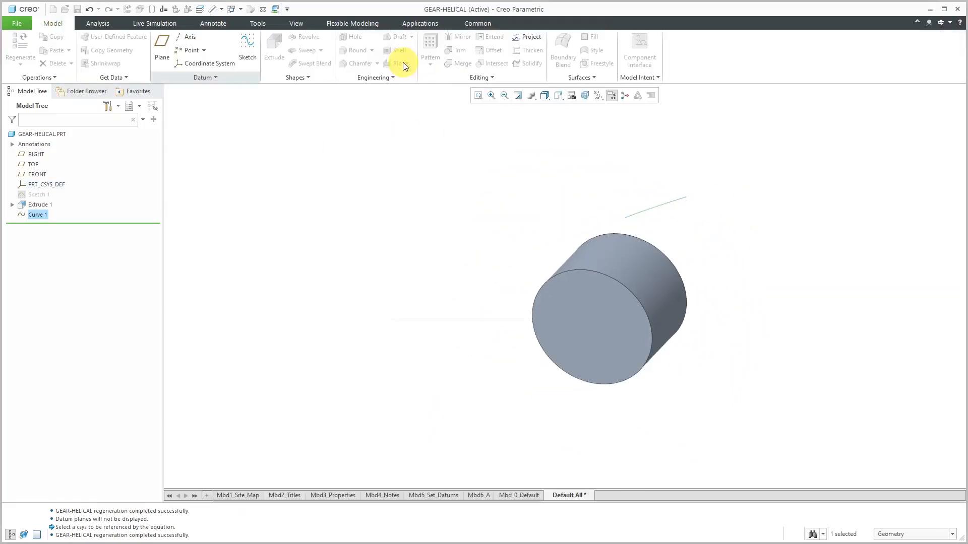
left_click(22, 43)
mouse_move(573, 187)
middle_mouse_down()
mouse_move(595, 152)
mouse_move(607, 161)
middle_mouse_up()
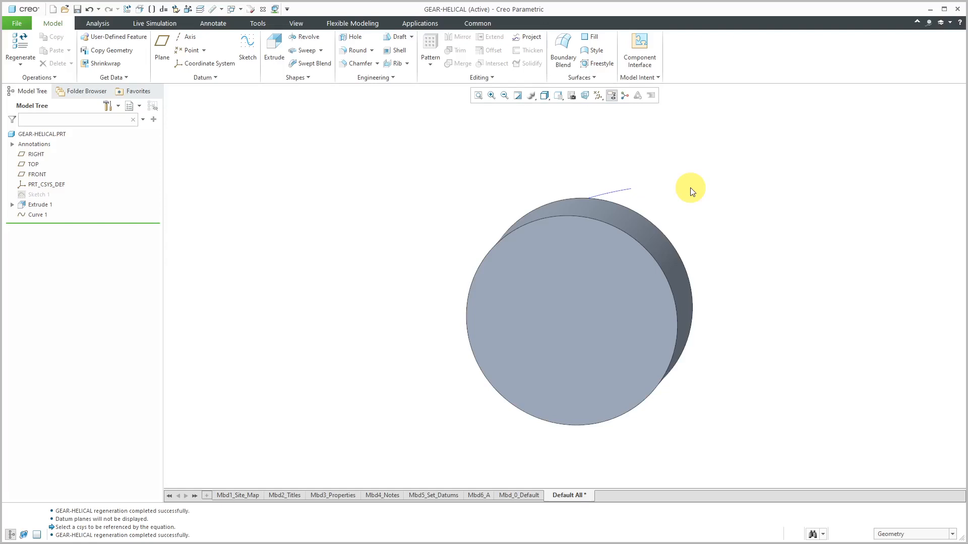
mouse_move(687, 219)
middle_mouse_down()
mouse_move(690, 196)
mouse_move(687, 205)
middle_mouse_up()
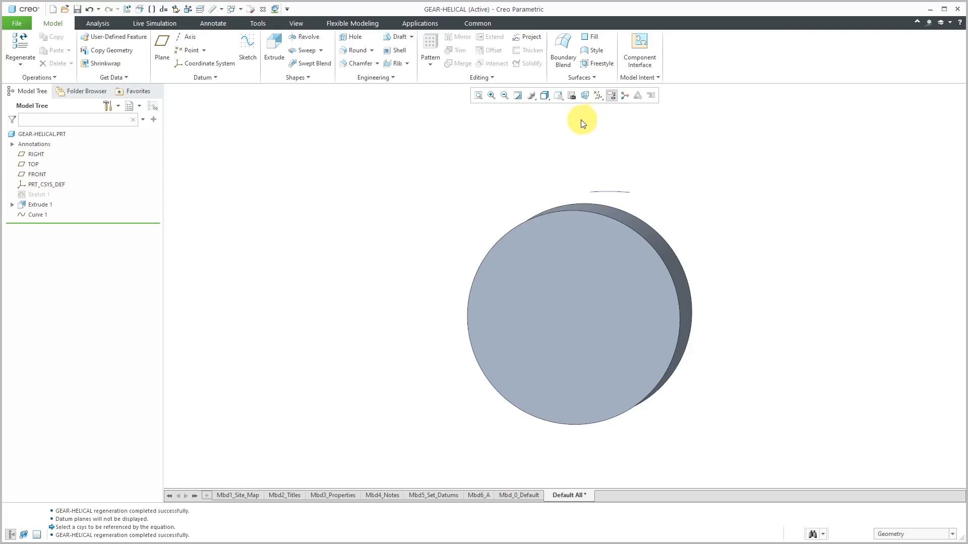
Start a sketch on the FRONT plane with RIGHT as the Top reference, and view it face-on in No Hidden display
left_click(247, 47)
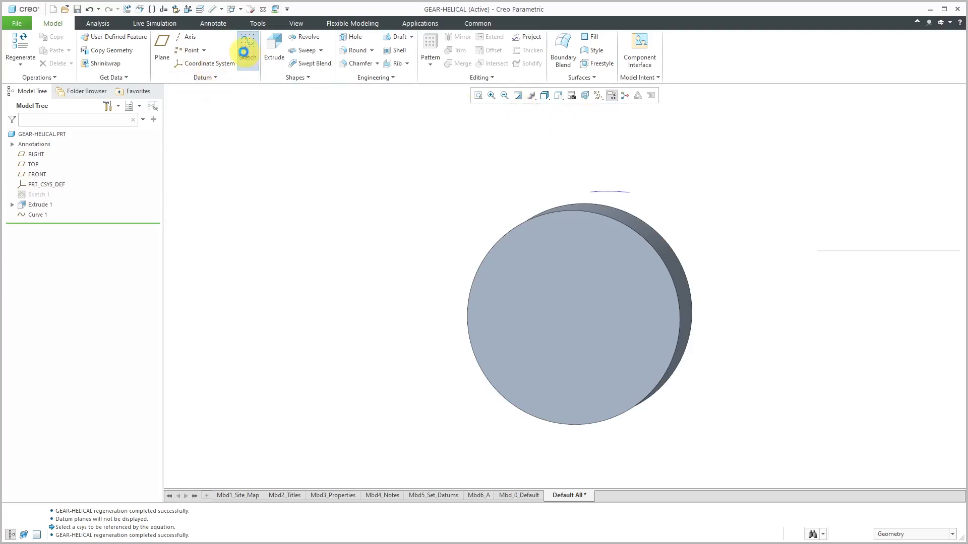
left_click(31, 174)
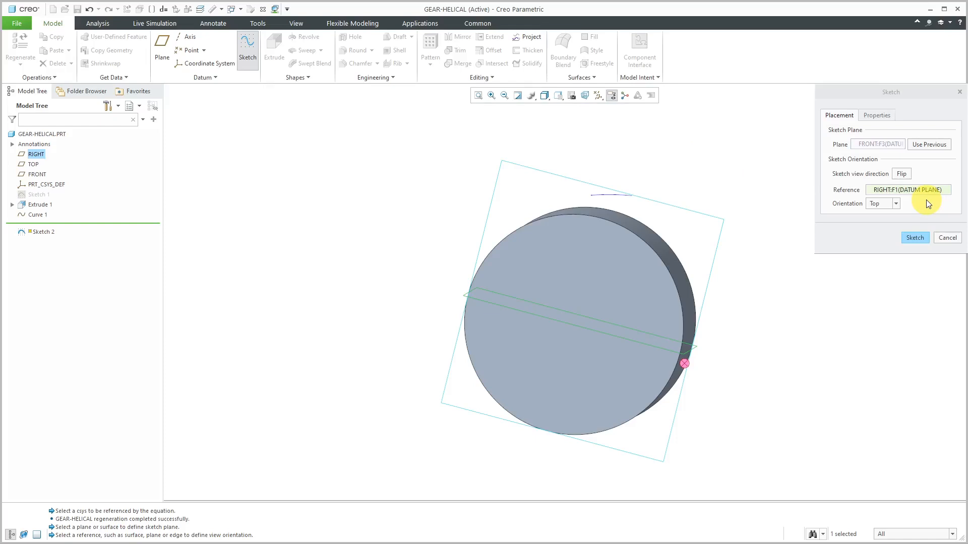
left_click(920, 239)
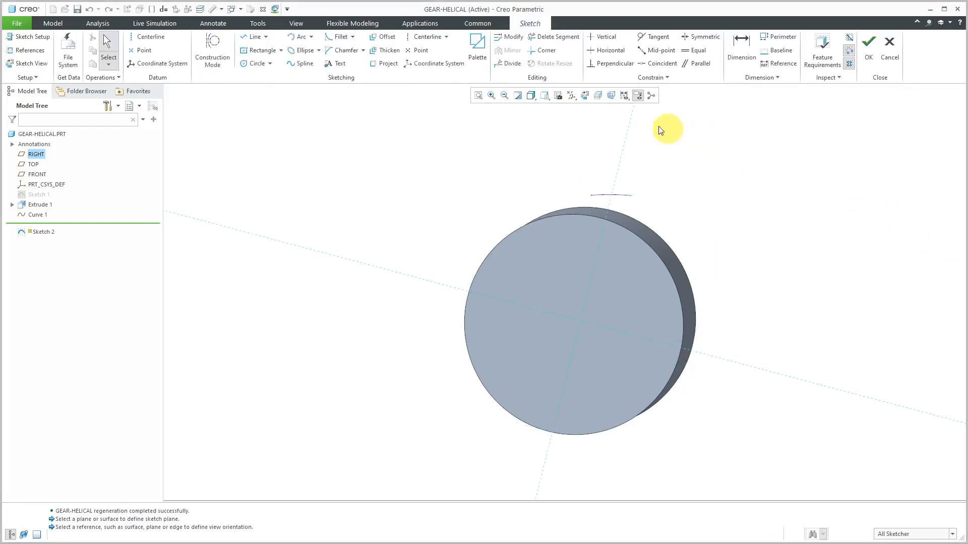
left_click(584, 95)
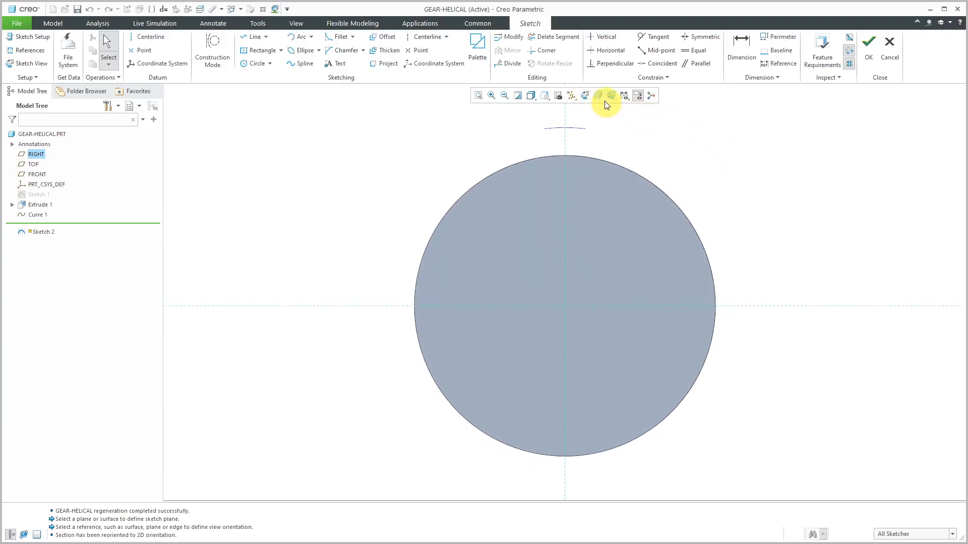
left_click(534, 96)
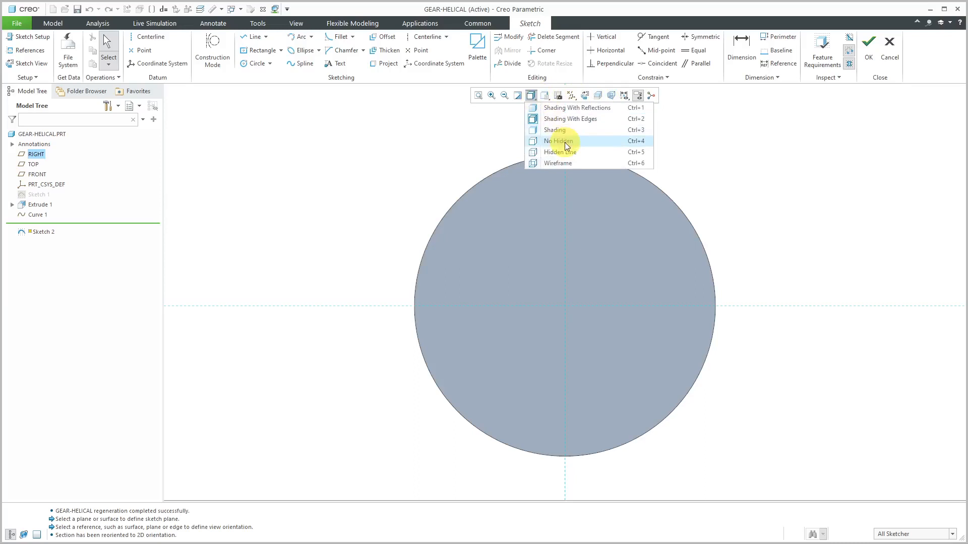
left_click(565, 142)
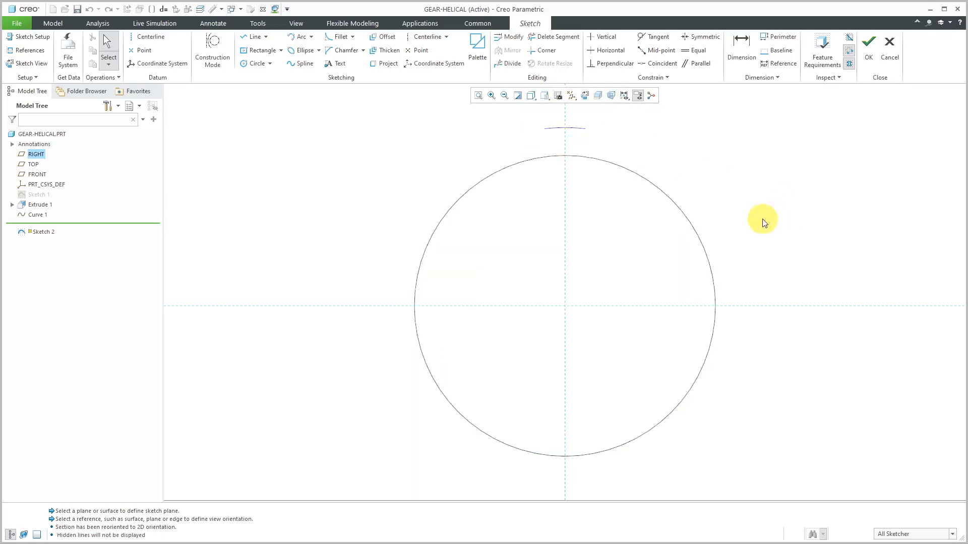
Add the helical datum curve Curve 1 as a sketch reference and solve the references
right_click(758, 184)
left_click(790, 220)
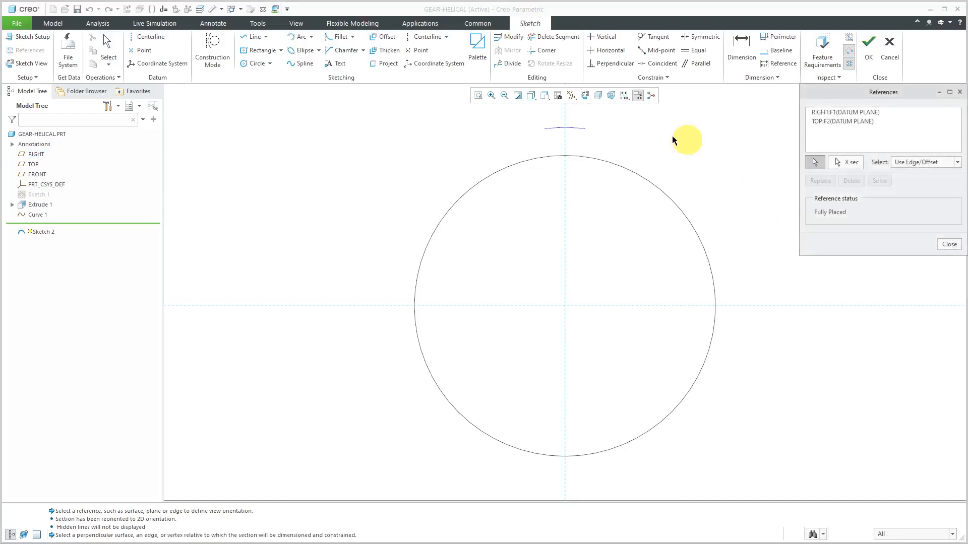
left_click(558, 129)
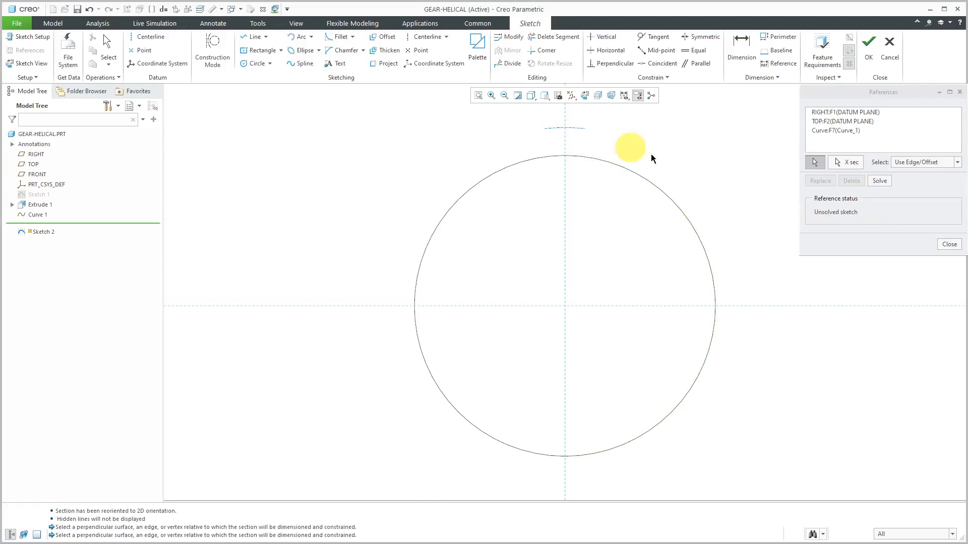
left_click(878, 183)
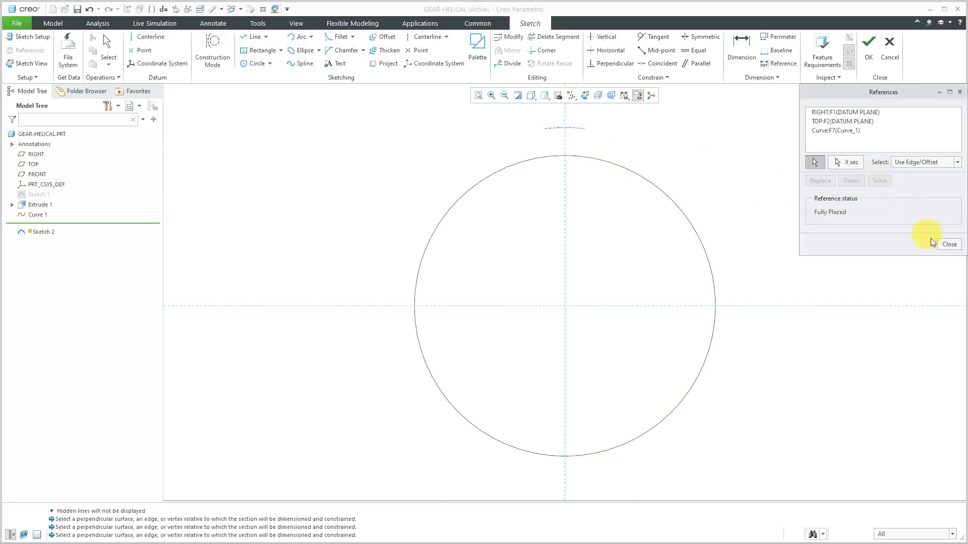
left_click(950, 245)
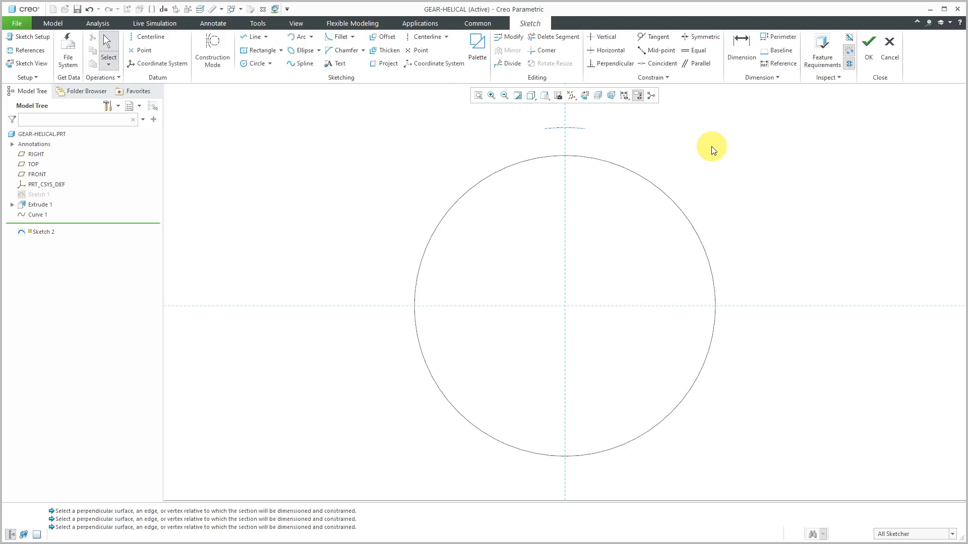
Sketch a centerline from the origin through the datum curve's left endpoint, and a second one through the origin perpendicular to it
left_click(428, 37)
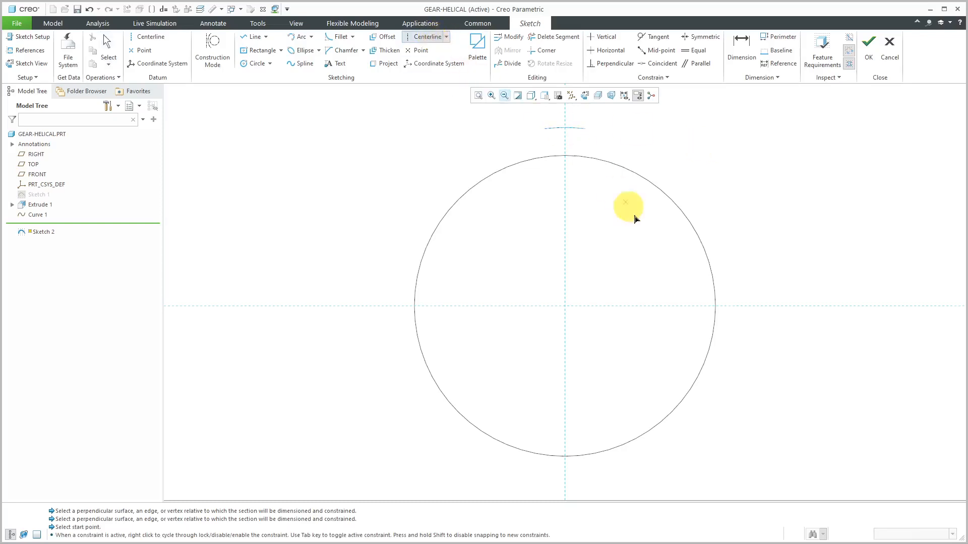
left_click(565, 306)
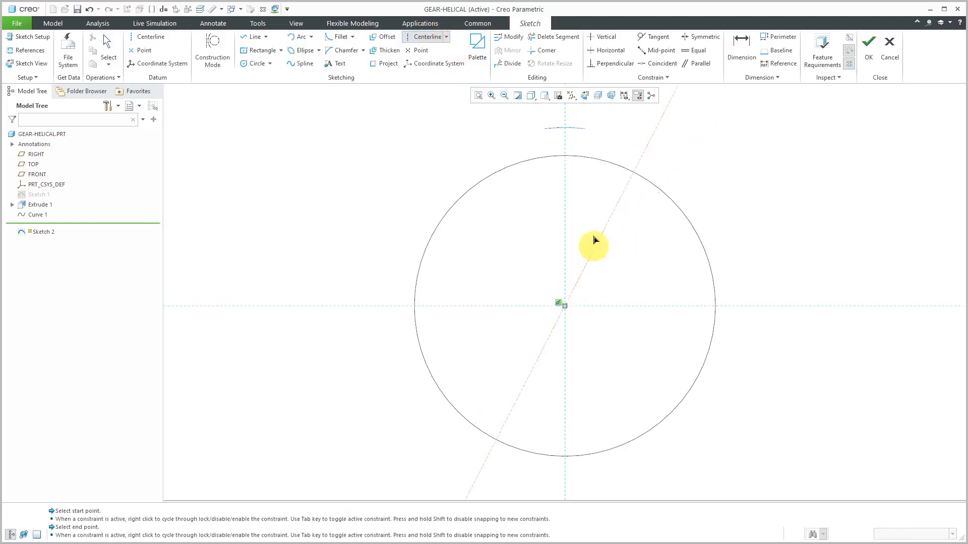
left_click(549, 134)
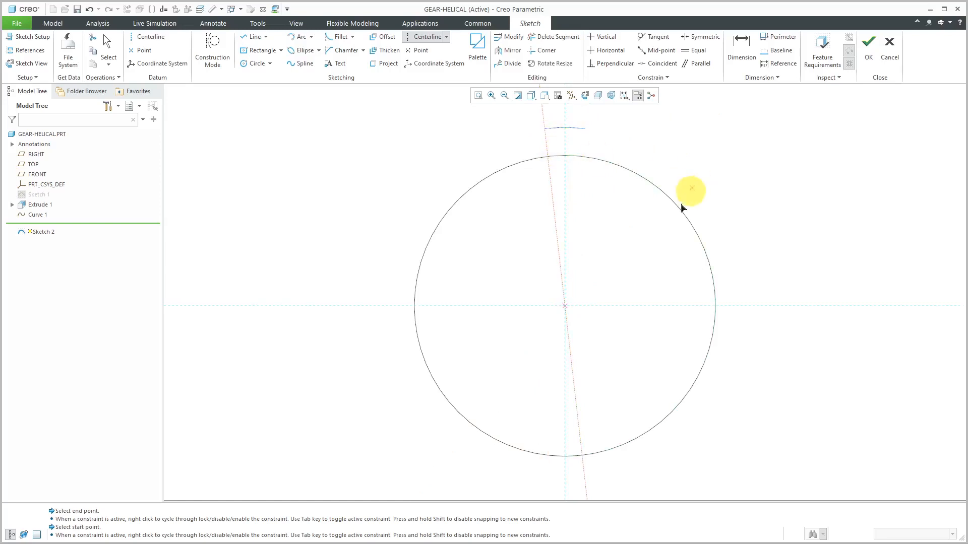
left_click(566, 306)
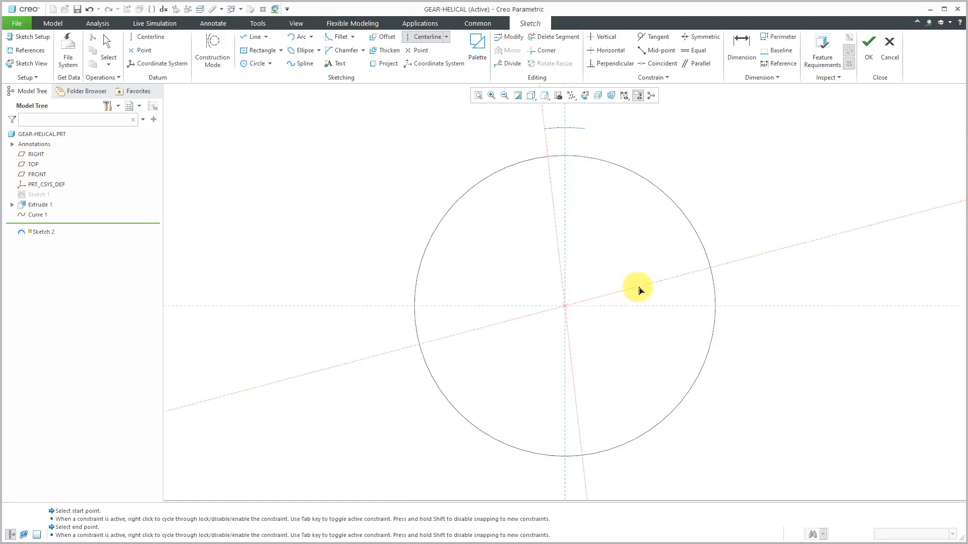
left_click(656, 295)
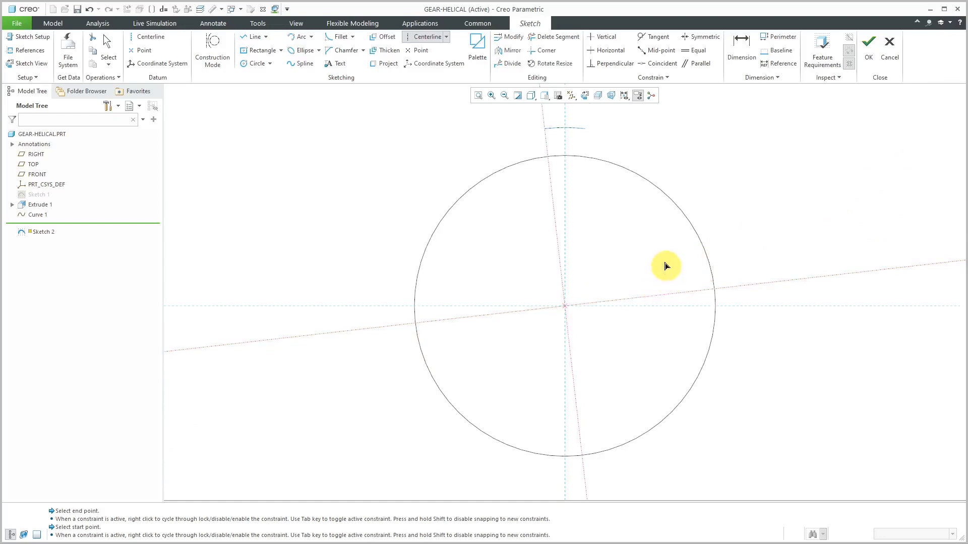
Sketch a third centerline perpendicular to the first, about 23.19 above the origin, and make its offset dimension strong
left_click(553, 180)
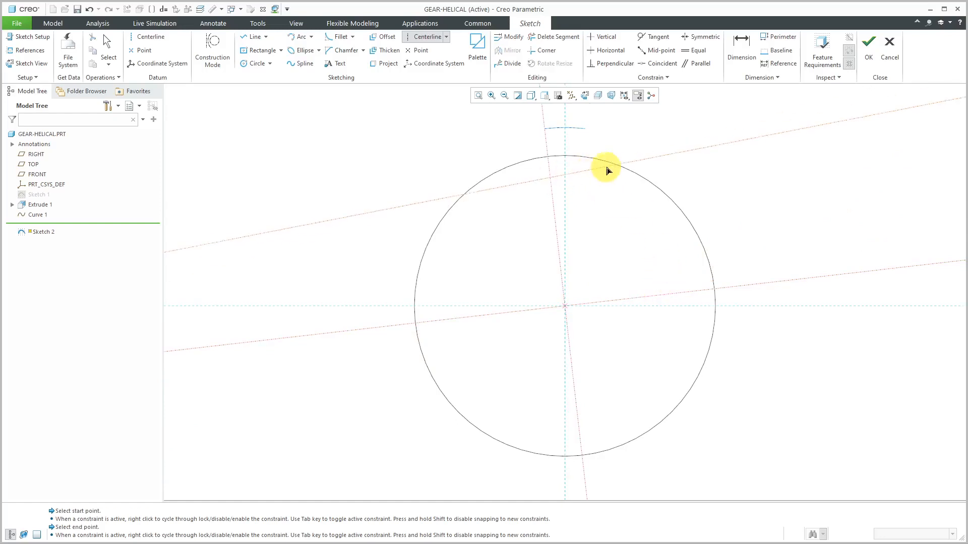
left_click(640, 171)
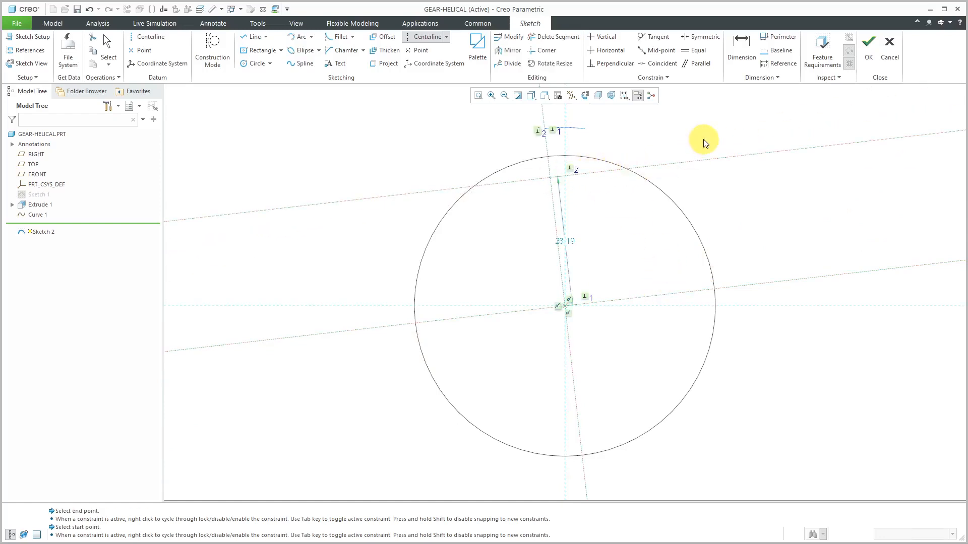
middle_click(704, 139)
left_click_drag(577, 242, 652, 234)
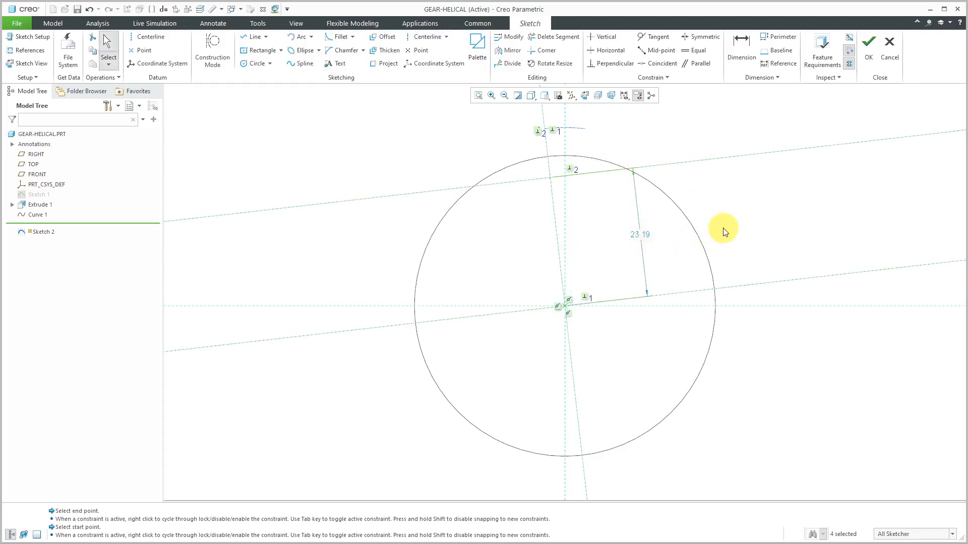
left_click(647, 235)
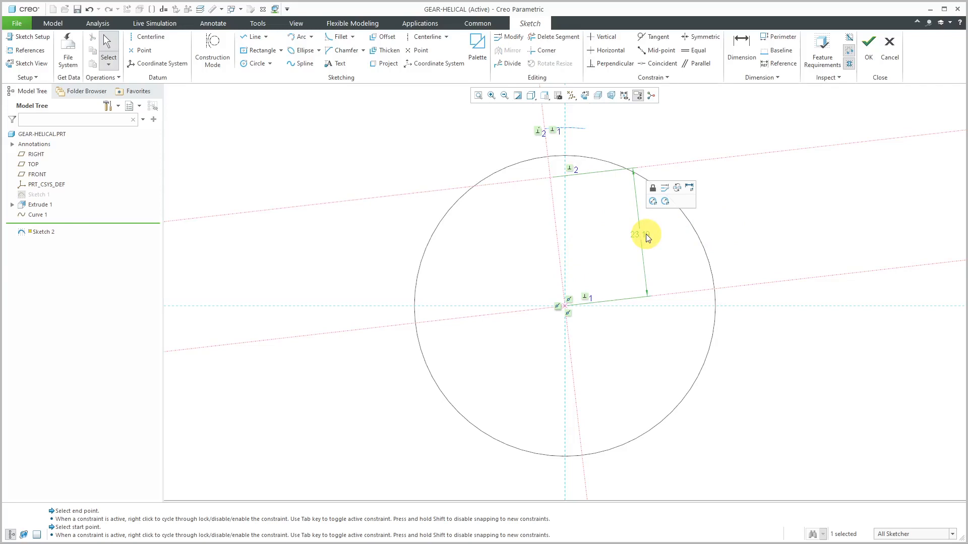
left_click(692, 188)
key("Return")
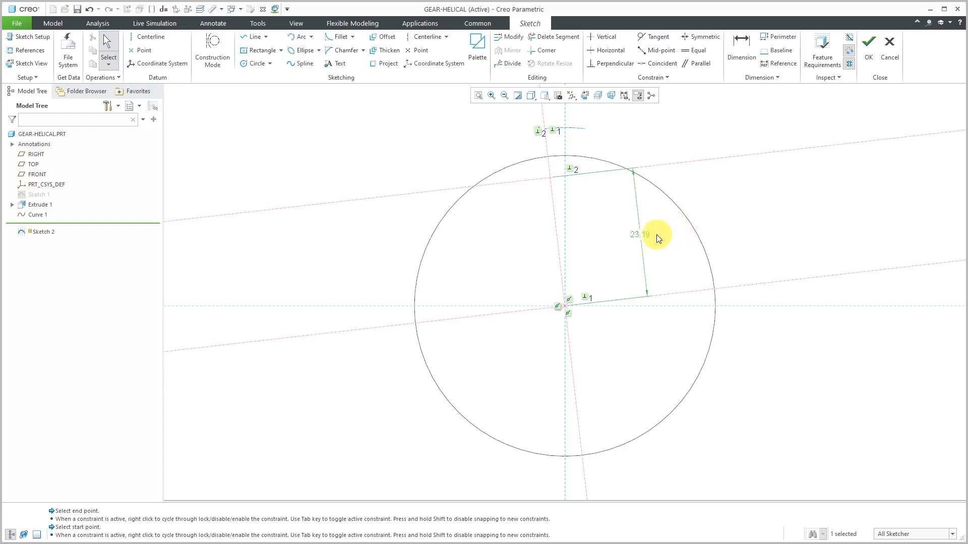
Sketch a line about 15.3 long on the first centerline, from the upper perpendicular centerline to beyond the datum curve's endpoint
scroll(598, 317, "down", 3)
scroll(595, 245, "up", 4)
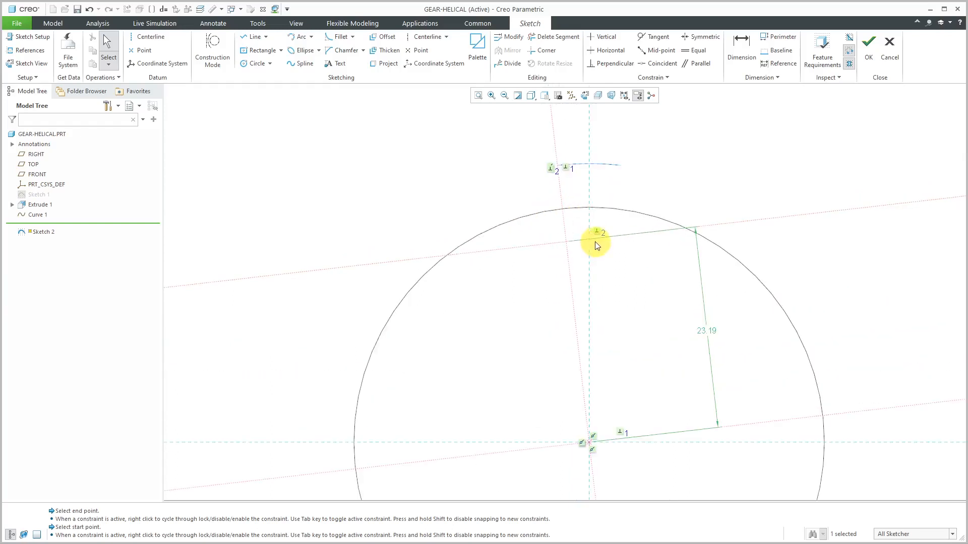
left_click(250, 37)
left_click(566, 241)
left_click(549, 108)
middle_click(718, 162)
middle_click(715, 160)
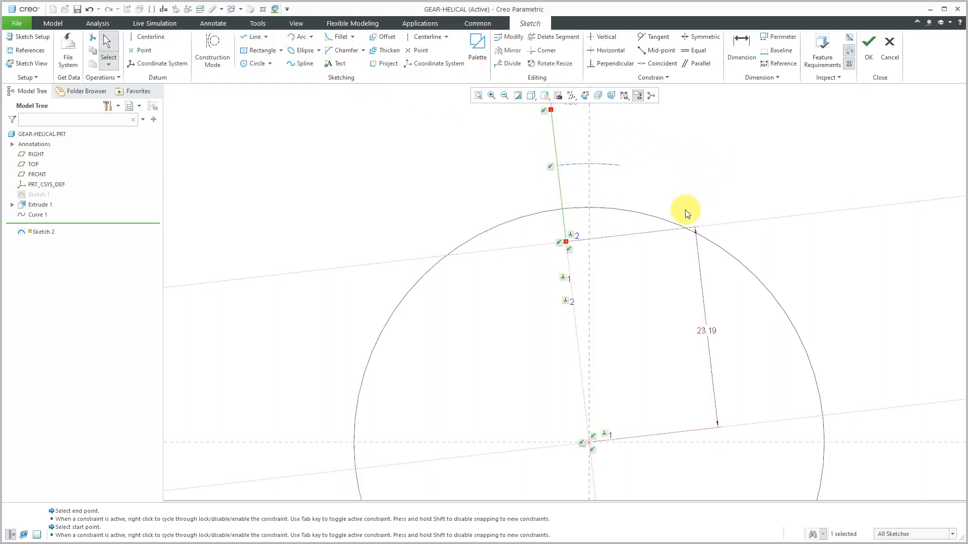
Dimension the length of the line sketched on the first centerline, accepting the value as drawn
scroll(599, 333, "up", 1)
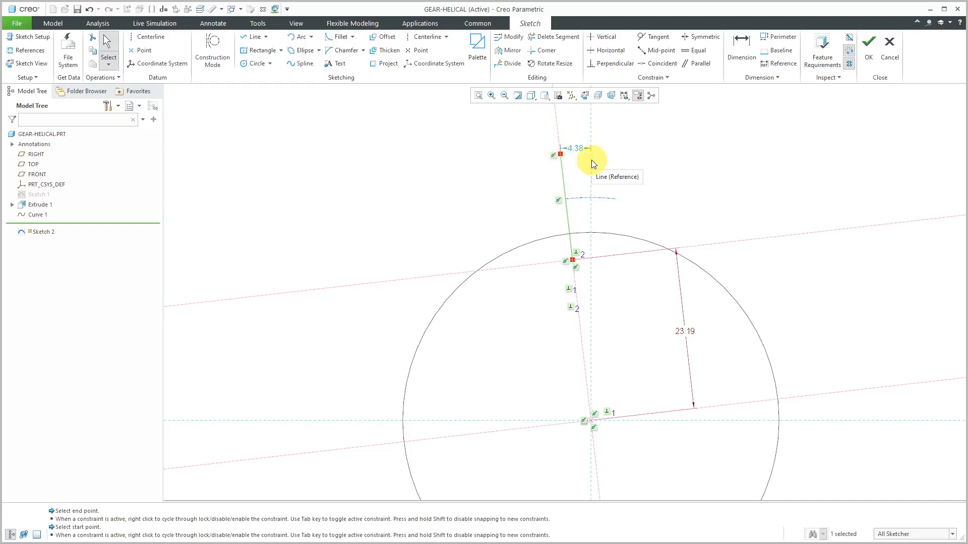
left_click(744, 47)
left_click(568, 211)
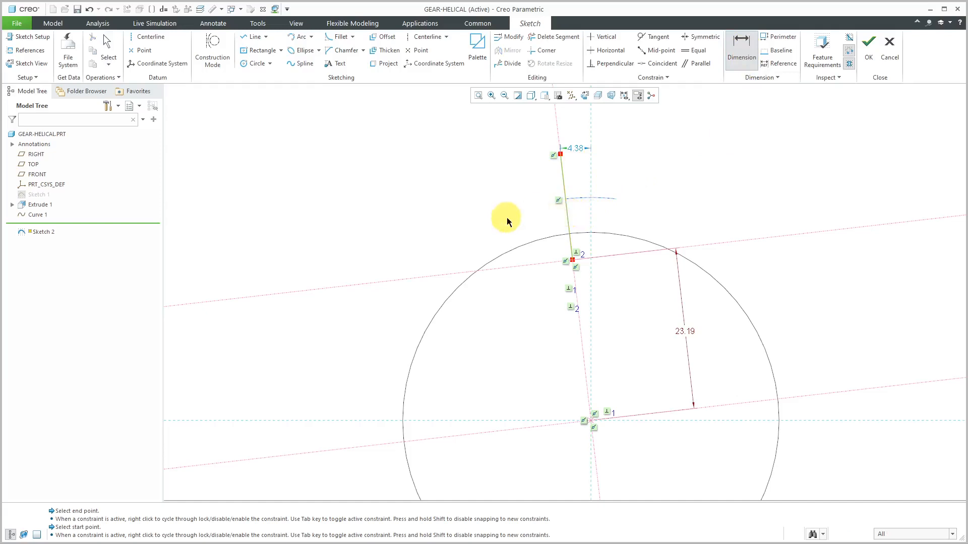
middle_click(537, 215)
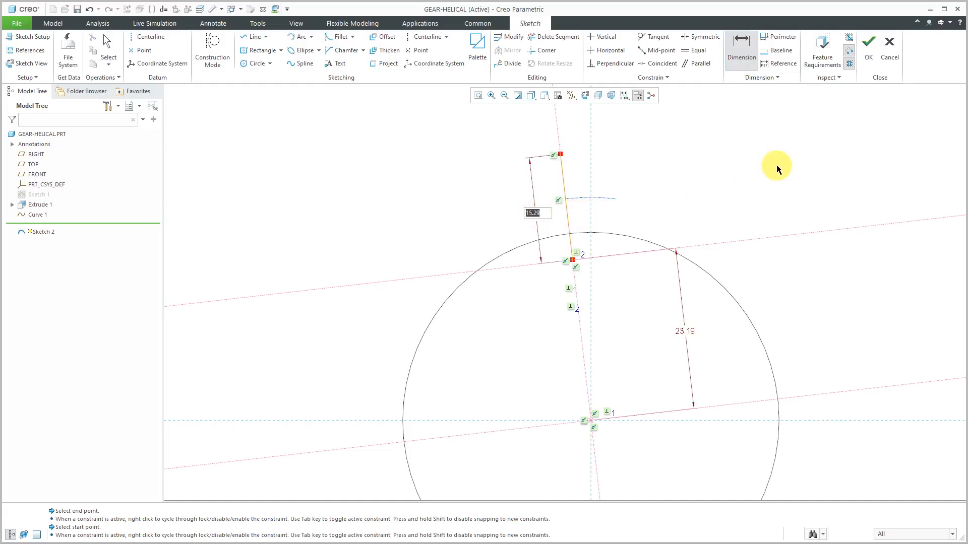
key("Return")
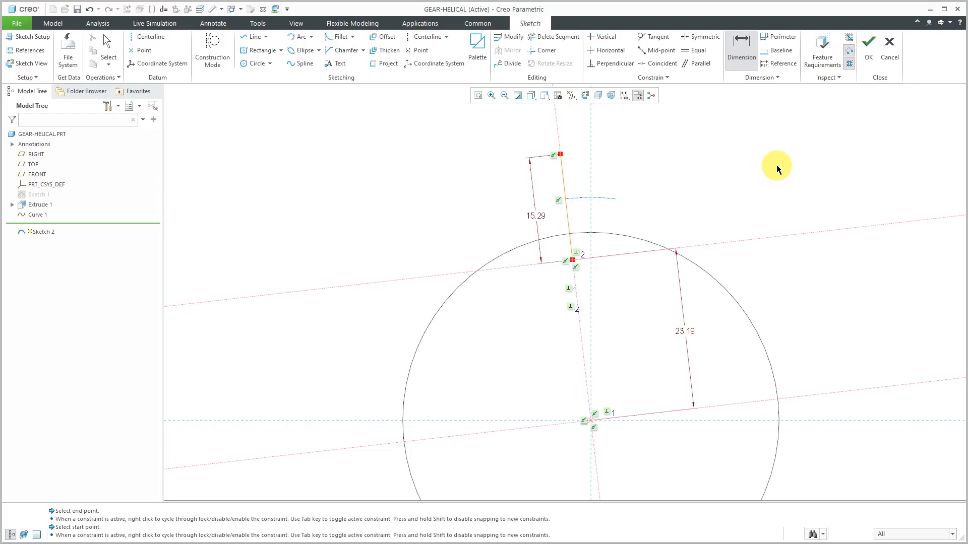
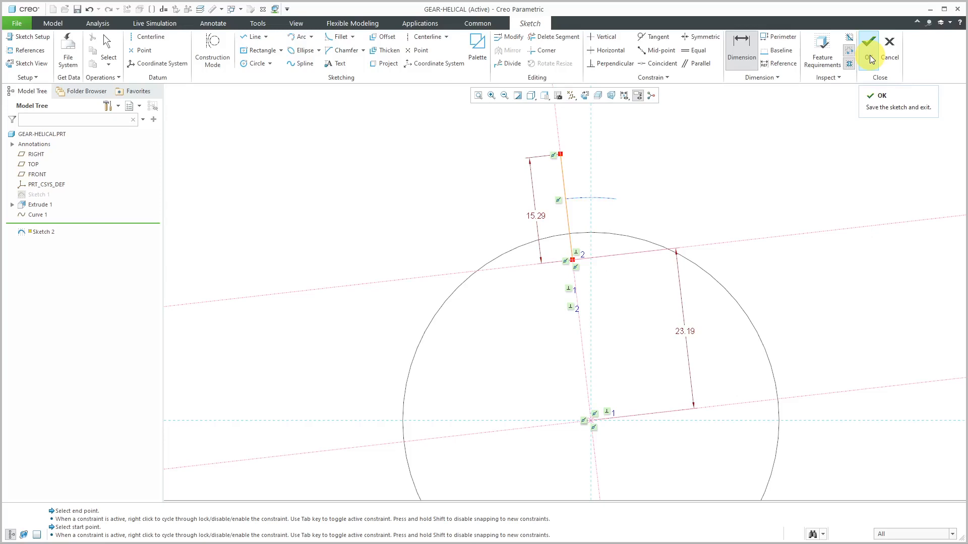
Finish and save the tooth sketch, returning to the part model
left_click(871, 59)
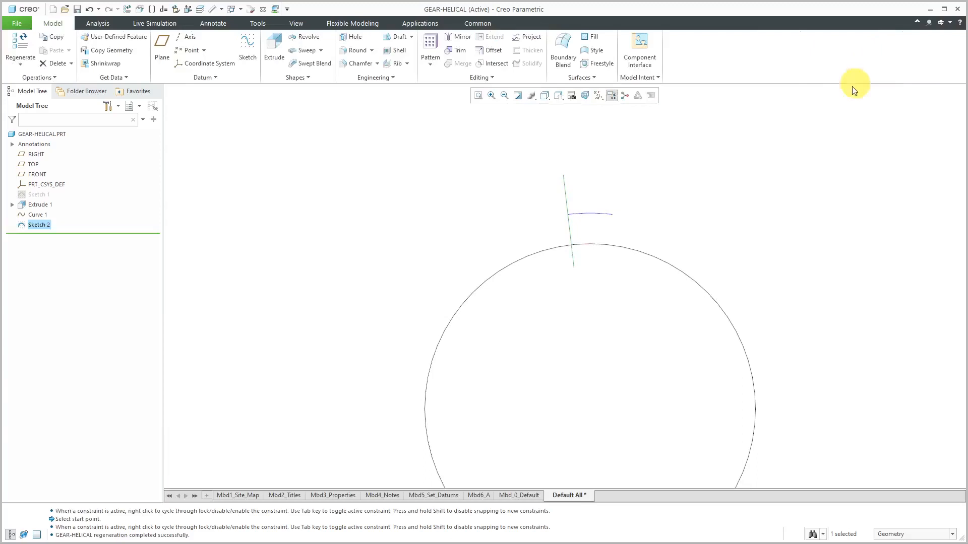
left_click(431, 199)
middle_click_drag(590, 201, 577, 211)
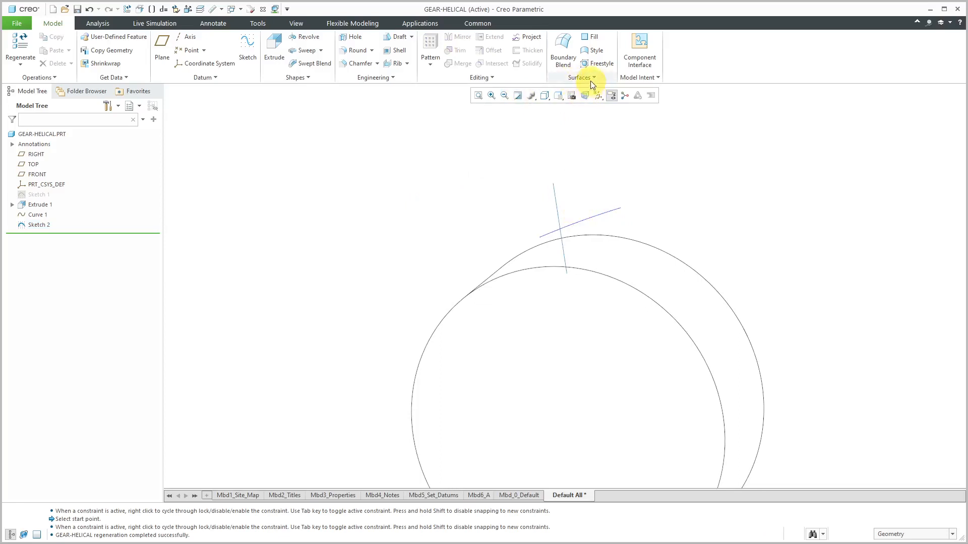
Open the part's relations and display the dimension symbols of the tooth sketch in the model
left_click(653, 78)
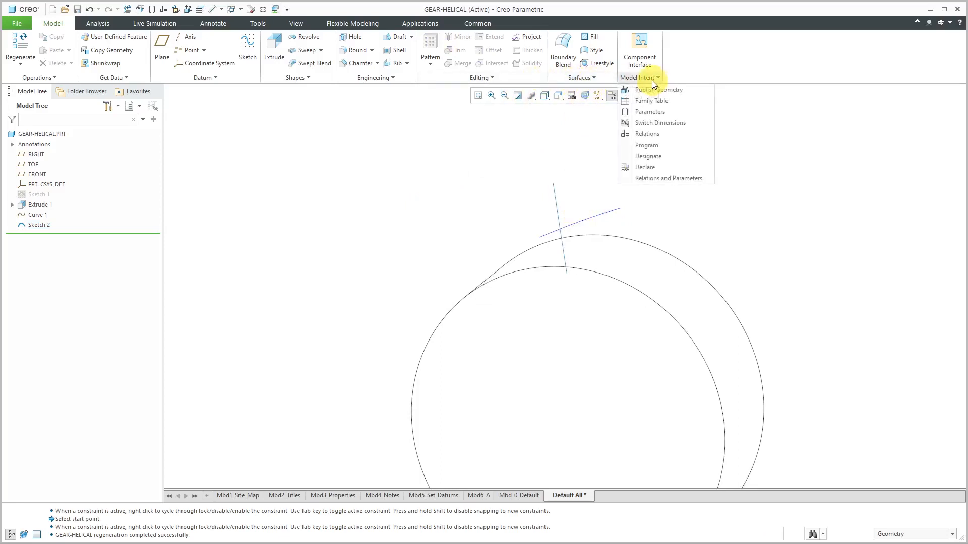
left_click(662, 133)
left_click_drag(500, 34, 243, 40)
left_click(587, 188)
Add the relation d4 = RADIAL_TOOTH_POSITION after the angle relations, leaving a blank line before it
scroll(329, 238, "down", 1)
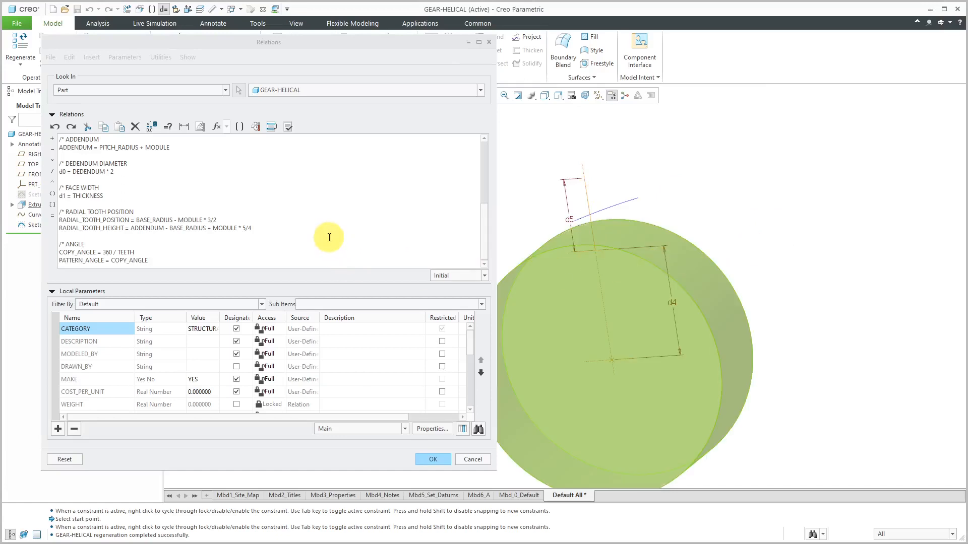
left_click(231, 261)
key("Return")
key("Return")
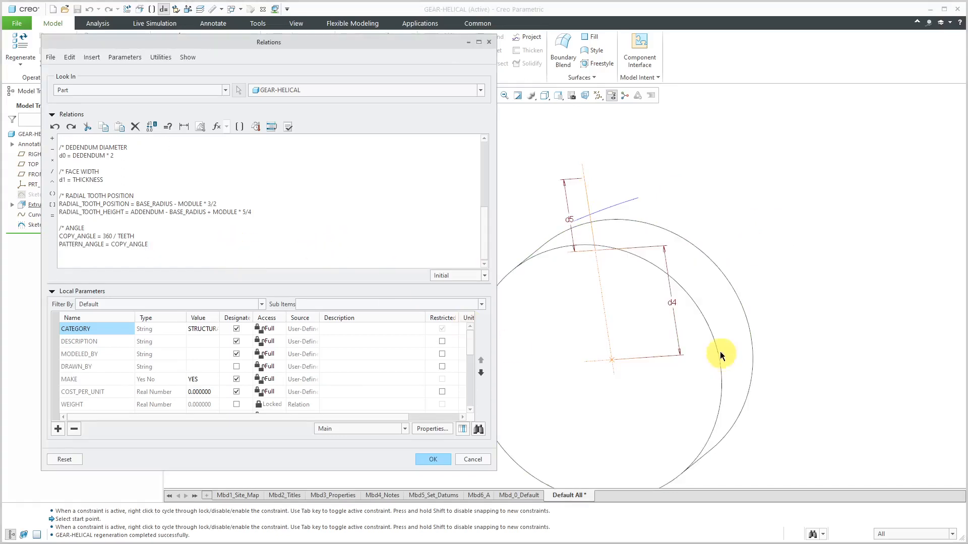
left_click(674, 305)
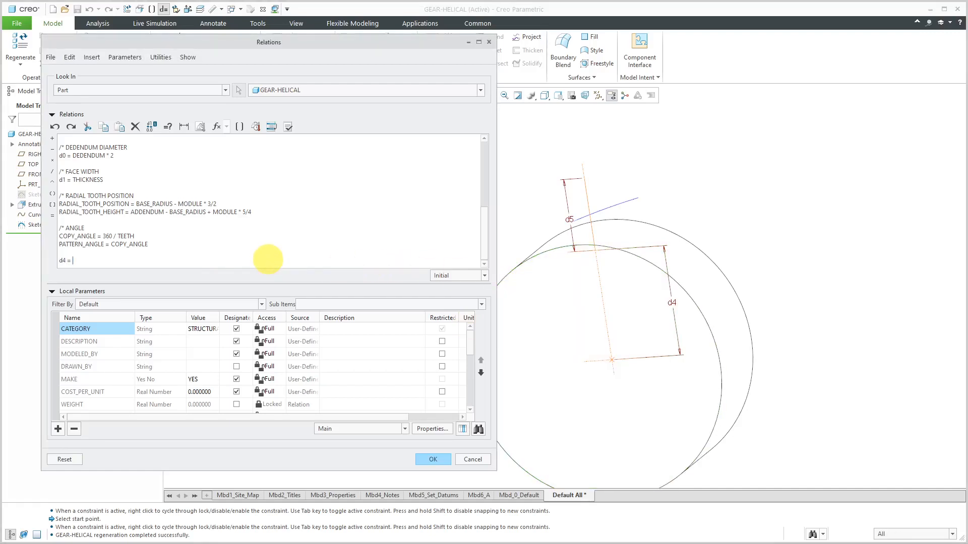
left_click(238, 126)
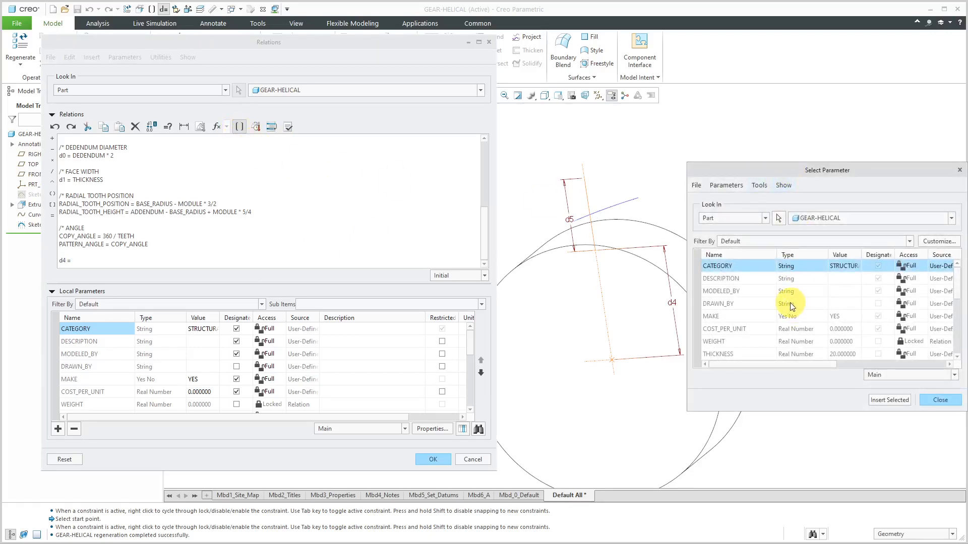
scroll(790, 303, "down", 5)
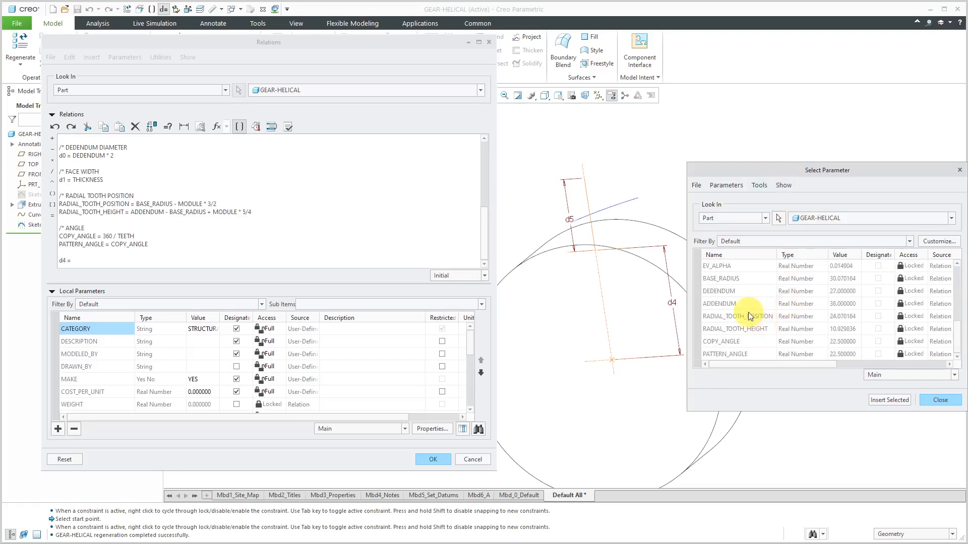
left_click(748, 316)
left_click(881, 401)
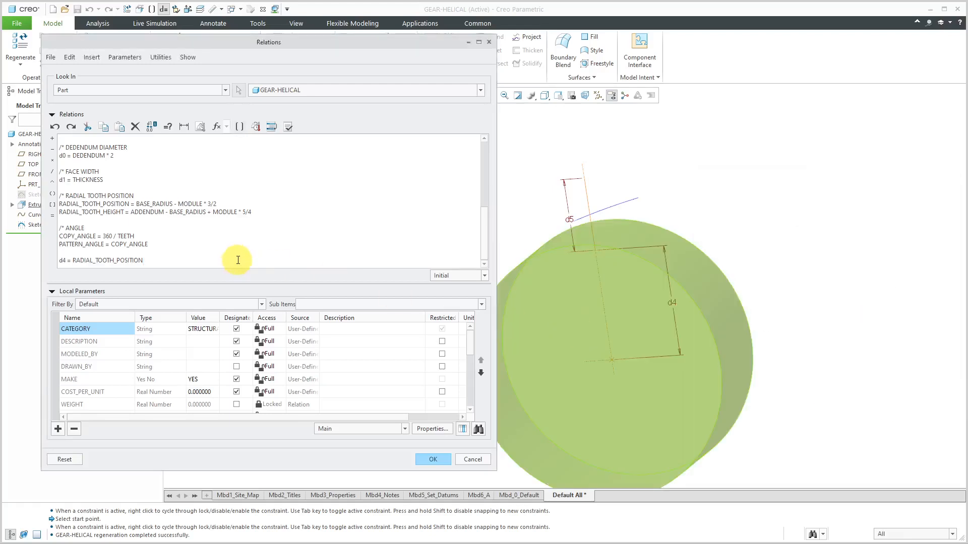
Add the relation d5 = RADIAL_TOOTH_HEIGHT on the line below the d4 relation
key("Return")
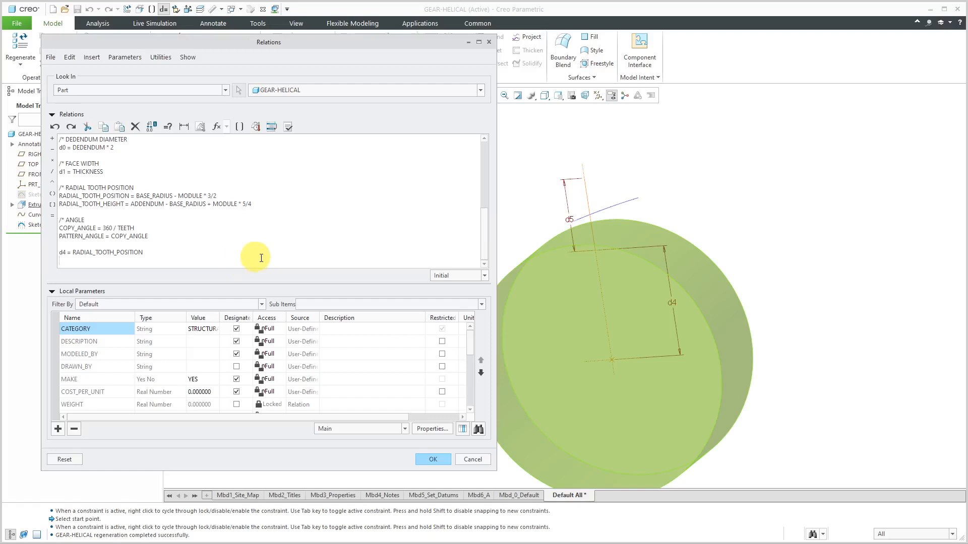
left_click(571, 222)
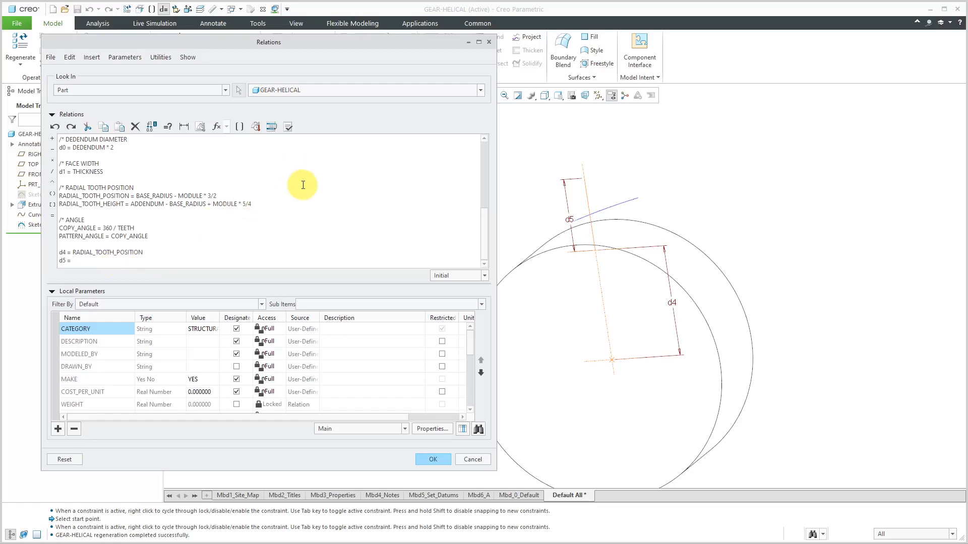
left_click(239, 127)
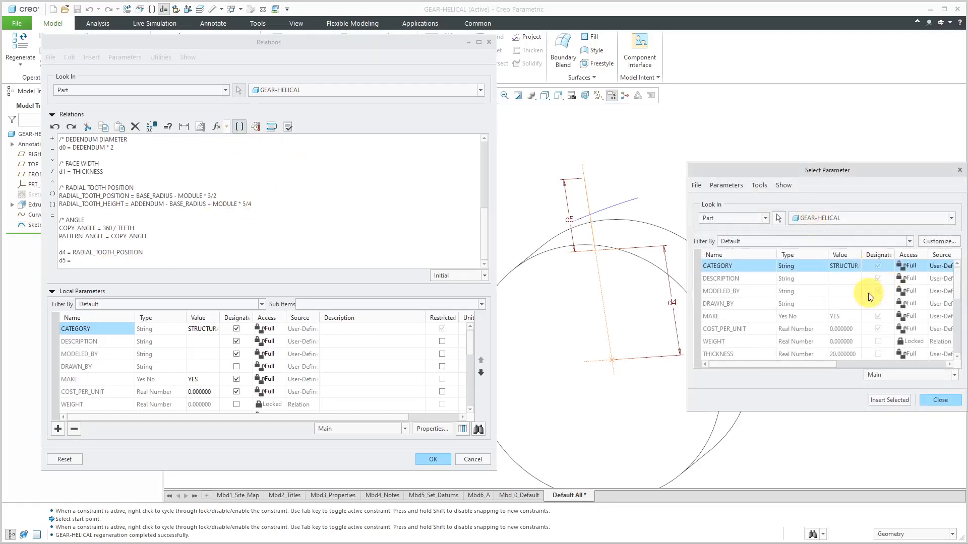
scroll(807, 317, "down", 5)
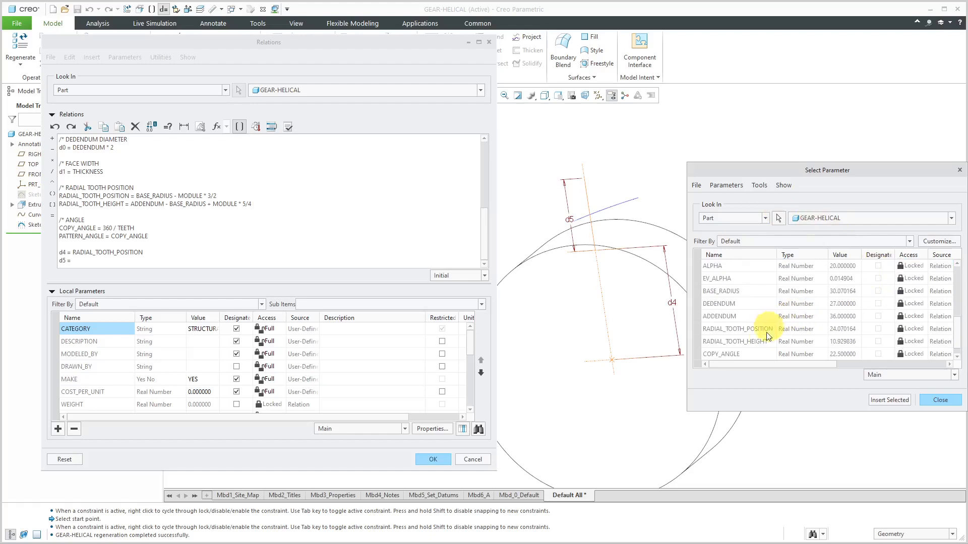
left_click(761, 342)
left_click(889, 400)
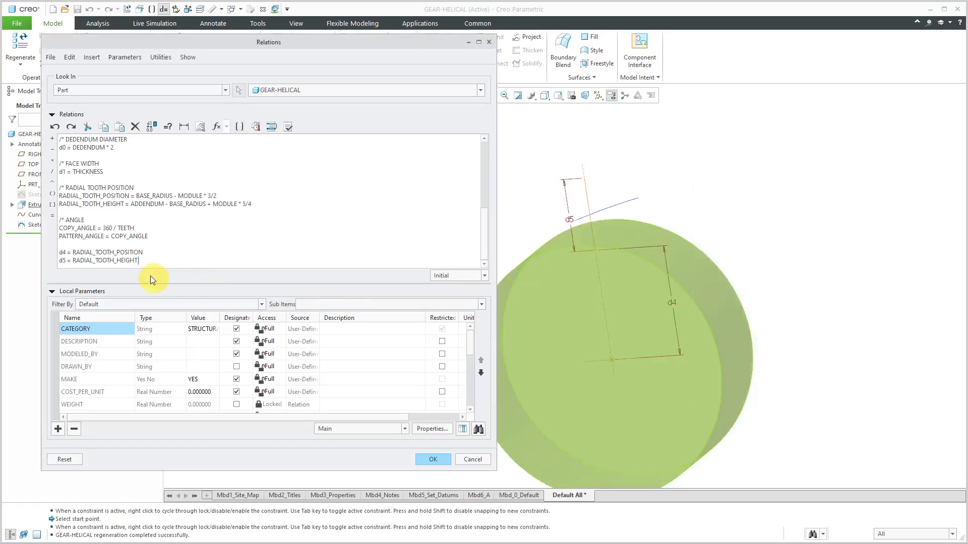
Insert the comment "/* TOOTH DIMENSIONS" above the d4 and d5 relations
left_click(318, 244)
key("Return")
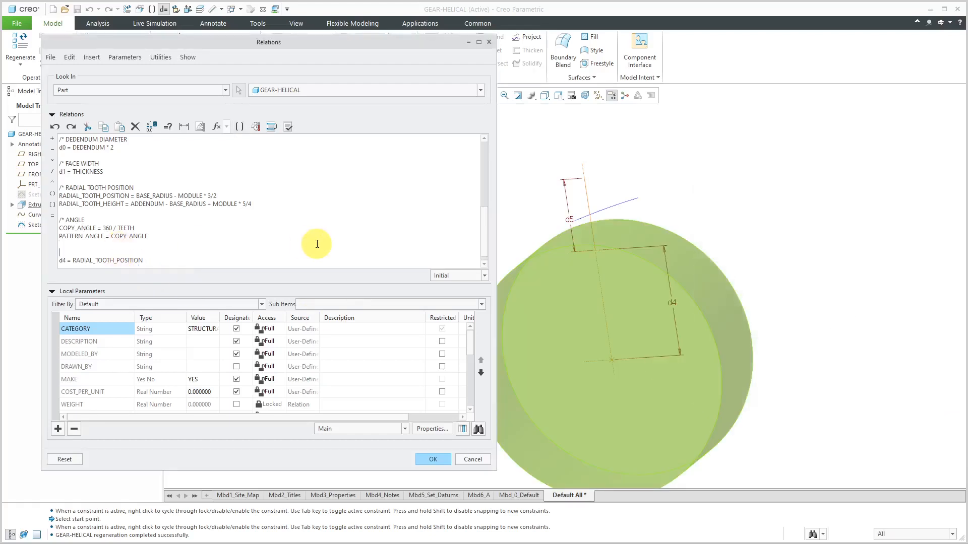
type("/* TOOTH DIMENSI")
scroll(295, 237, "down", 1)
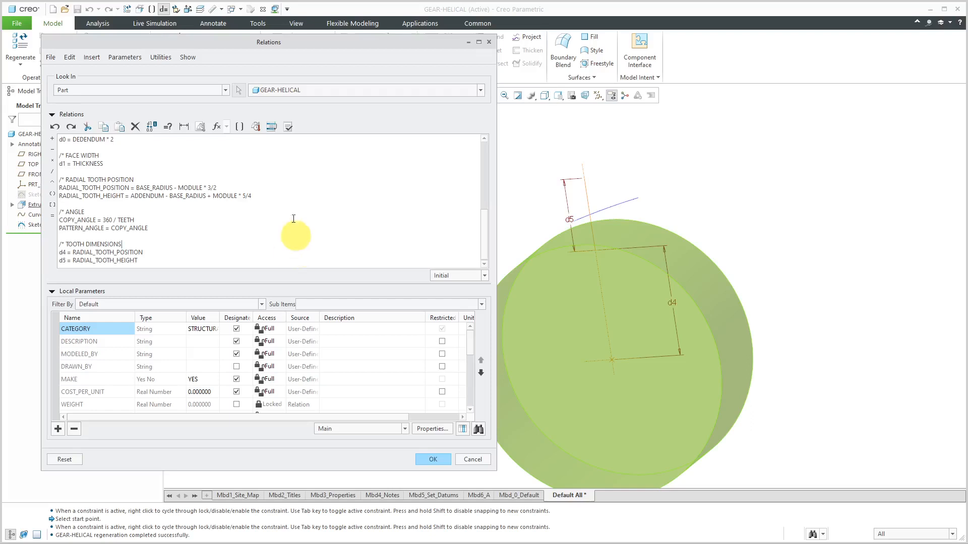
Verify the relations, accept them, and regenerate the model
left_click(287, 127)
left_click(532, 293)
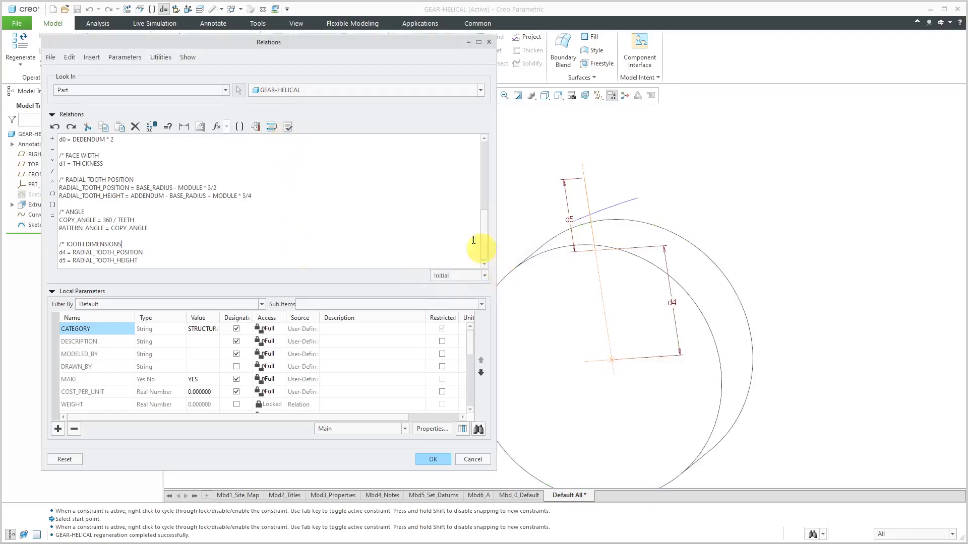
left_click(444, 460)
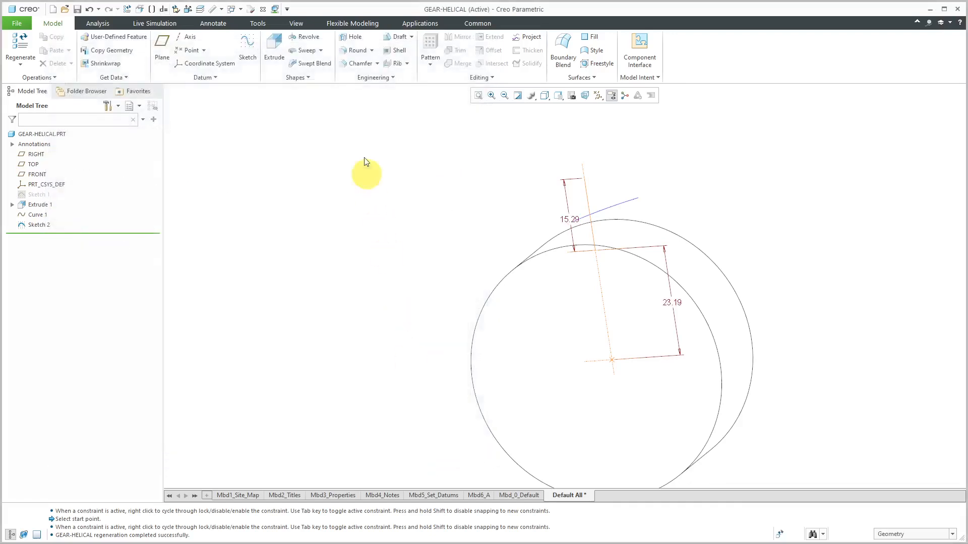
left_click(26, 44)
Change the model display style to Wireframe after trying Hidden Line
scroll(605, 332, "up", 3)
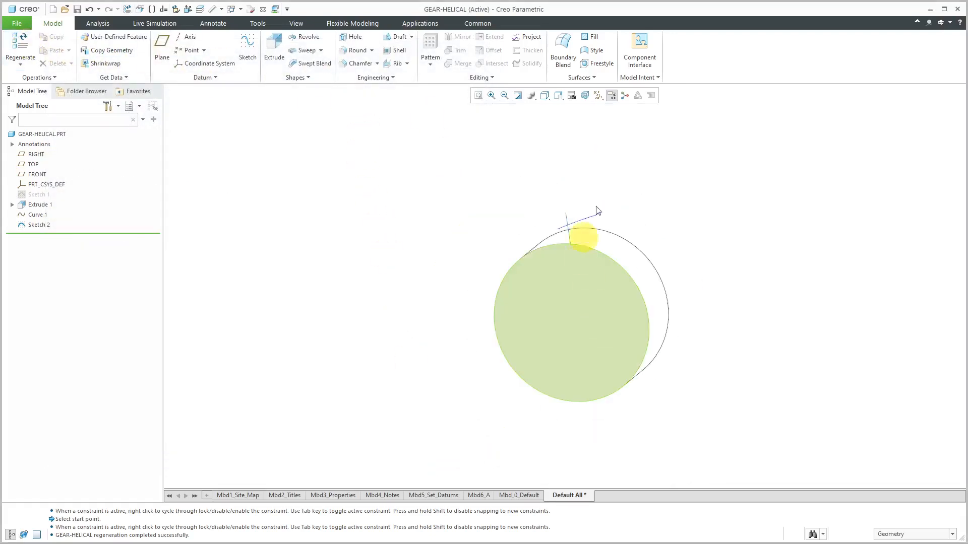
left_click(545, 95)
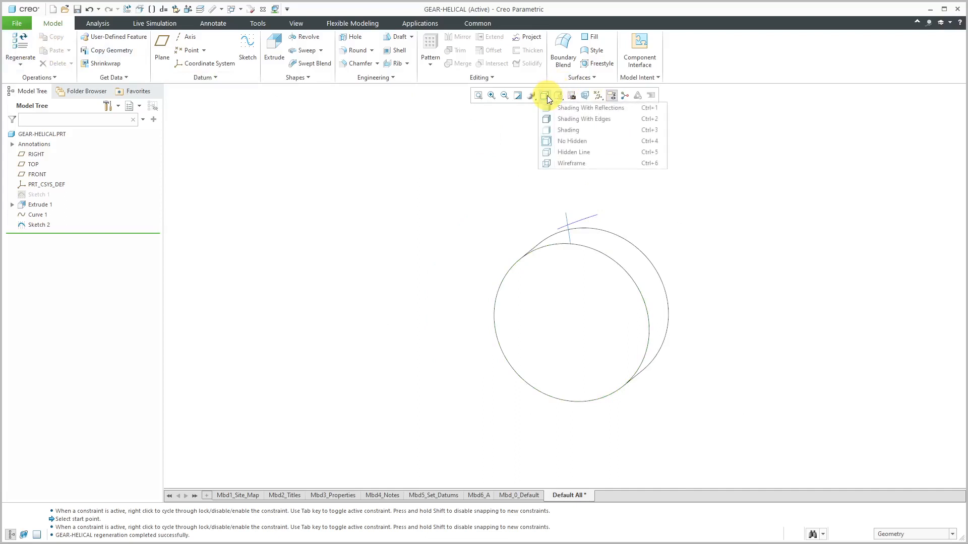
left_click(577, 151)
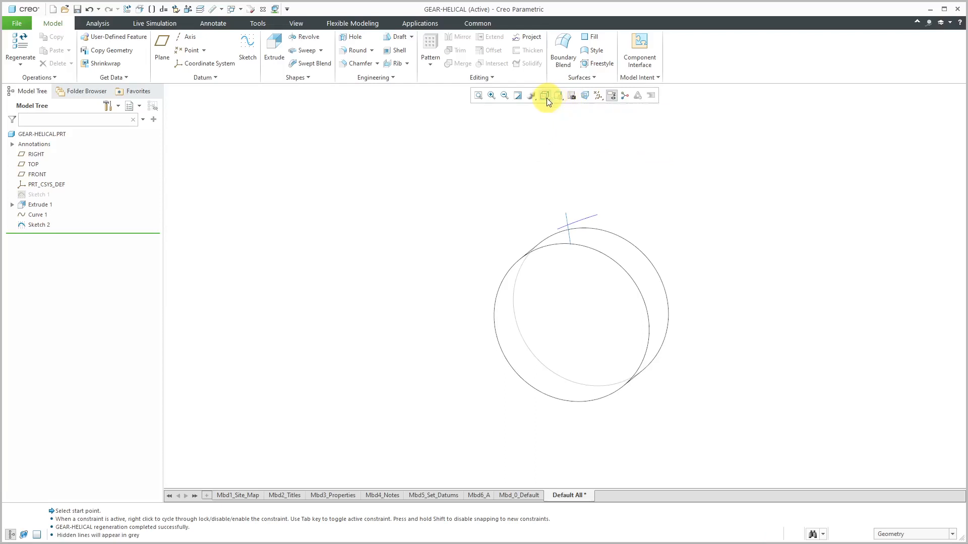
left_click(544, 96)
left_click(566, 162)
Display the dimensions of the tooth sketch to check the values driven by the relations
middle_click_drag(594, 206, 623, 170)
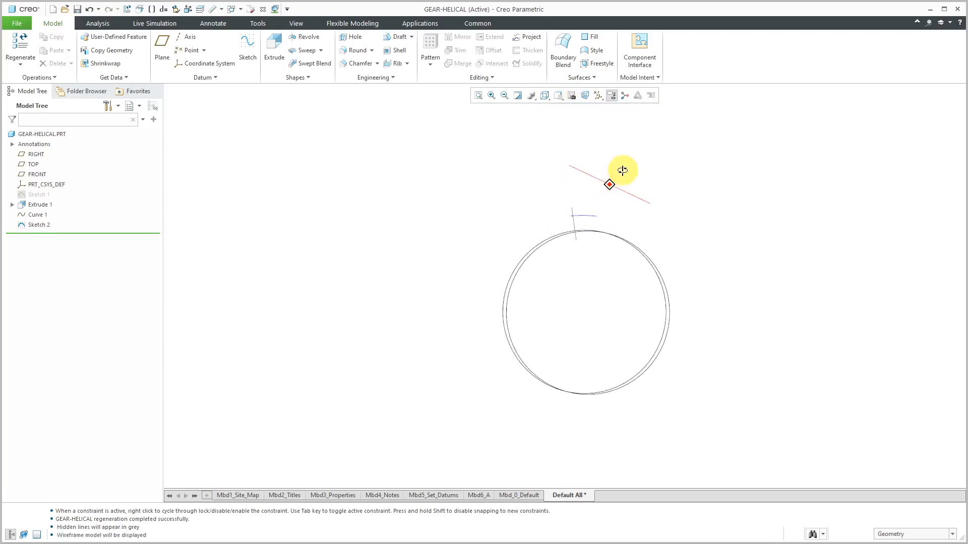
scroll(580, 218, "up", 3)
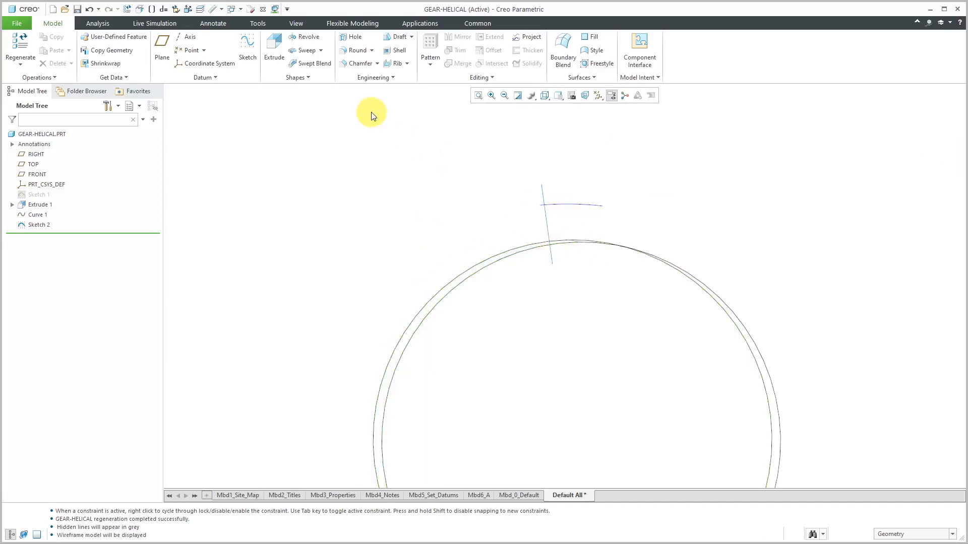
left_click(264, 23)
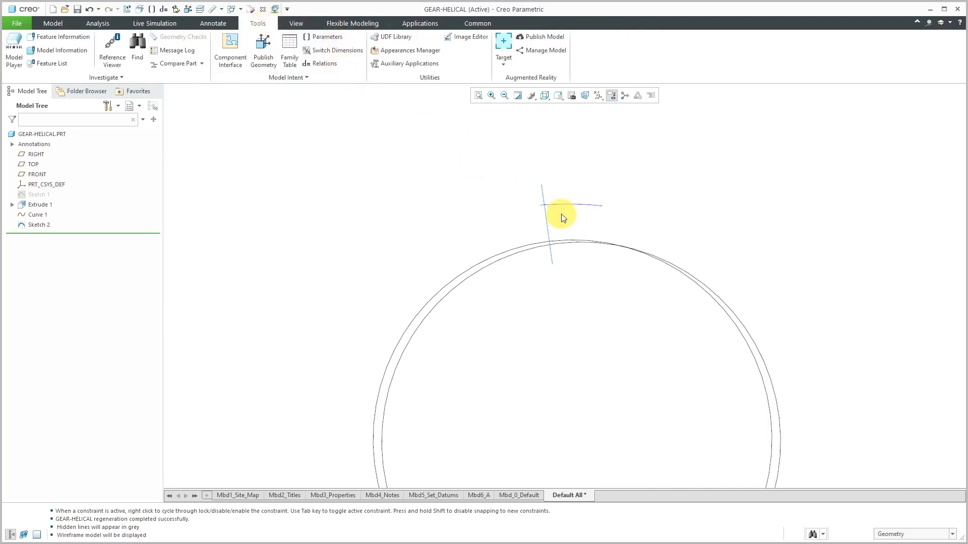
left_click(547, 225)
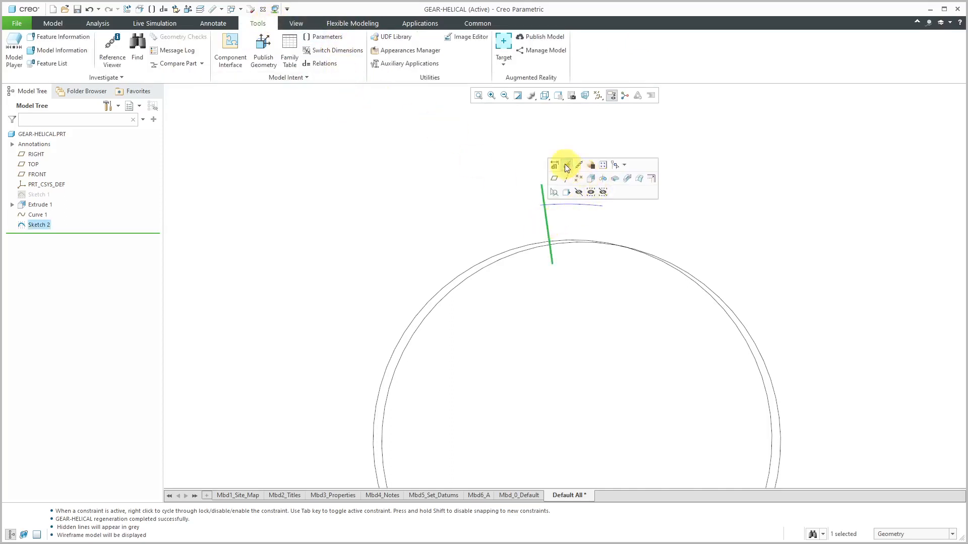
left_click(554, 166)
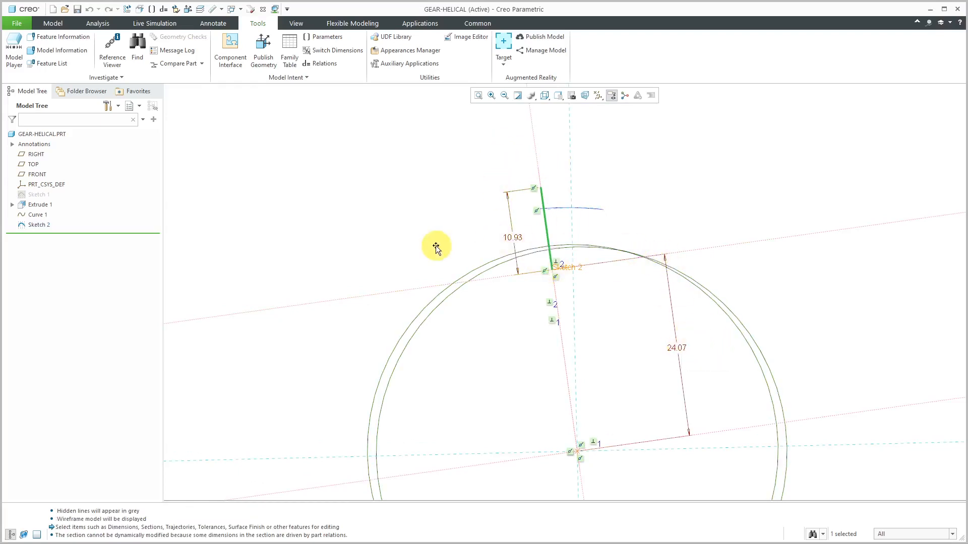
scroll(643, 164, "down", 1)
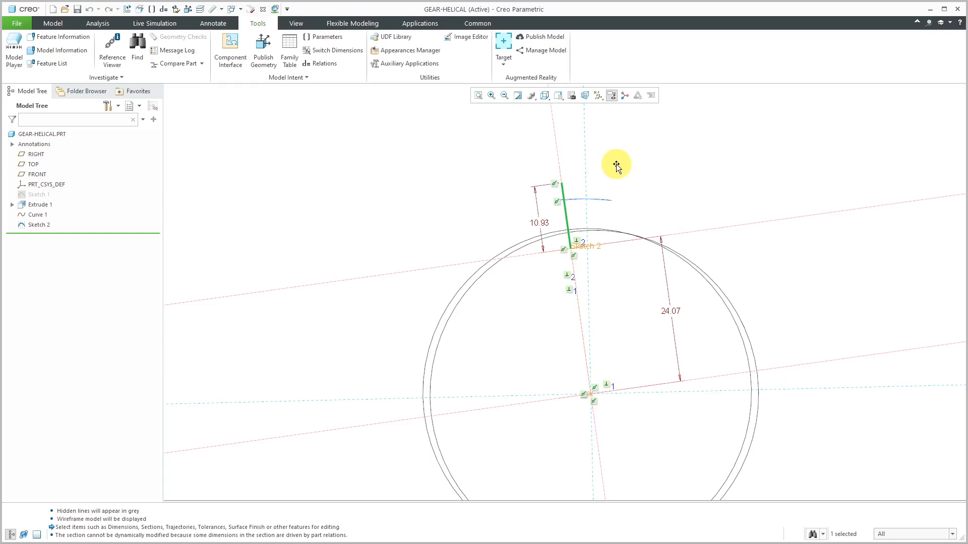
mouse_move(615, 166)
middle_mouse_down()
mouse_move(597, 177)
mouse_move(608, 180)
middle_mouse_up()
double_click(663, 149)
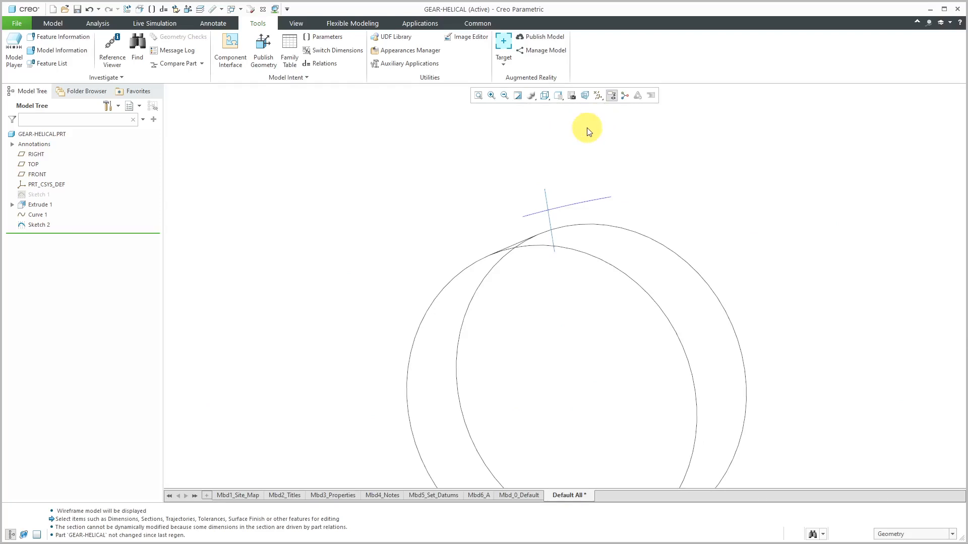
Start a surface Sweep that allows the section to change, with the sketched tooth line as its origin trajectory
left_click(56, 21)
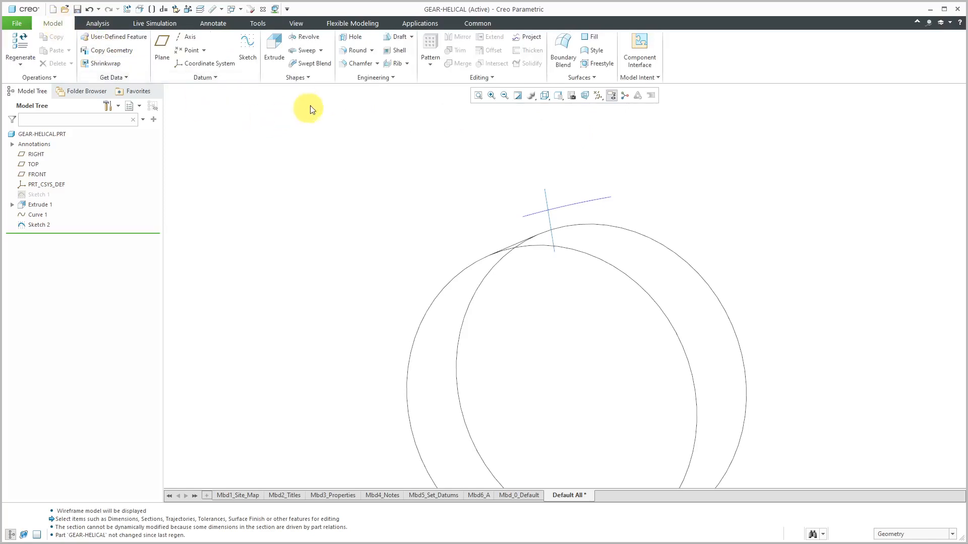
left_click(306, 50)
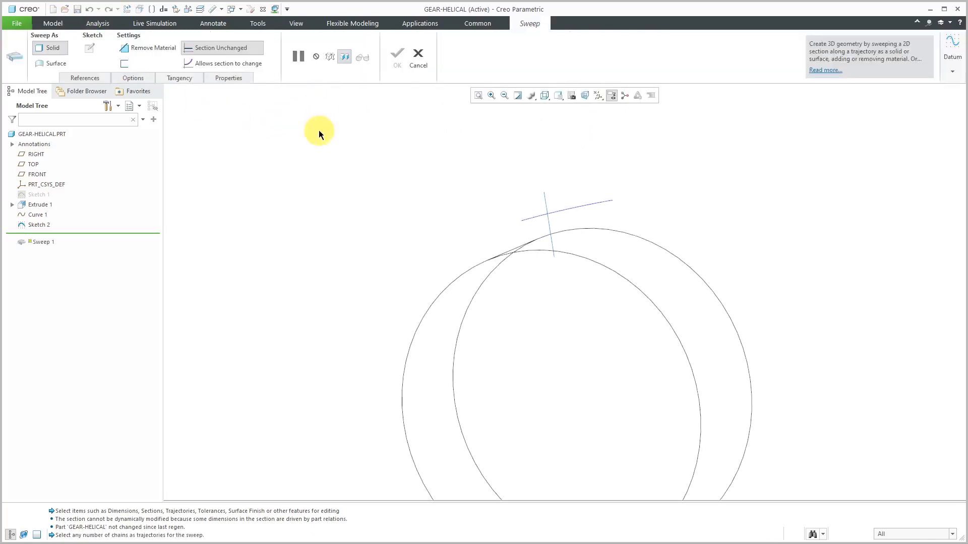
left_click(230, 67)
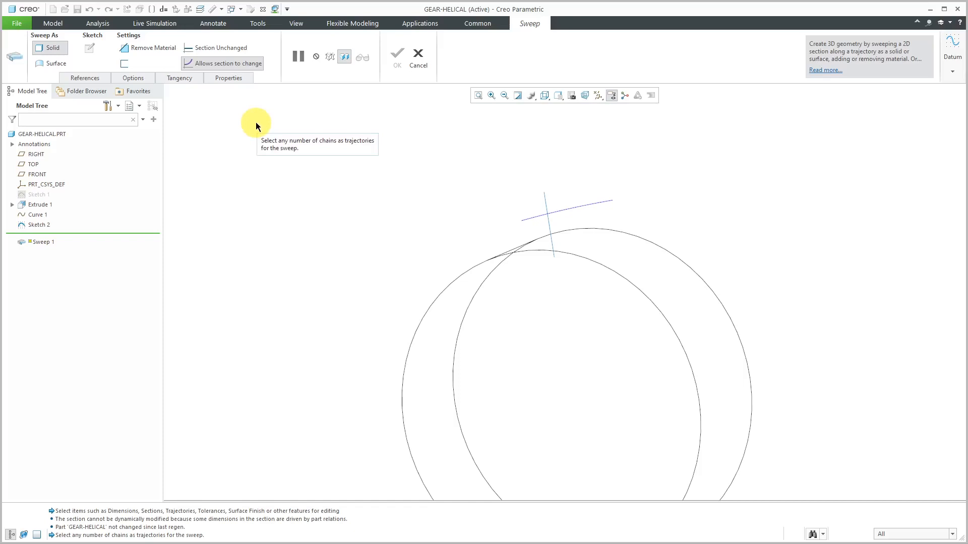
left_click(56, 64)
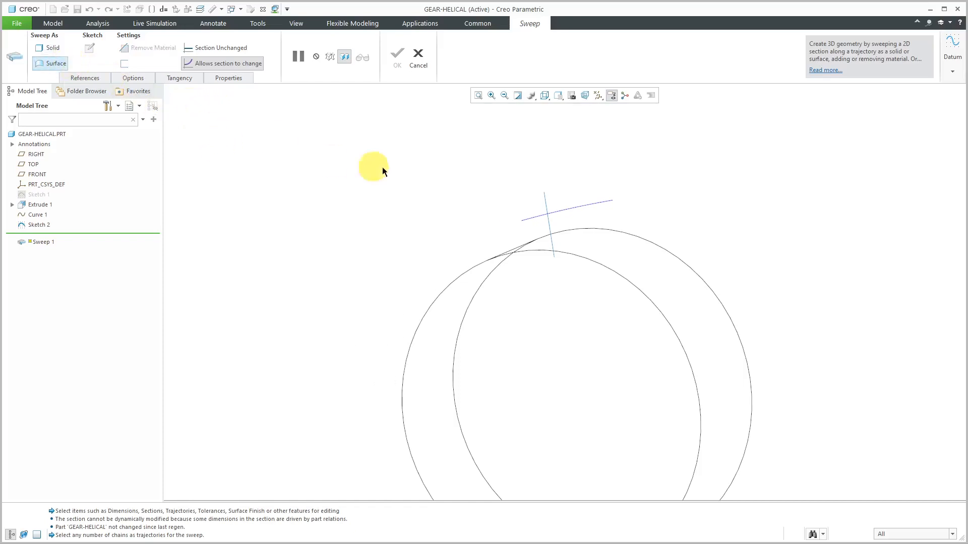
left_click(551, 230)
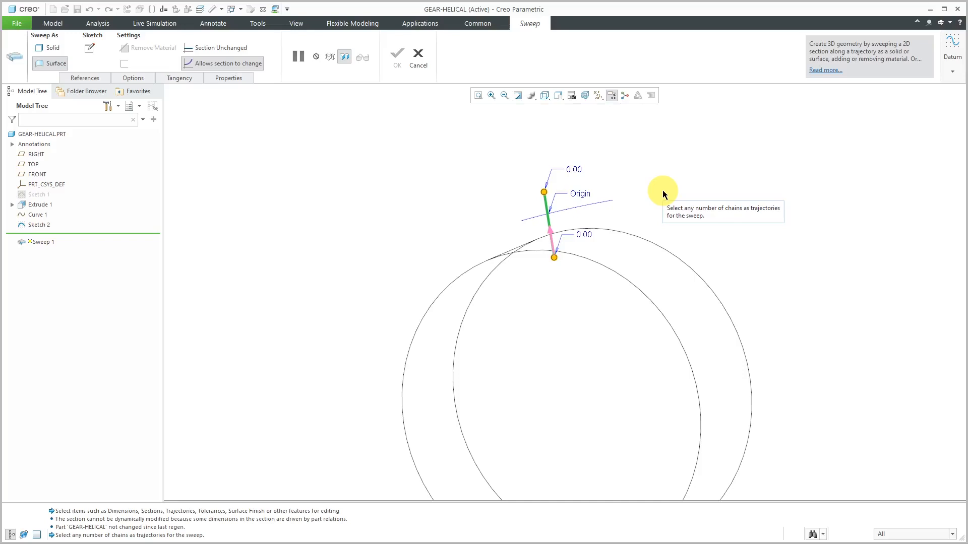
Set the sweep's section plane control to Normal To Projection with the FRONT datum plane as direction reference
left_click(87, 78)
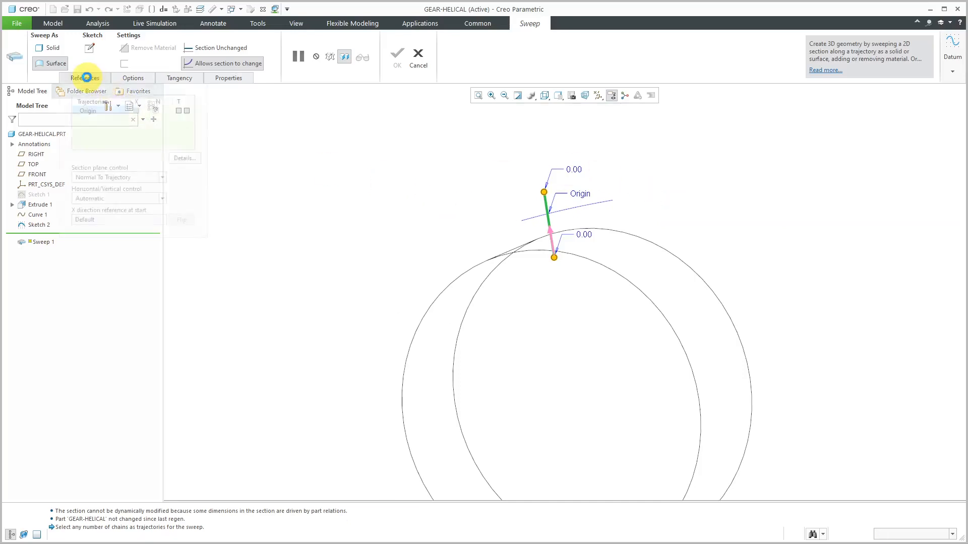
left_click(164, 178)
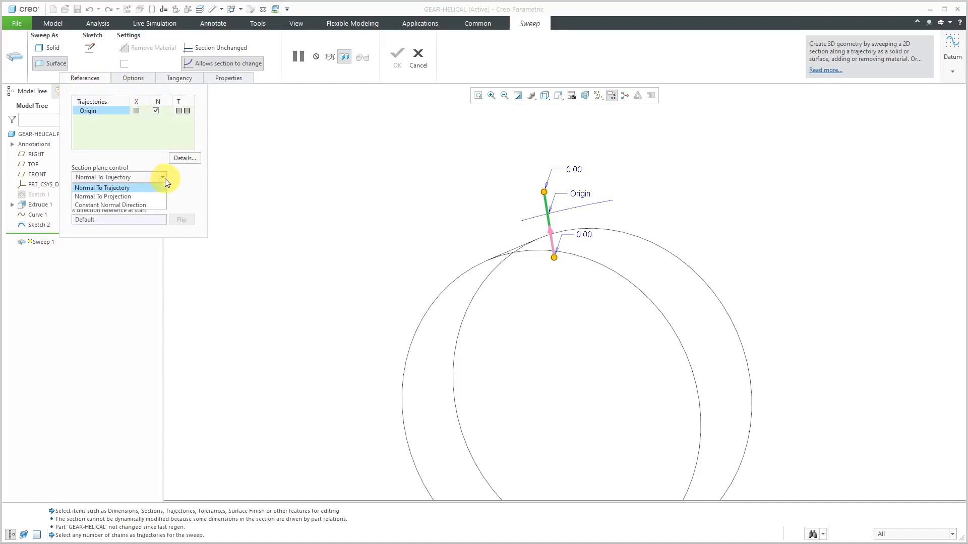
left_click(147, 198)
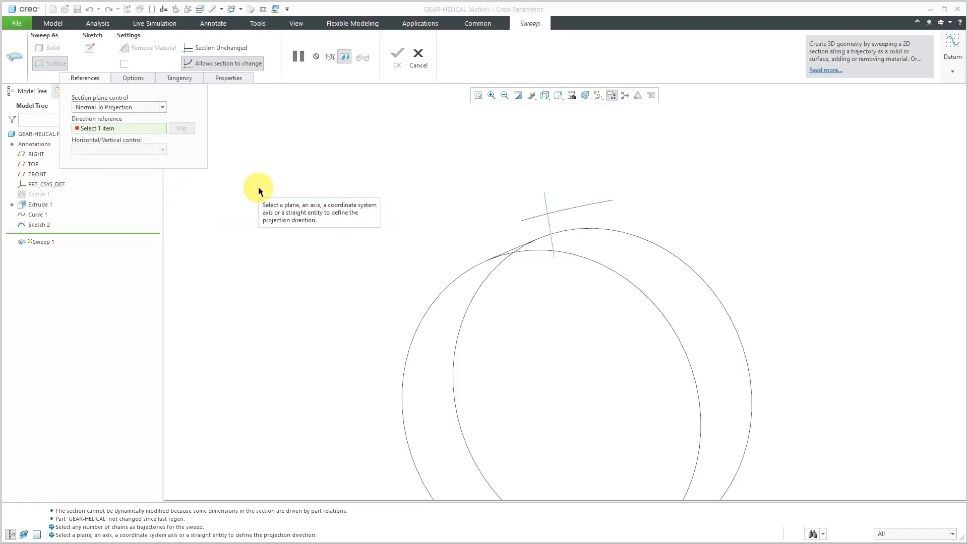
left_click(40, 178)
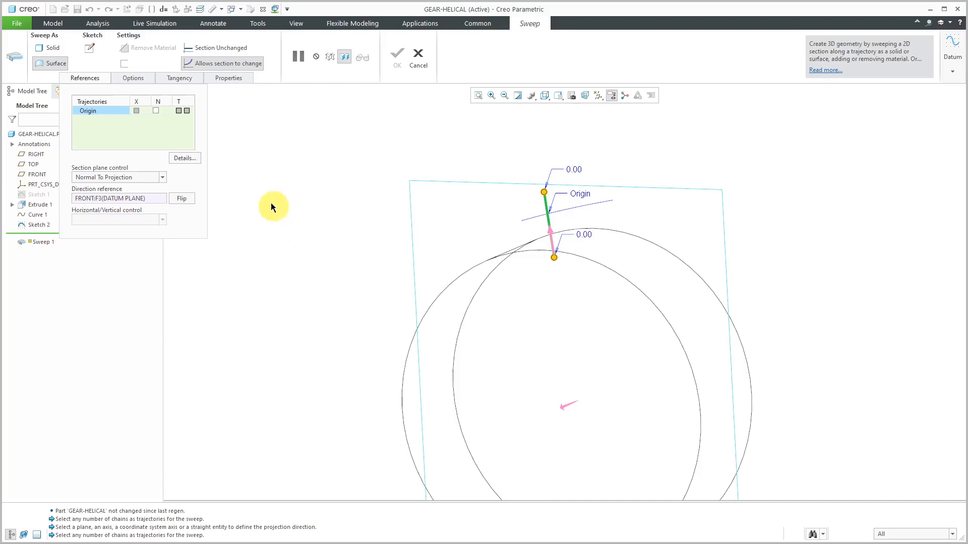
Open the sweep section sketch facing the screen and add the gear blank's upper edge as a sketch reference
left_click(90, 48)
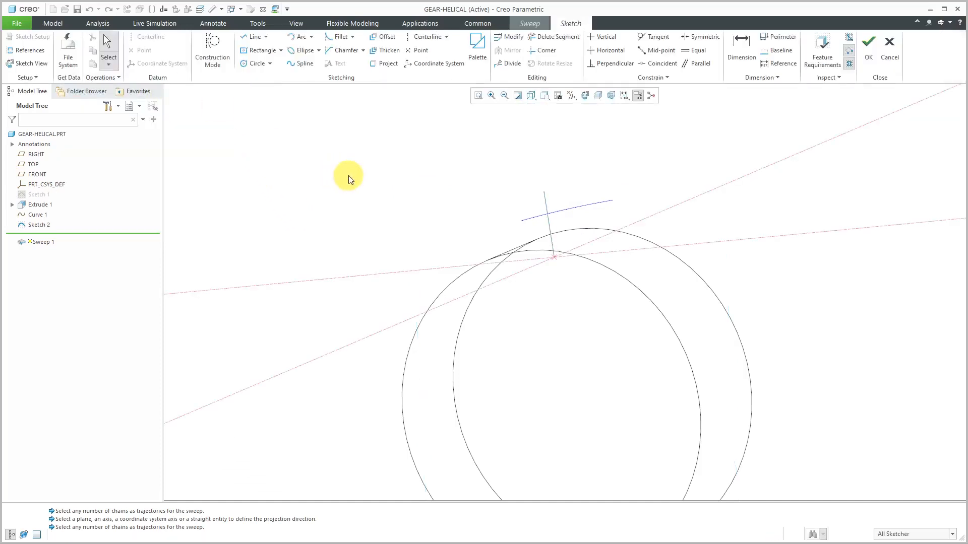
left_click(585, 95)
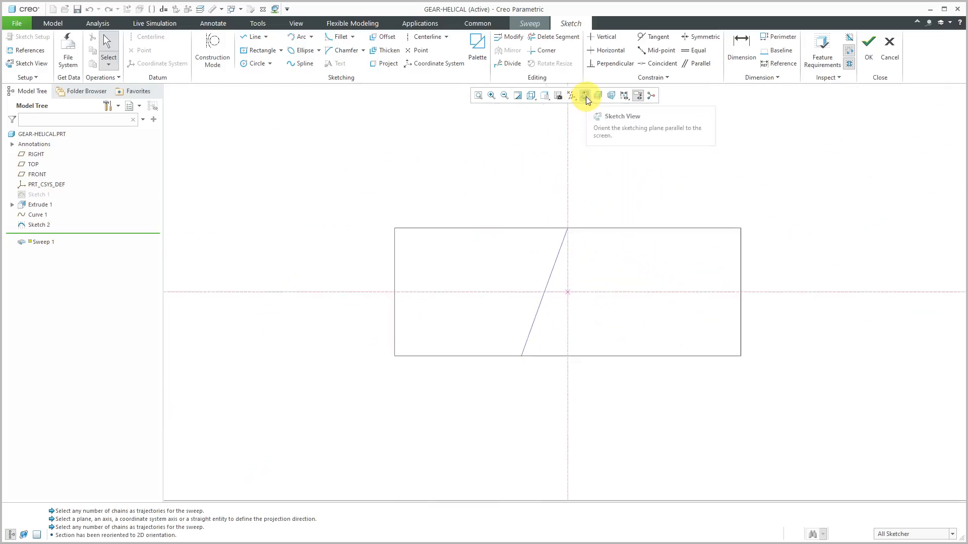
right_click(397, 141)
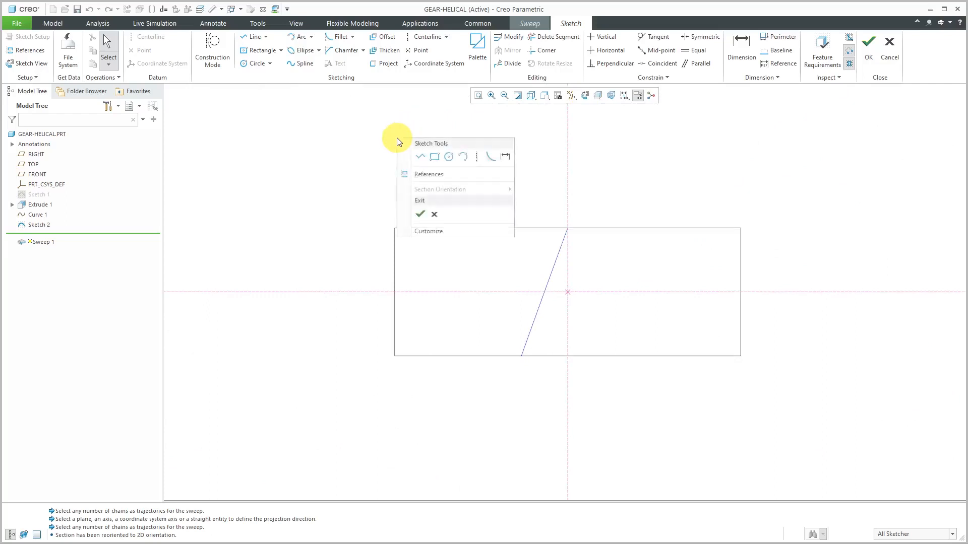
left_click(436, 174)
left_click(541, 229)
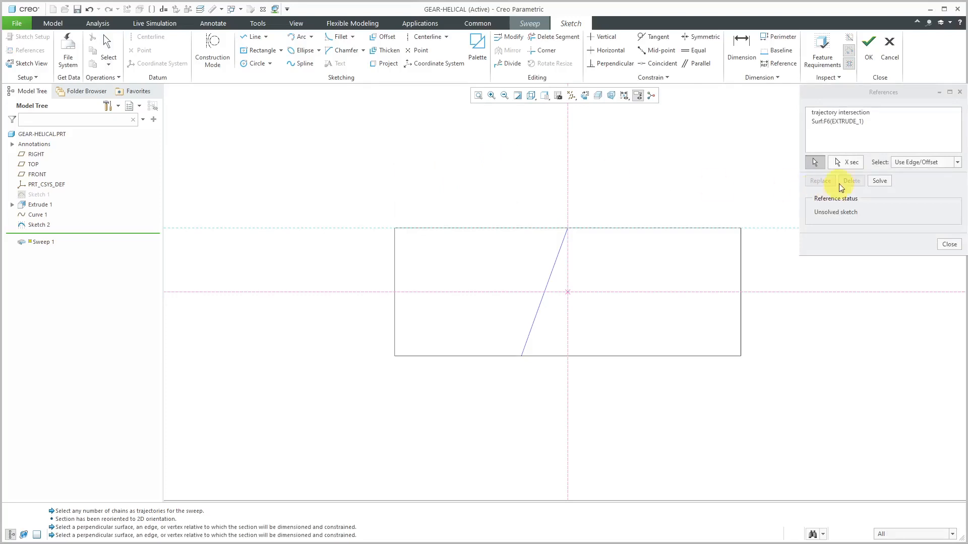
left_click(884, 182)
left_click(948, 251)
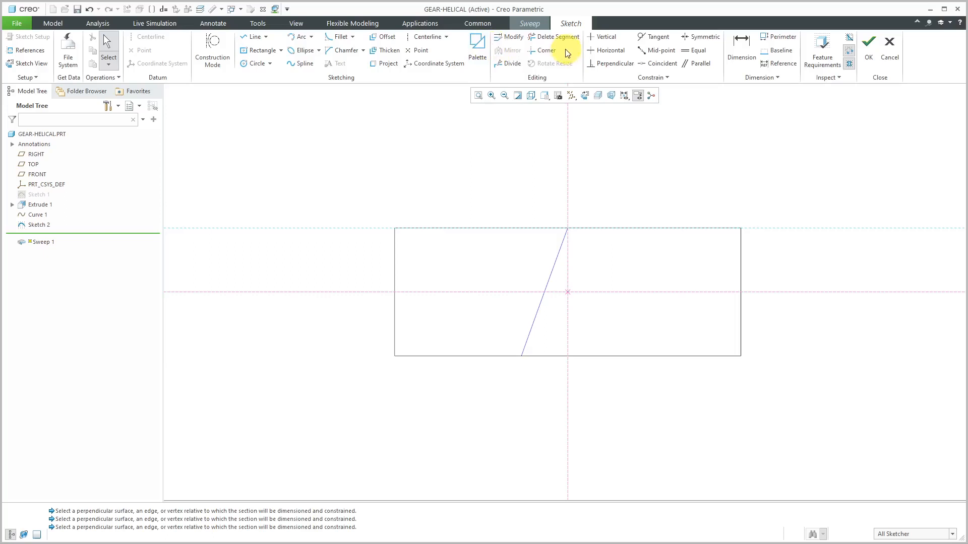
Draw a vertical centerline through the trajectory intersection point of the section sketch
left_click(428, 38)
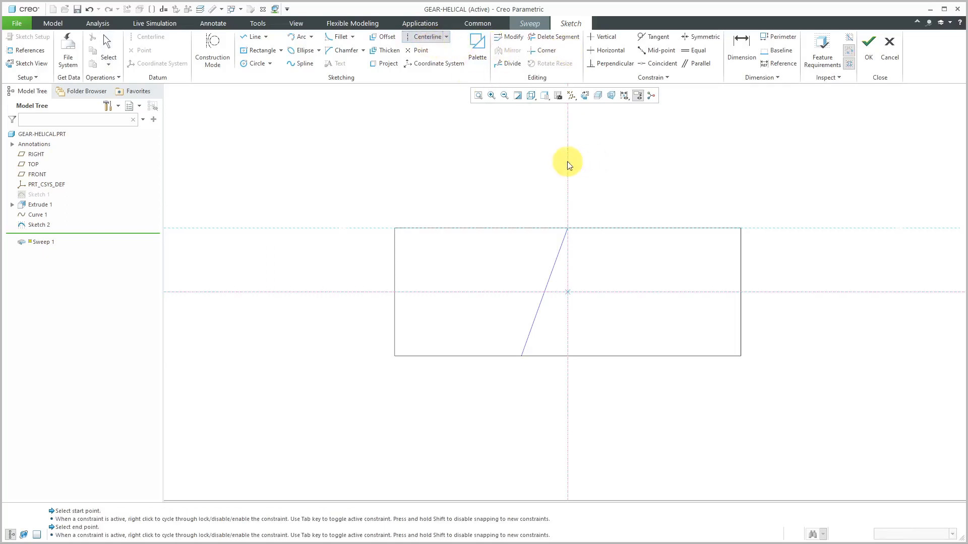
left_click(569, 251)
middle_click(623, 199)
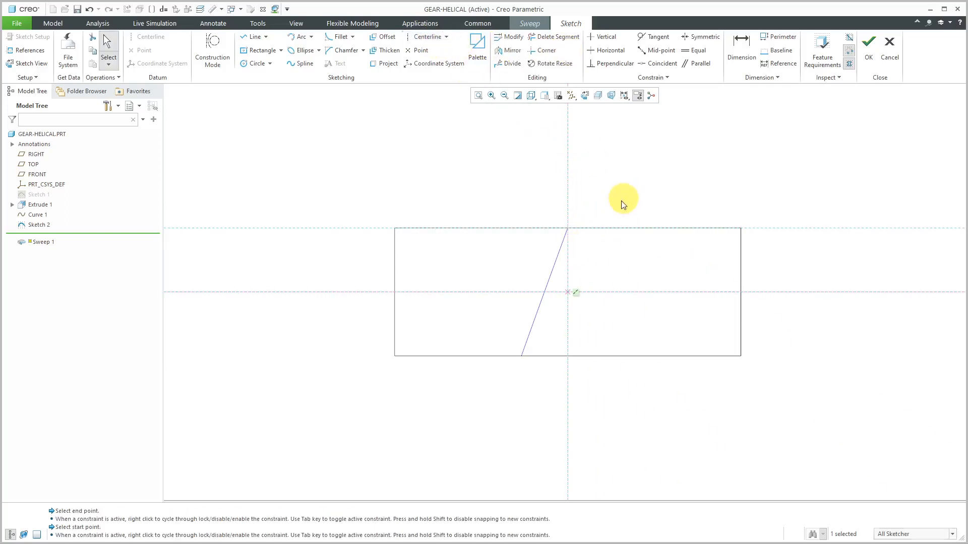
Sketch a horizontal line about 13 long on the upper edge reference, crossing the vertical centerline
left_click(254, 36)
left_click(522, 228)
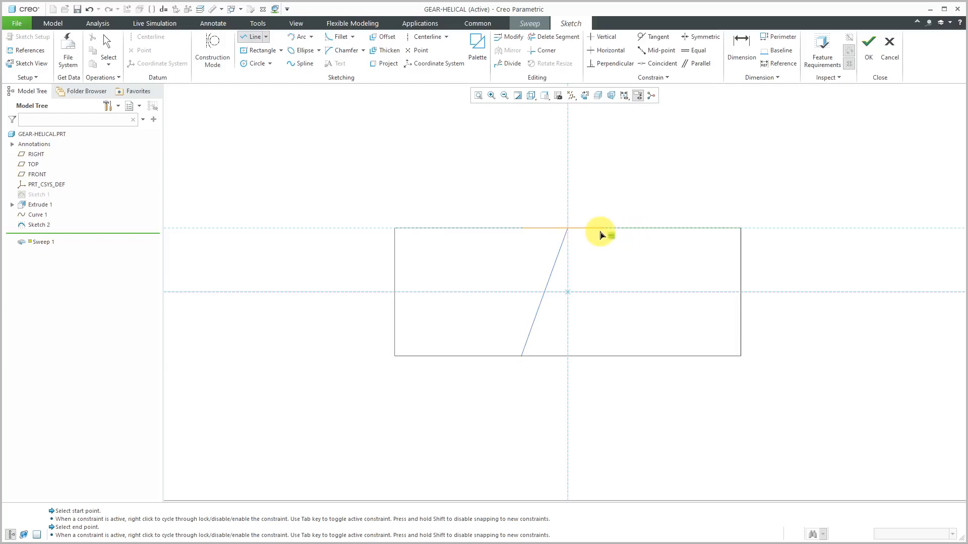
scroll(597, 233, "down", 4)
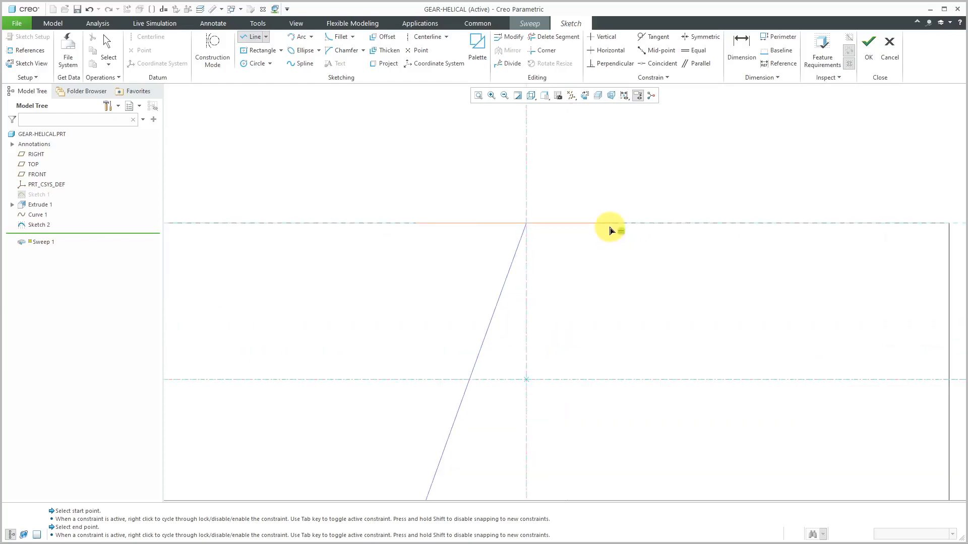
middle_click(616, 177)
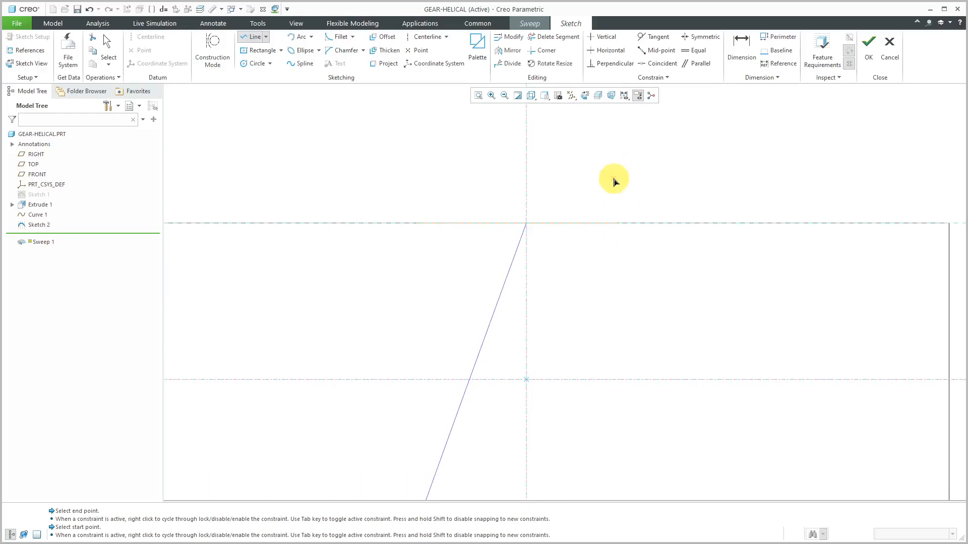
middle_click(614, 181)
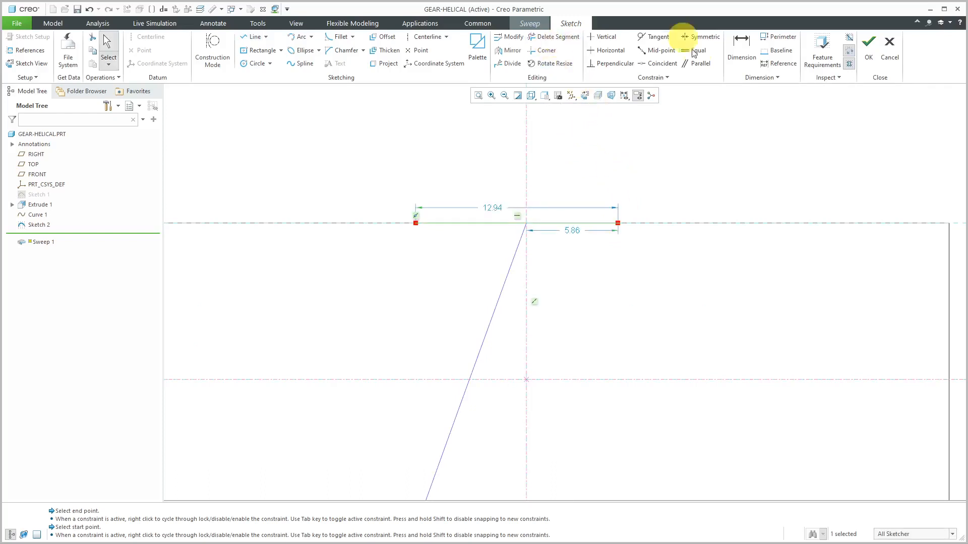
Make the line's two endpoints symmetric about the vertical centerline
left_click(706, 40)
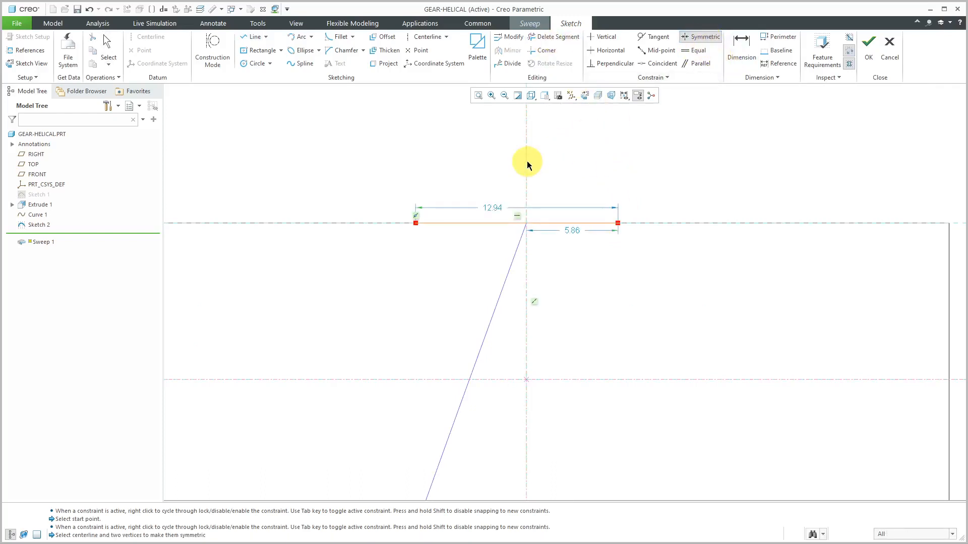
left_click(618, 223)
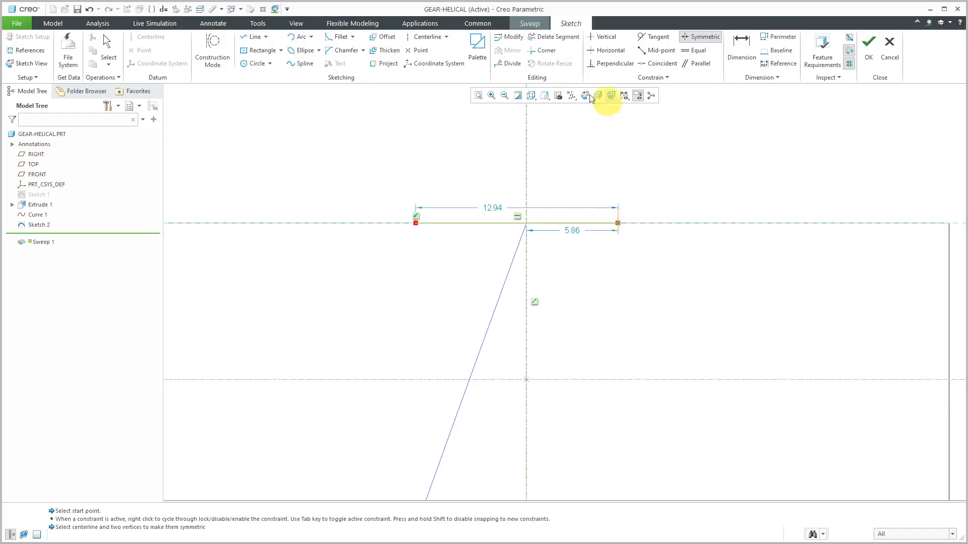
left_click(417, 223)
middle_click(557, 156)
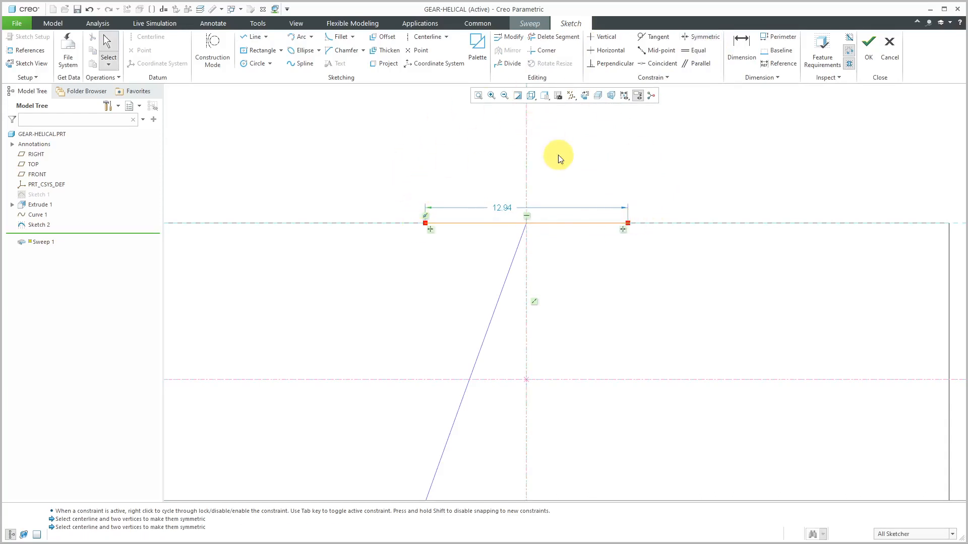
Add and verify the section relation RY = BASE_RADIUS - MODULE + TRAJPAR * ( ADDENDUM + MODULE / 8 - ( BASE_RADIUS - MODULE ) )
scroll(526, 172, "down", 2)
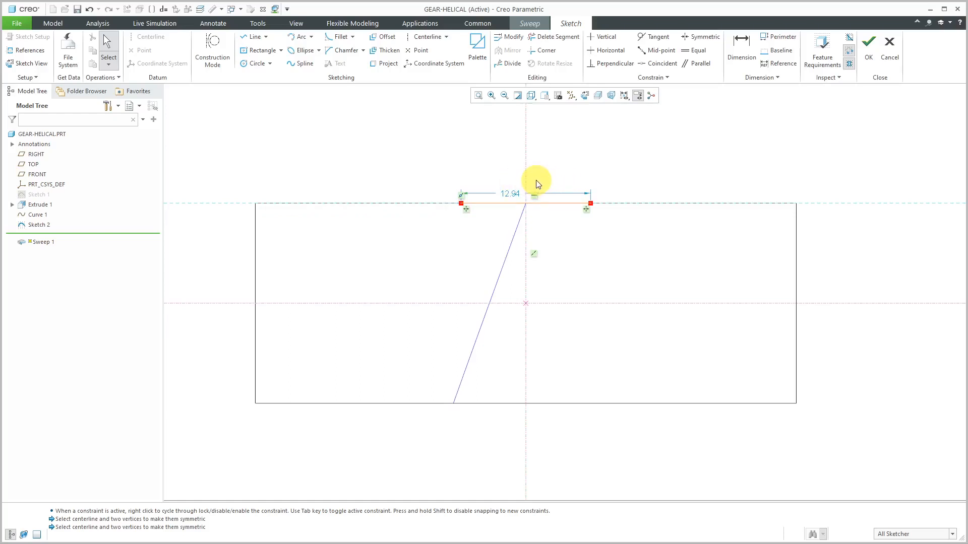
mouse_move(530, 201)
middle_mouse_down()
mouse_move(530, 188)
mouse_move(564, 161)
mouse_move(628, 160)
mouse_move(650, 205)
mouse_move(620, 214)
mouse_move(543, 271)
middle_mouse_up()
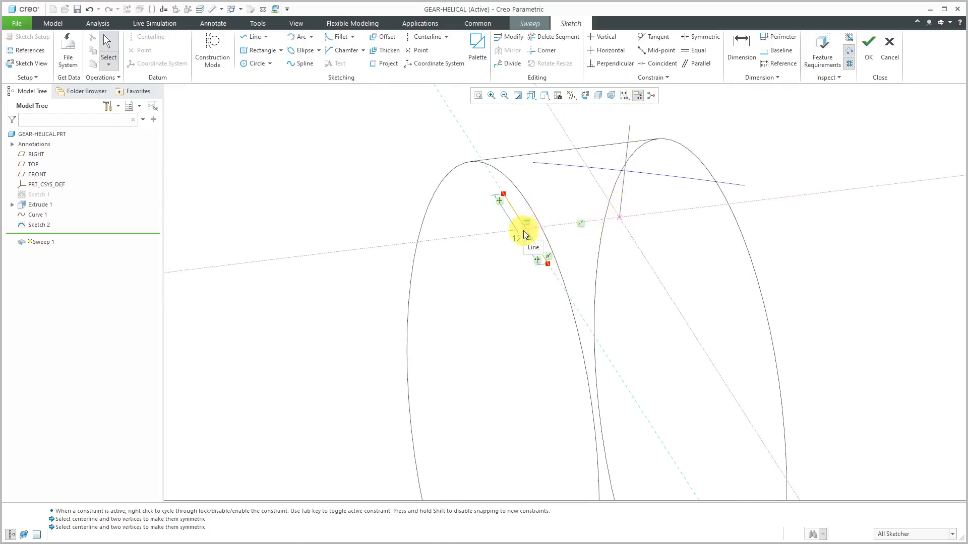
left_click(258, 23)
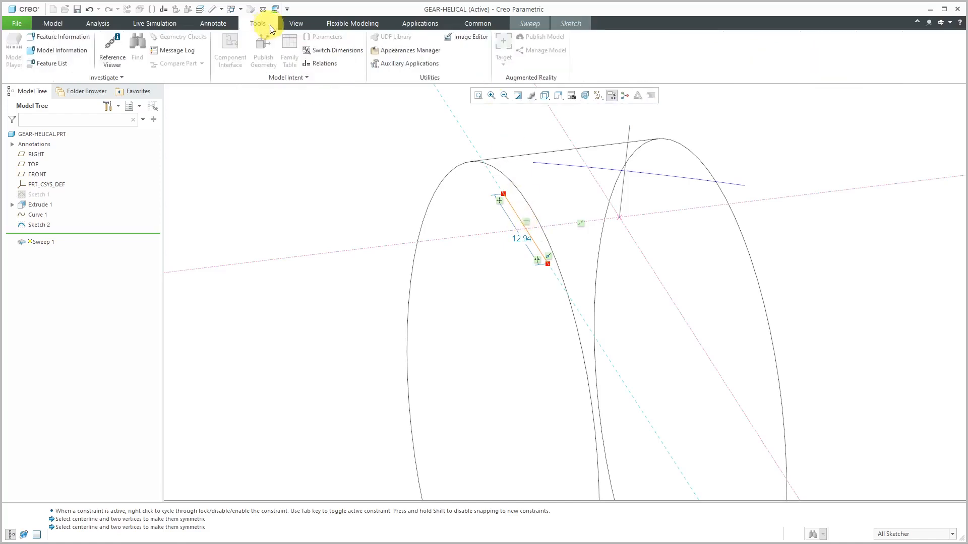
left_click(328, 68)
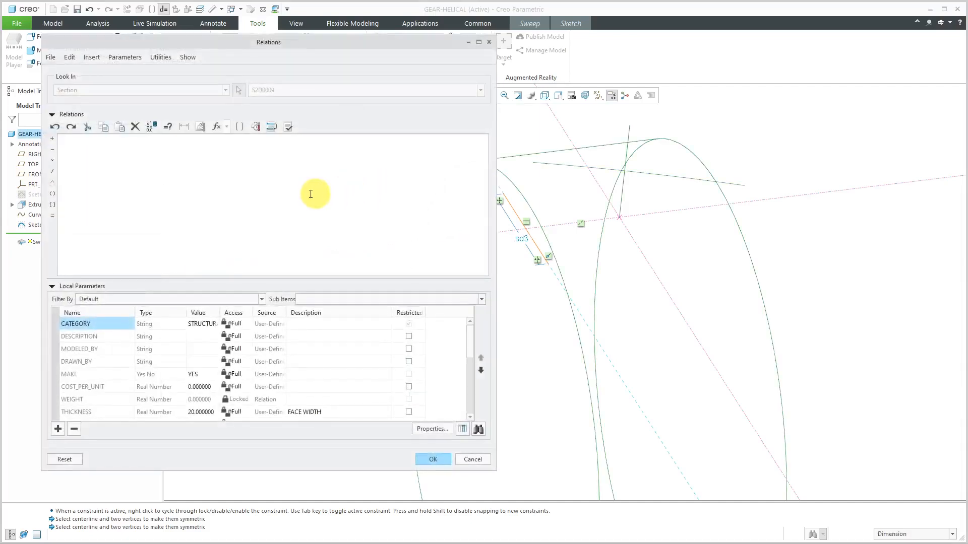
type("RY")
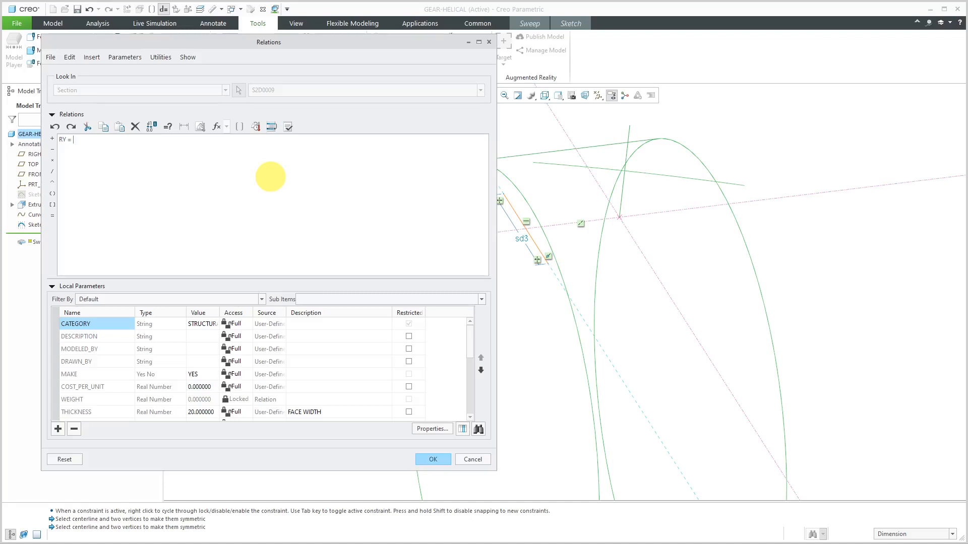
type(" = BASE_RADIUS - MODULE + TRAJPAR")
type("* ( ADDENDUM")
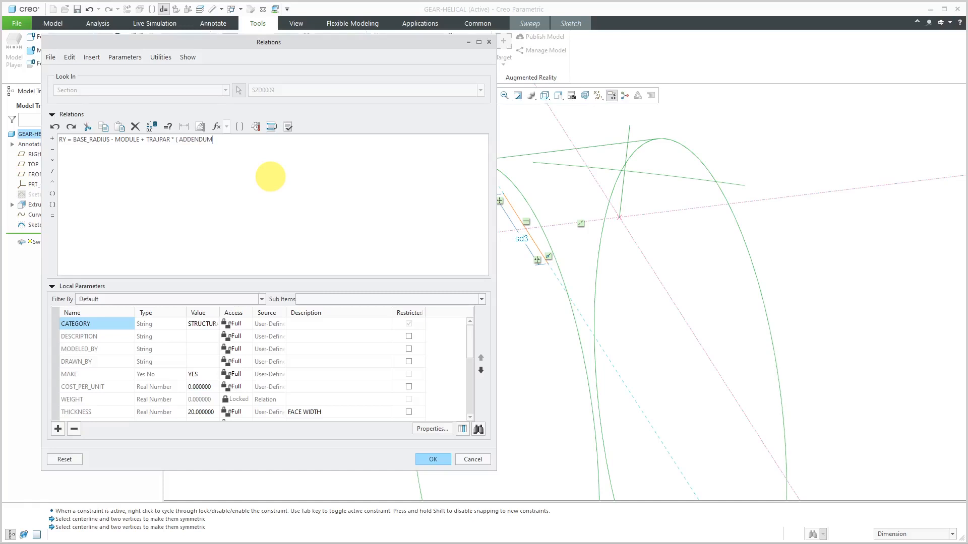
type(" + MODULE / 8 -")
type("( BASE_RADIUS - MODULE ) )")
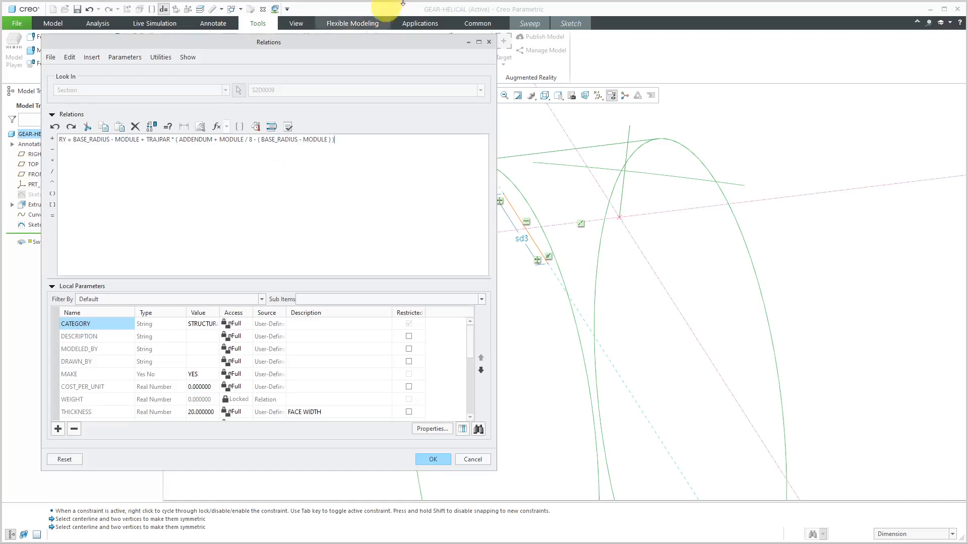
left_click(288, 126)
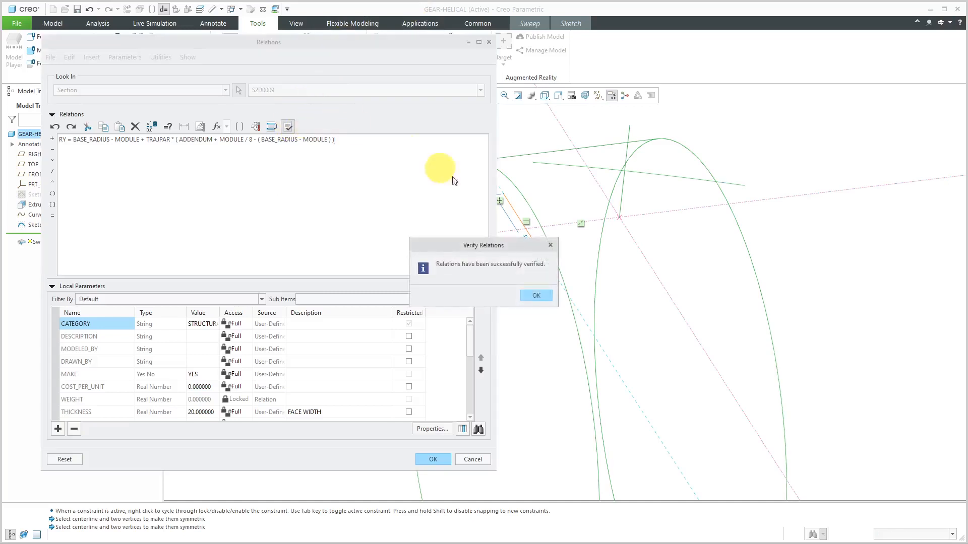
left_click(534, 293)
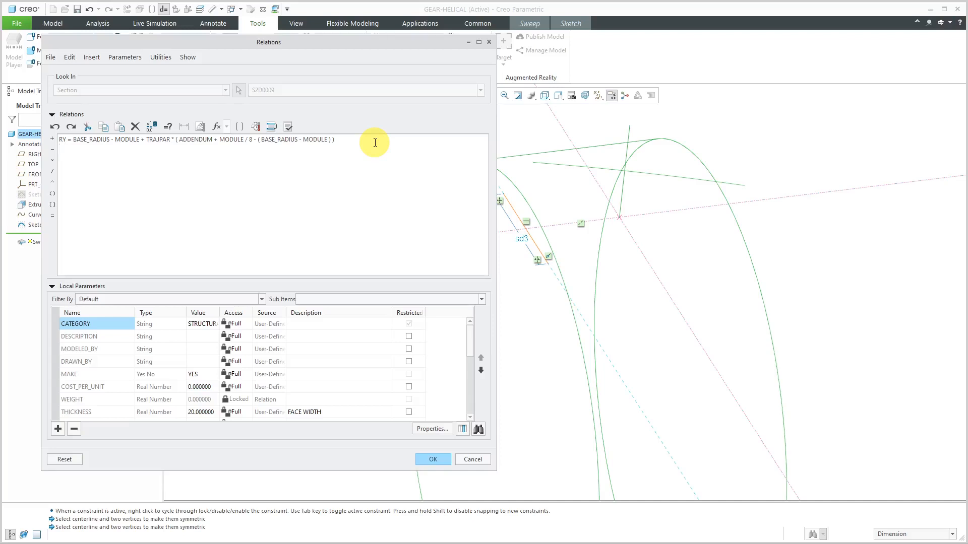
Add the relation SG = 2 * BASE_RADIUS * ( PI / (2 * TEETH) + EV_ALPHA ) on a new line
type("SG")
type(" = 2")
type(" * BASE_RADI")
type("US")
type(" * (")
type(" P")
type("I / (2")
type(" * TEETH")
type(") ")
type("+")
type(" EV")
type("_ALPHA")
type(" )  ")
type("IF")
Add the condition IF RY < BASE_RADIUS with sd3 = RY * SG / BASE_RADIUS for the line's length, followed by ELSE
type("RY")
type(" <")
type(" BASE")
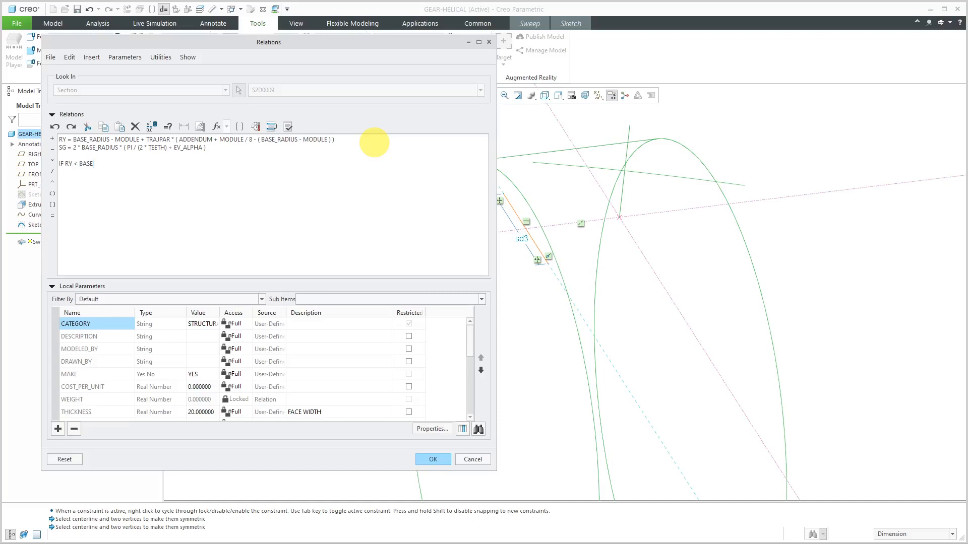
type("_RADIUS")
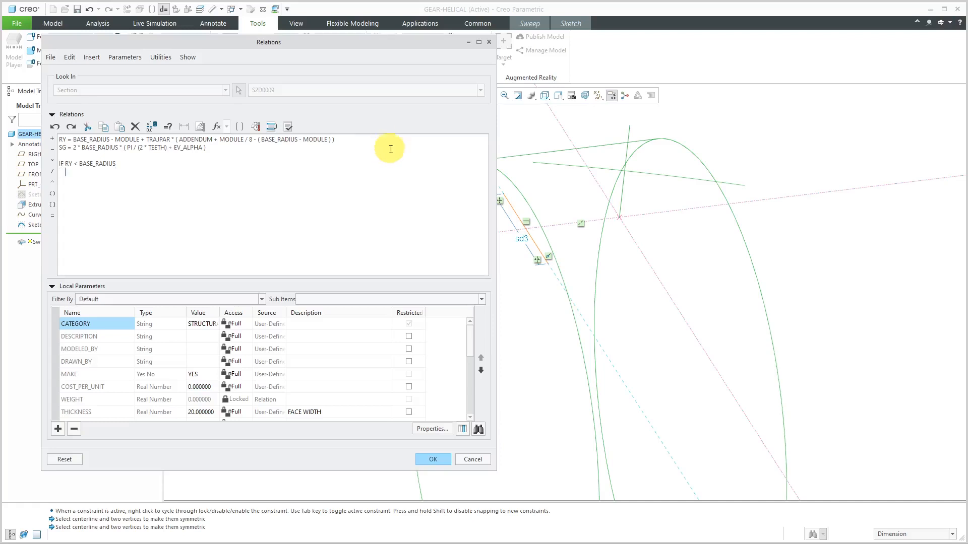
left_click(522, 238)
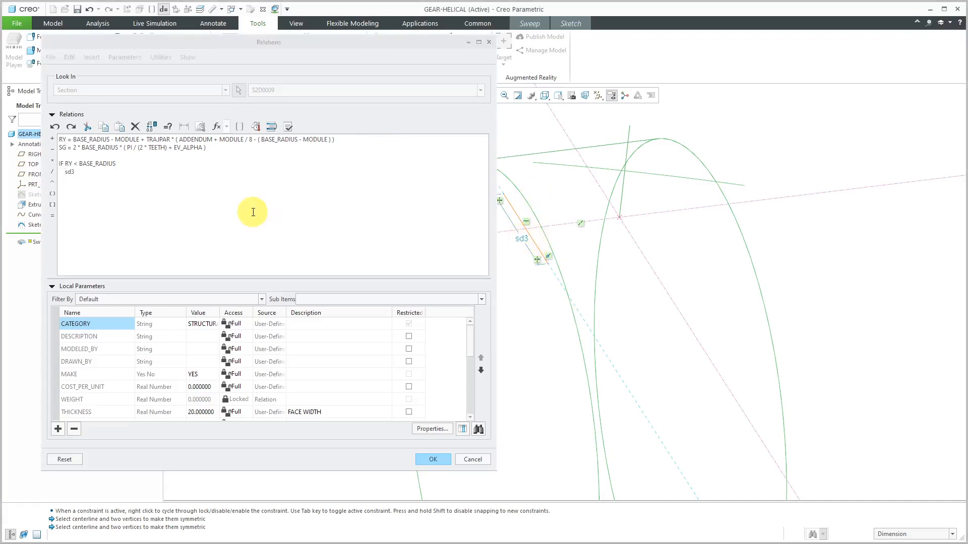
left_click(199, 175)
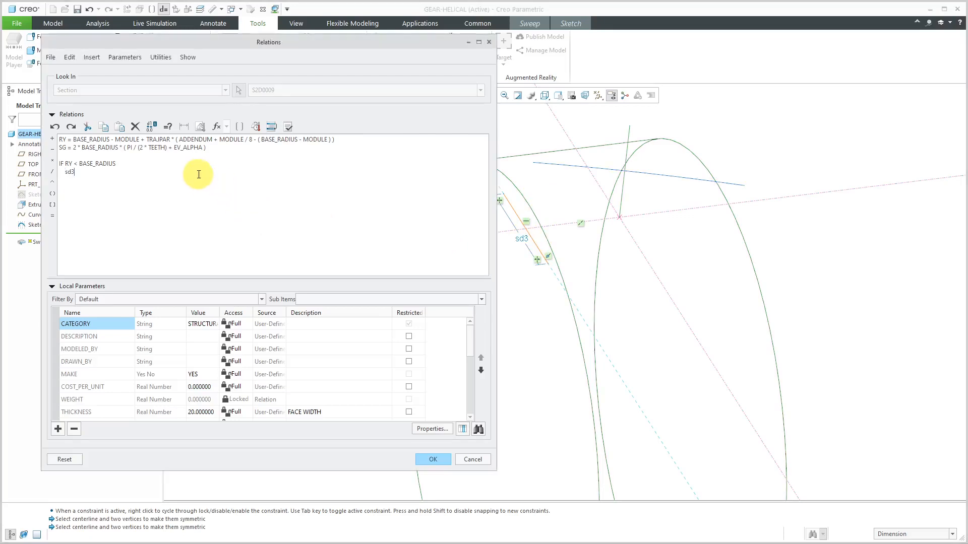
type("=")
type(" R")
type("Y * SG")
type(" /")
type(" BASE_RADI")
type("US E")
type("LSE   ")
type("ALPHA")
type("_Y")
type(" = ACOS")
type("( TEETH *")
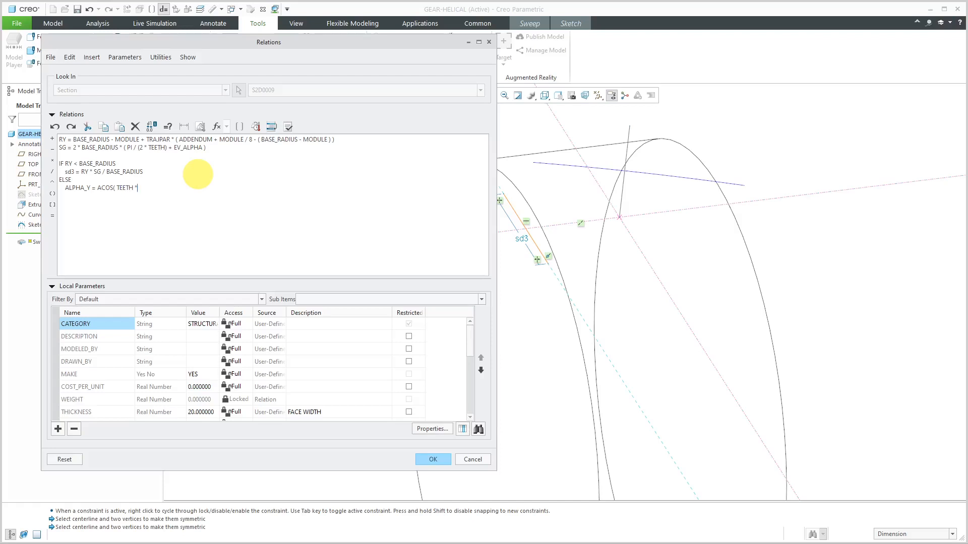
Under ELSE, add the relation ALPHA_Y = ACOS( TEETH * MODULE * COS( ALPHA ) / ( RY * 2) )
type("MODULE")
type(" *")
type(" COS")
type("( ALPHA")
type(" ) /")
type("( RY ")
type("* 2)")
Add the relation EV_Y = TAN( ALPHA_Y ) - PI * ALPHA_Y / 180 to the ELSE branch
type("EV_Y")
type(" = TAN")
type("( ALPHA")
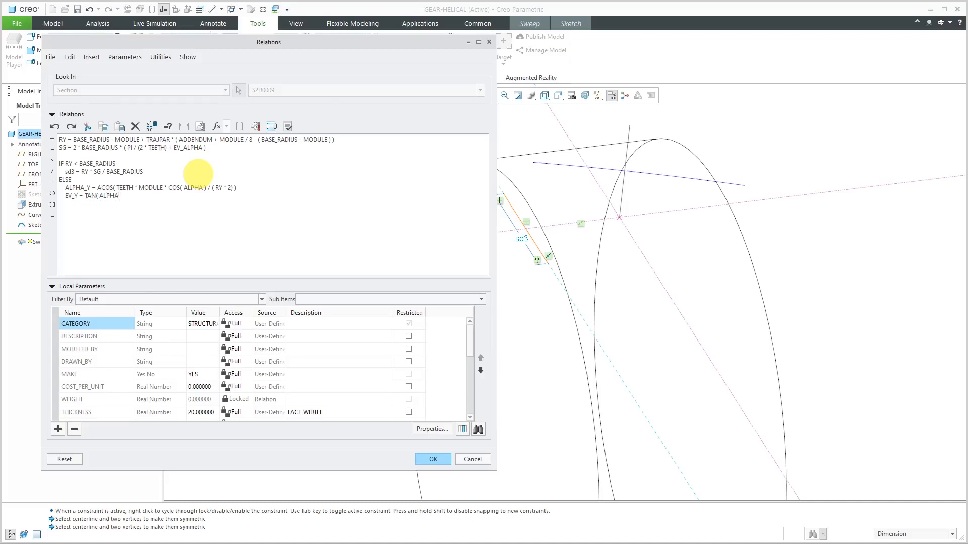
type("_Y ) - PI * ALPHA_Y / 180")
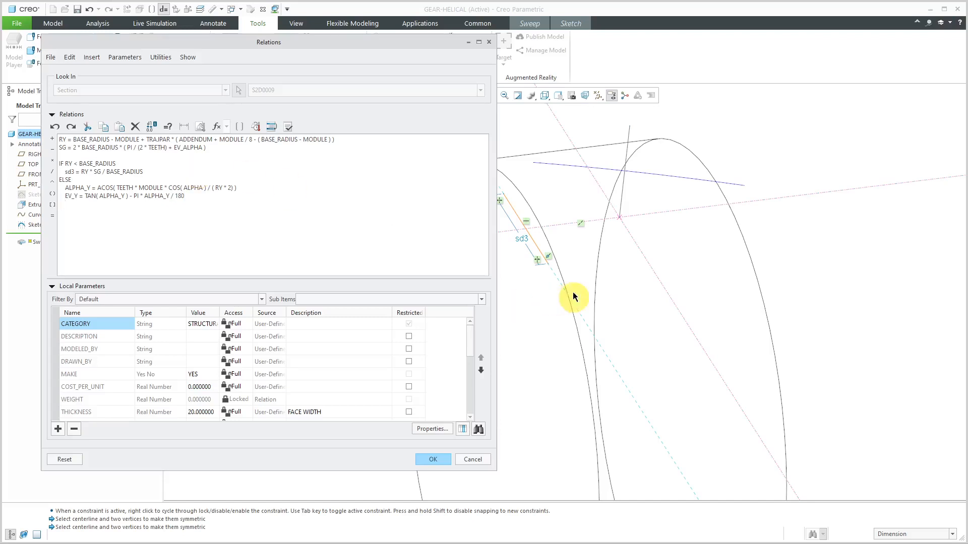
Under ELSE, add the relation sd3 = 2 * BASE_RADIUS * ( PI / ( 2 * TEETH ) + EV_ALPHA - EV_Y ) for the line's length
left_click(522, 239)
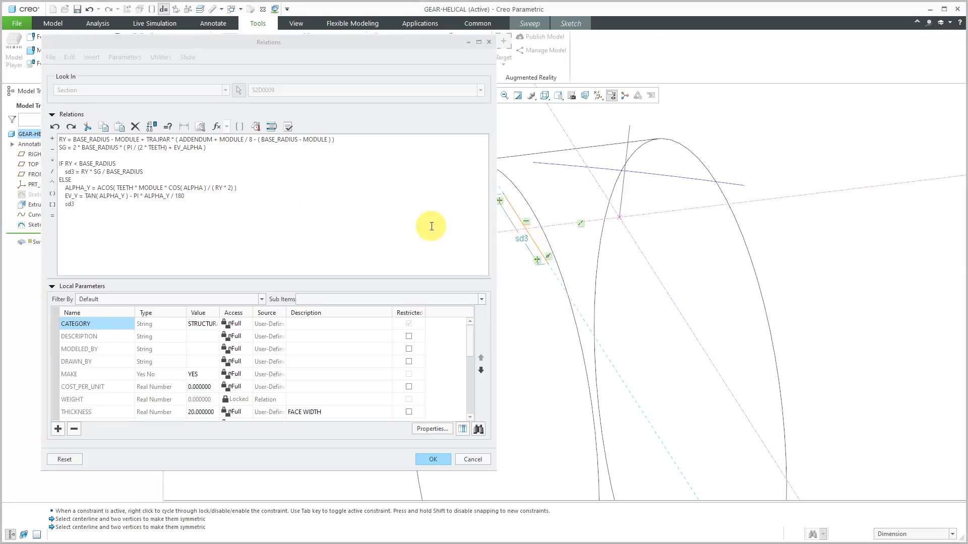
left_click(258, 210)
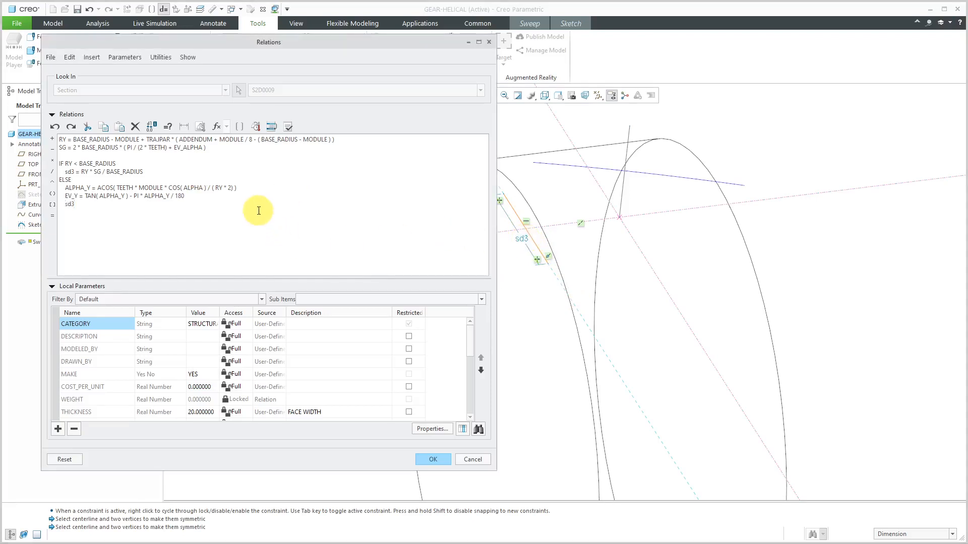
type("= 2 * BASE_RADIUS * ( PI / ( 2 * TEETH")
type(") + EV_ALPHA")
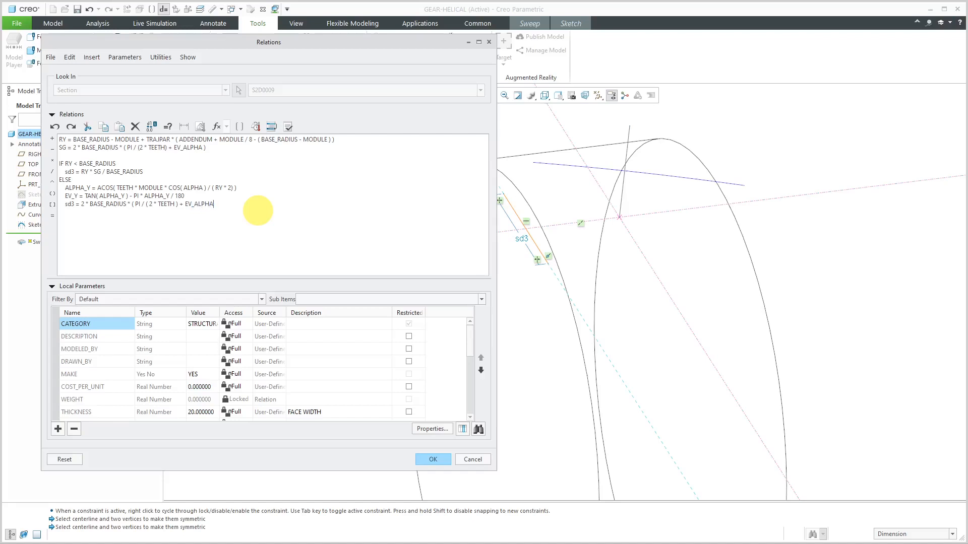
type(" - ")
type("EV_Y ) ")
type("ENDIF")
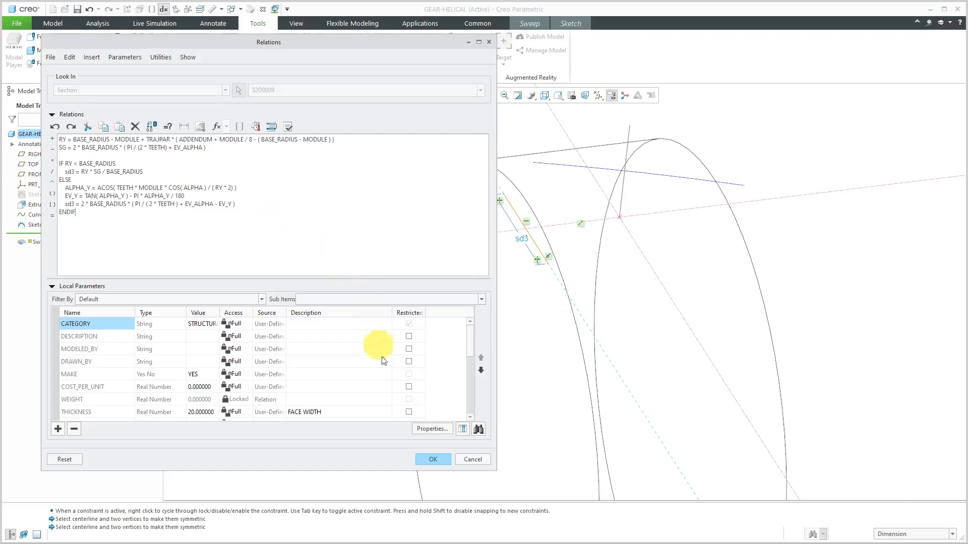
Close the IF condition with ENDIF, accept the relations and finish the sweep's section sketch
left_click(436, 458)
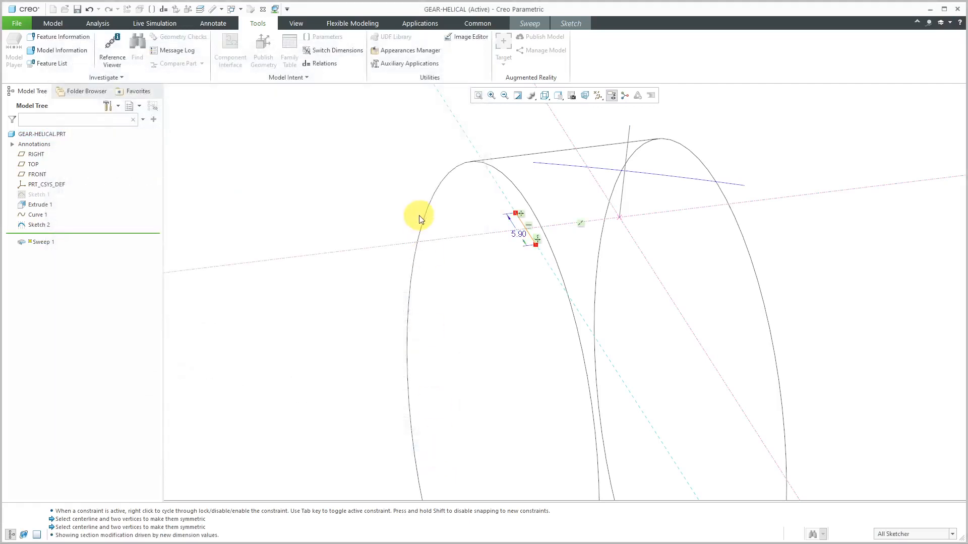
left_click(574, 23)
left_click(871, 59)
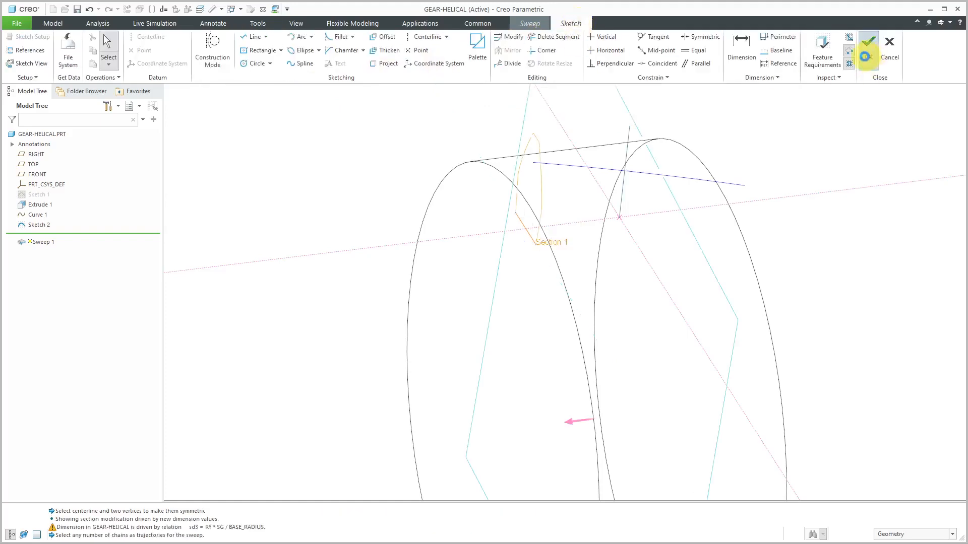
Check the previewed tooth profile from several angles and complete the variable-section surface sweep
middle_click_drag(504, 291, 538, 280)
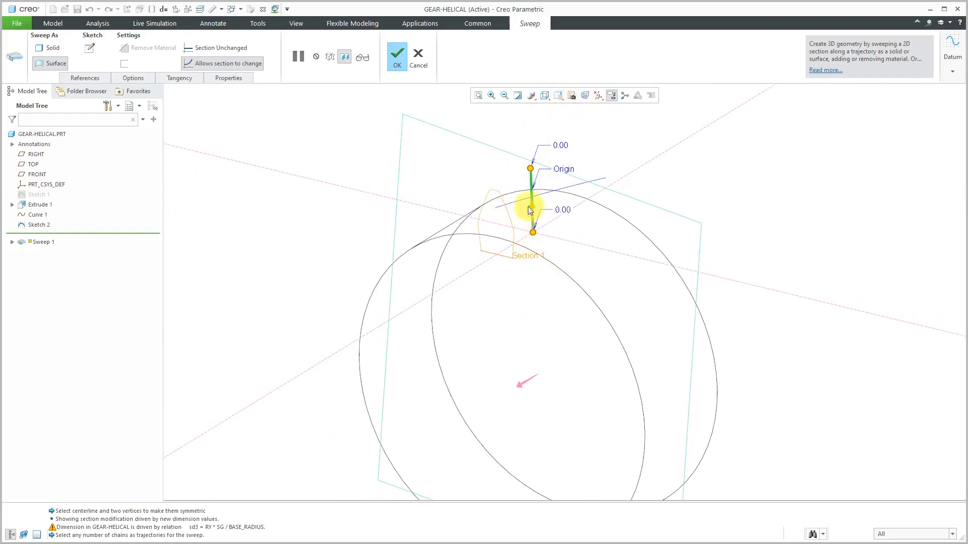
scroll(504, 234, "down", 3)
scroll(508, 241, "up", 2)
middle_click_drag(494, 256, 495, 251)
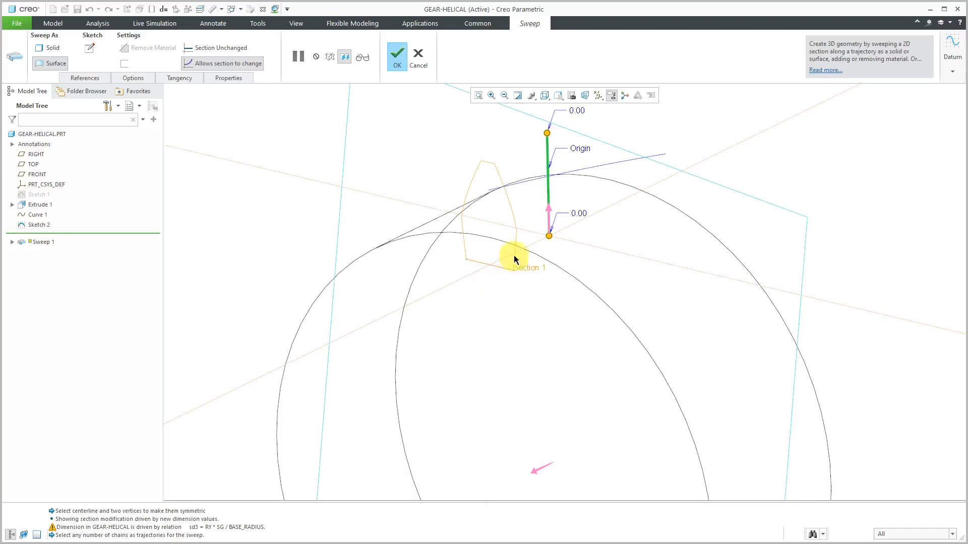
middle_click_drag(509, 265, 515, 269)
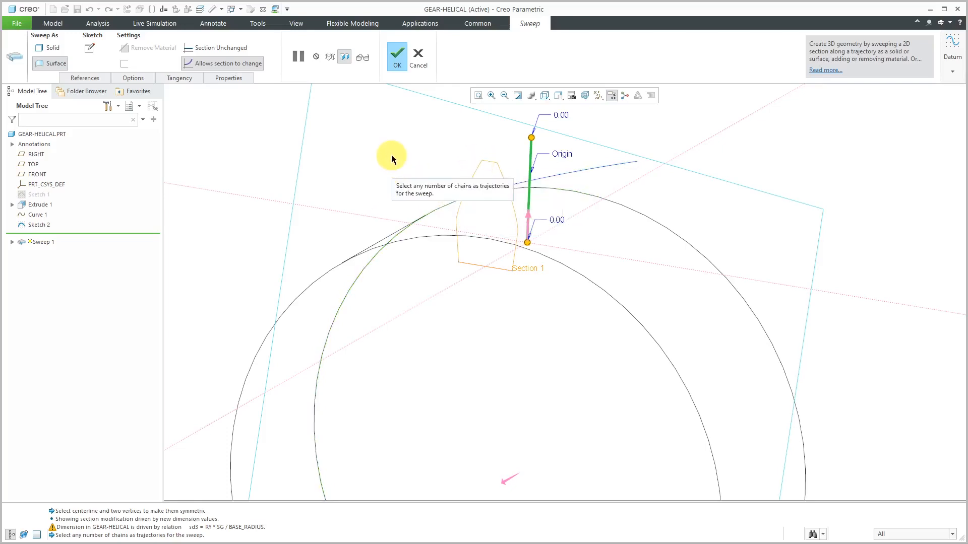
left_click(396, 66)
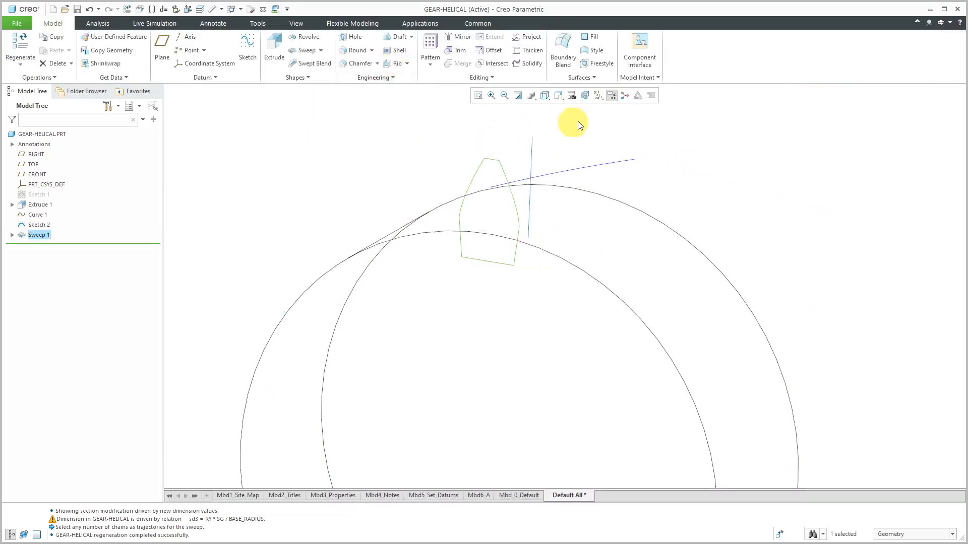
Display the model in Shading With Edges and inspect the flat tooth surface on the gear blank
left_click(544, 96)
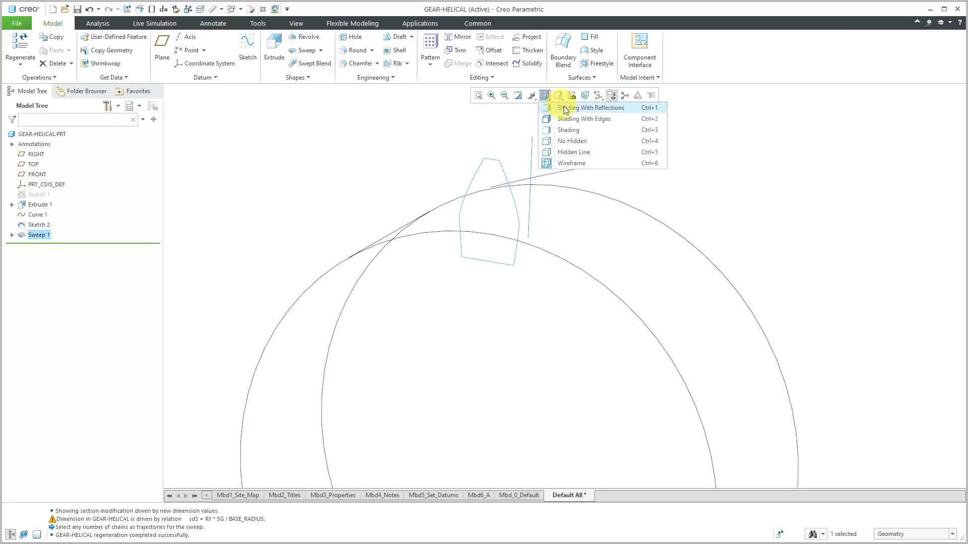
left_click(580, 121)
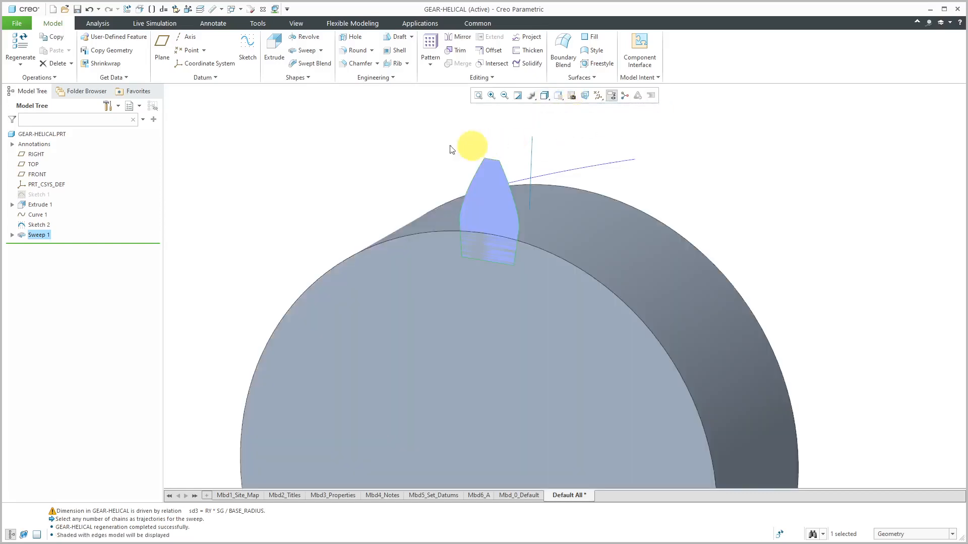
left_click(486, 201)
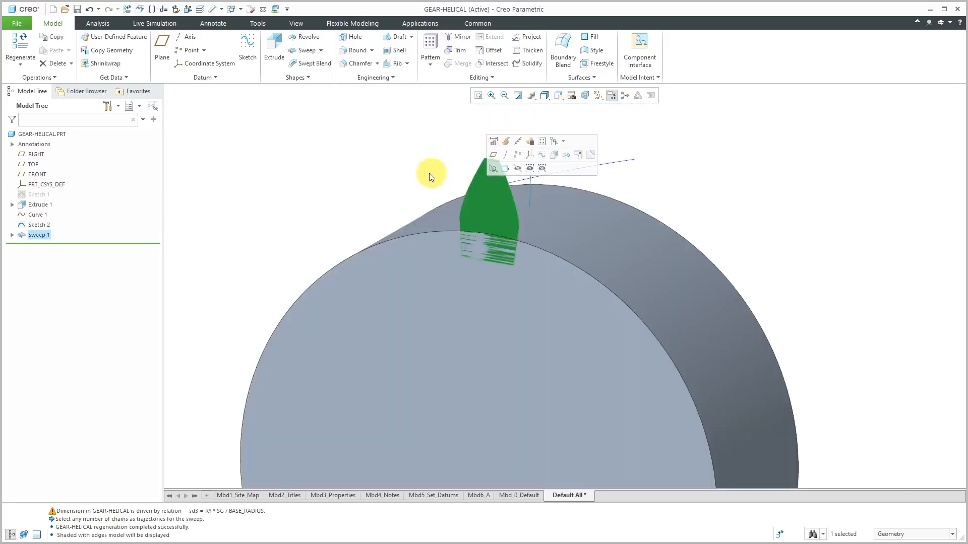
left_click(416, 135)
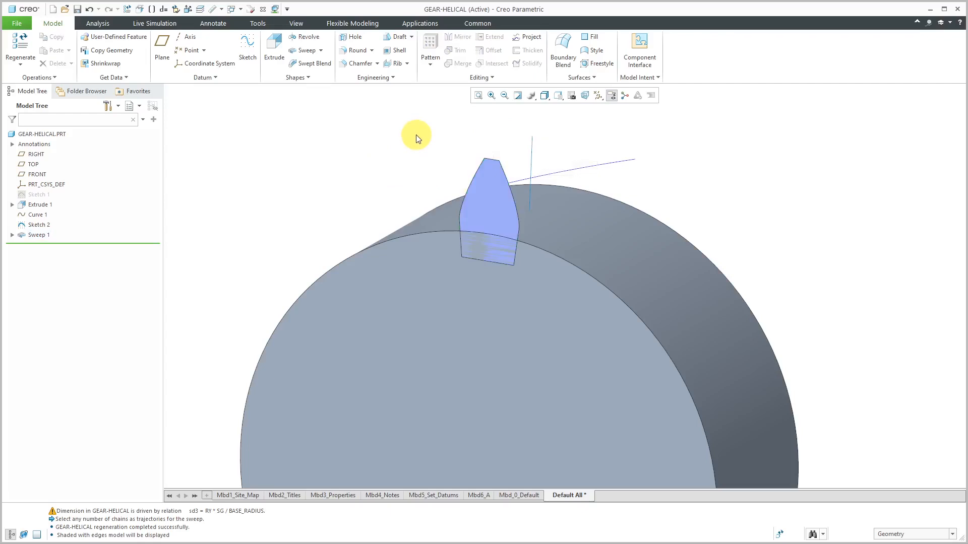
middle_click_drag(467, 138, 458, 141)
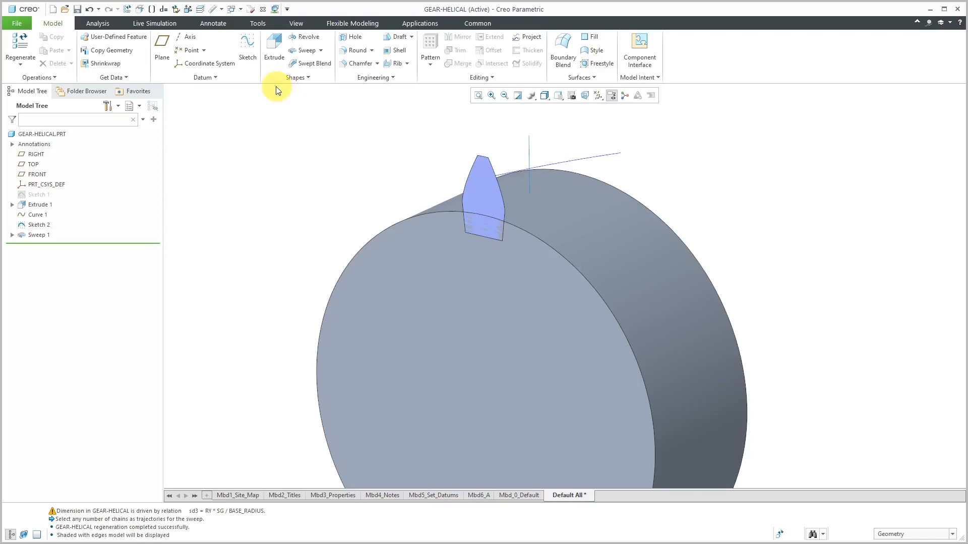
Start a sketch on the TOP plane with the RIGHT plane as right-facing reference, viewed square to the sketch plane
left_click(247, 50)
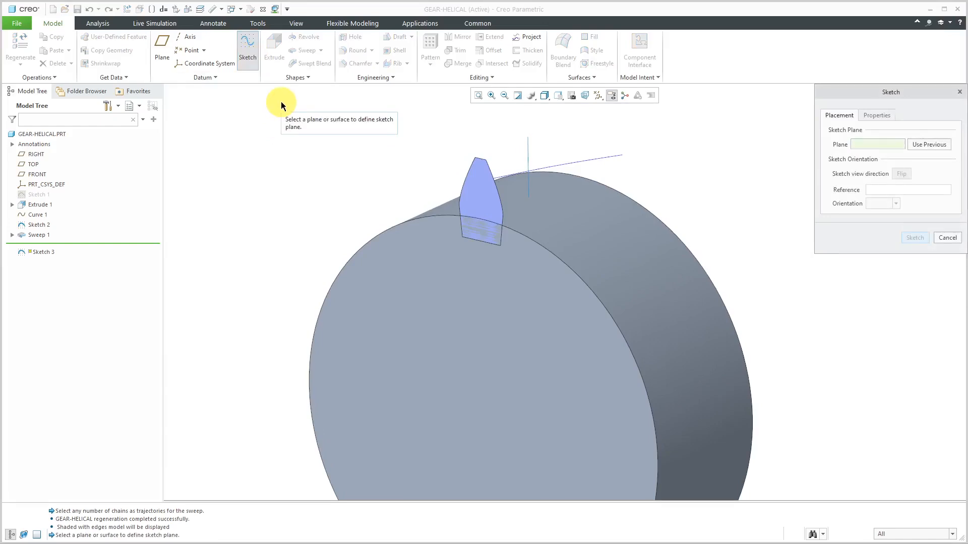
left_click(35, 165)
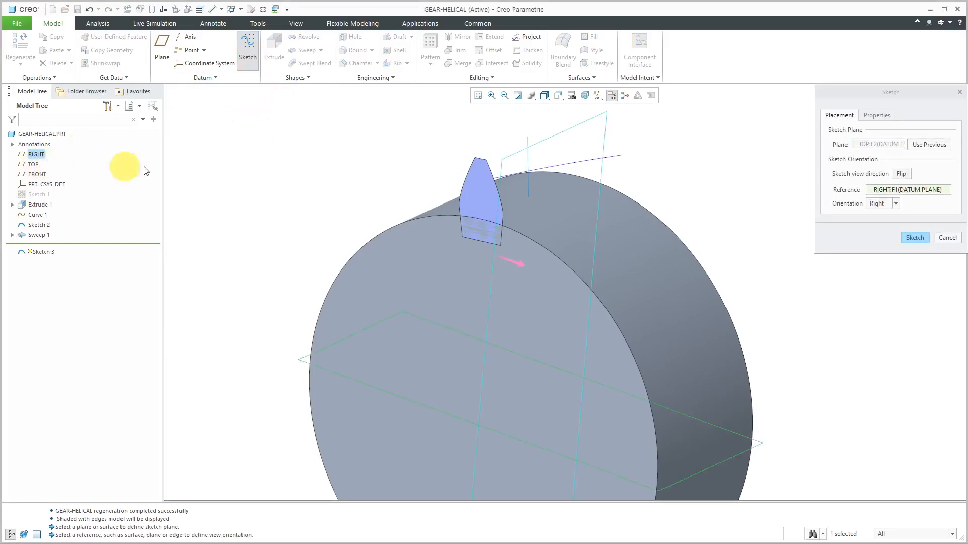
left_click(912, 237)
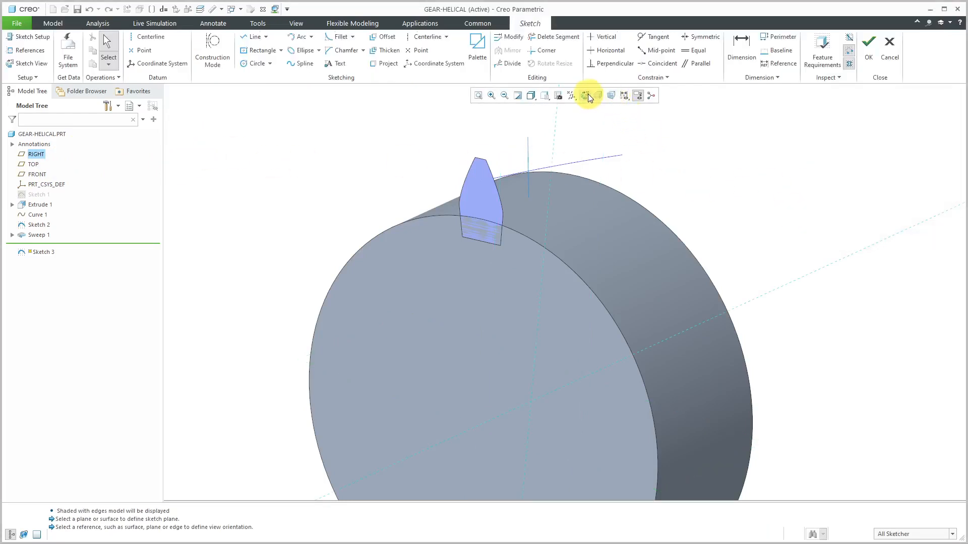
left_click(588, 93)
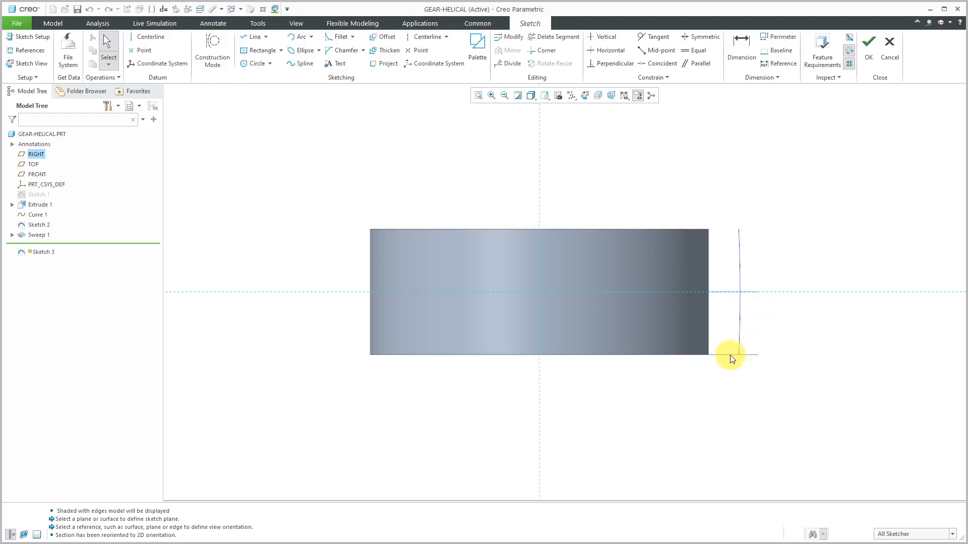
Add the two flat end faces of the extruded gear blank as sketch references
right_click(341, 150)
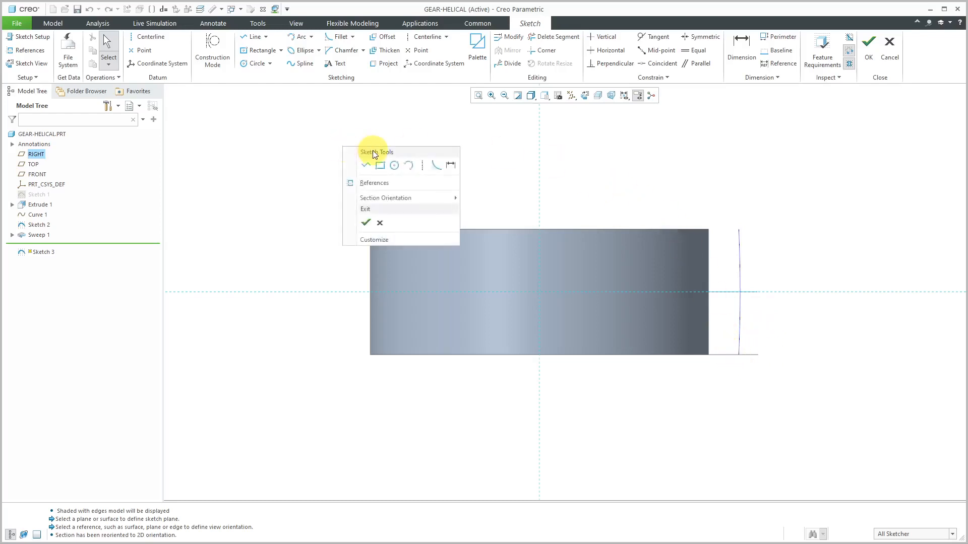
left_click(376, 182)
left_click(610, 353)
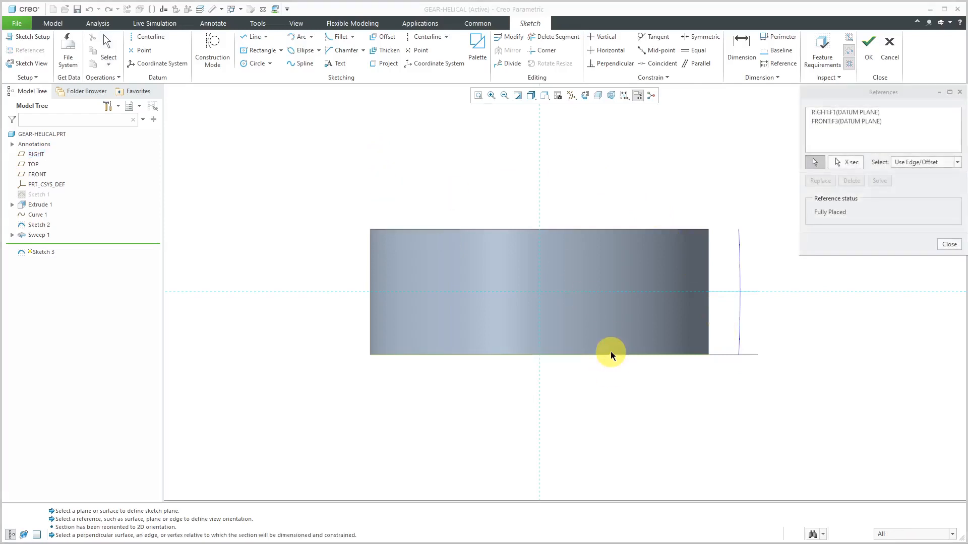
left_click(606, 230)
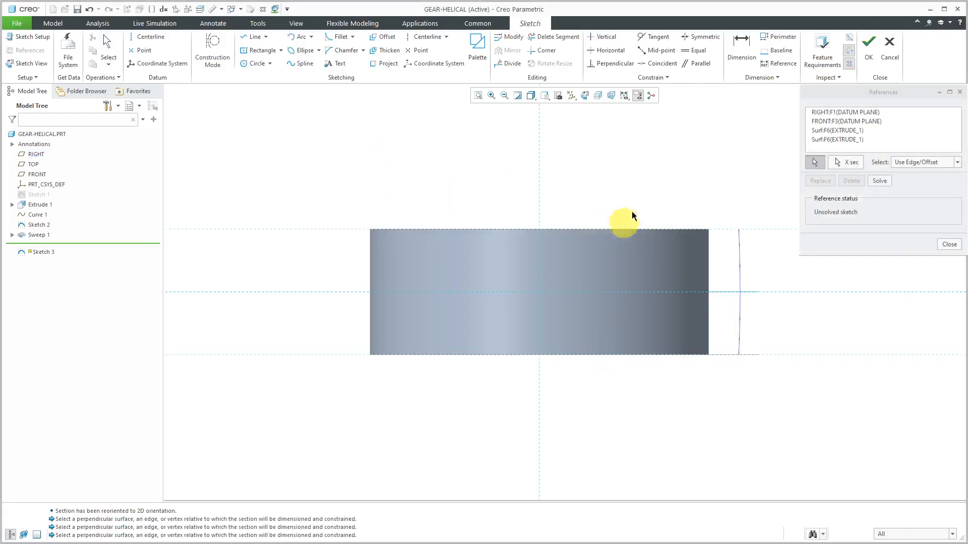
left_click(949, 244)
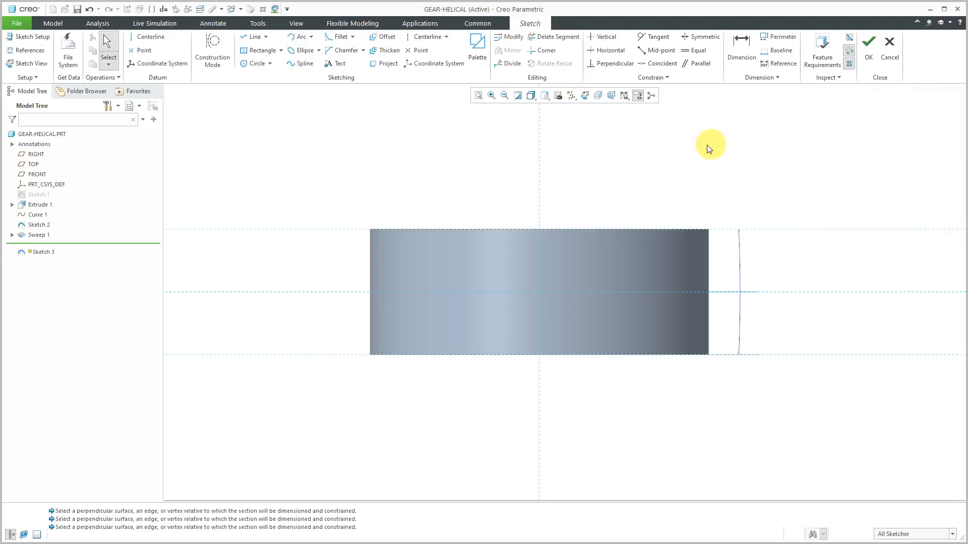
Sketch a line along the gear axis from one end face to the other and finish the sketch
left_click(254, 40)
left_click(539, 355)
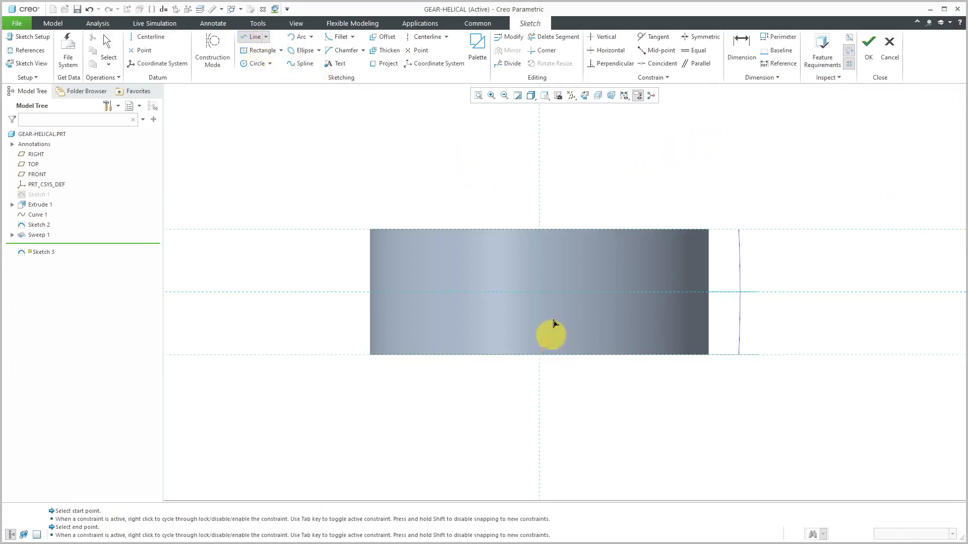
left_click(540, 230)
middle_click(615, 199)
middle_click(629, 226)
middle_click_drag(628, 227, 735, 384)
scroll(699, 354, "up", 2)
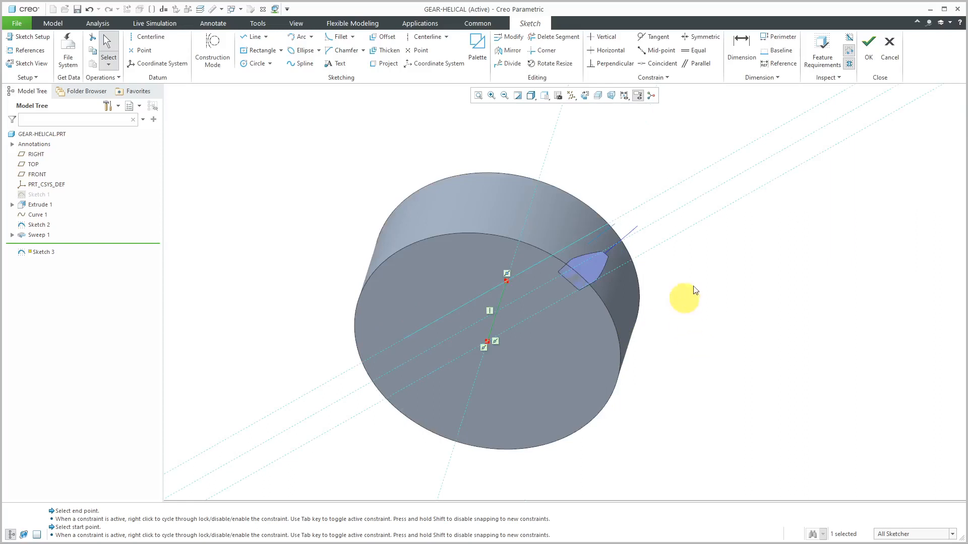
left_click(866, 49)
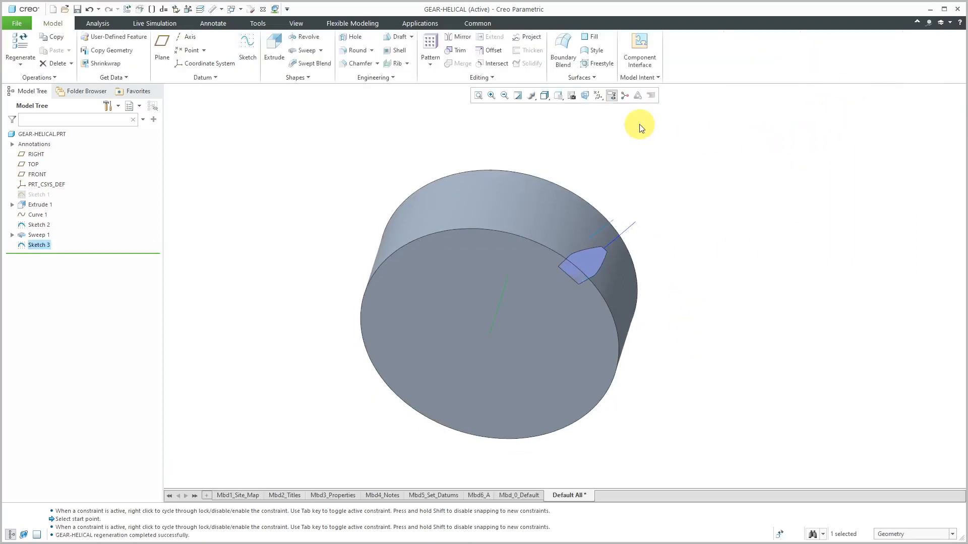
Start a solid sweep with the sketched axis line as origin trajectory and open its reference settings
left_click(313, 51)
middle_click_drag(529, 194, 503, 181)
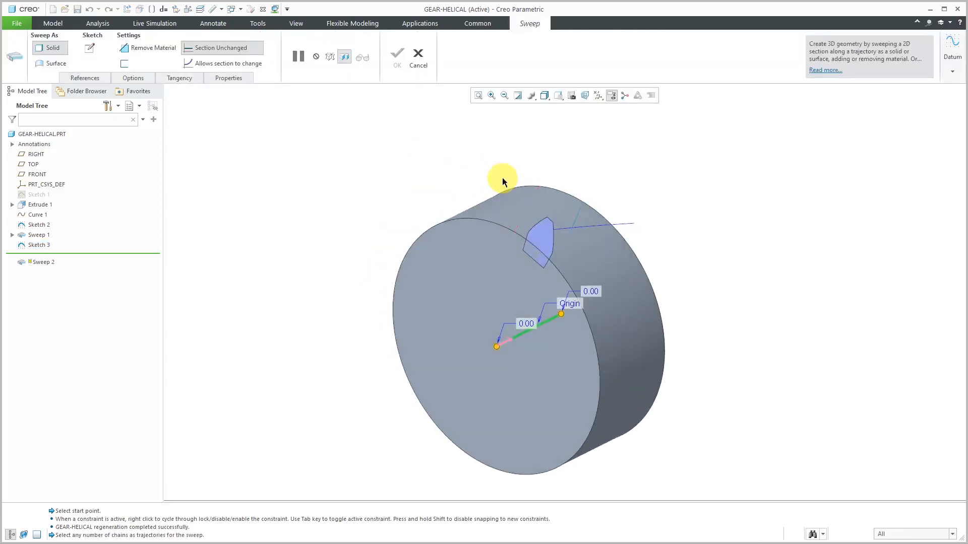
left_click(511, 346)
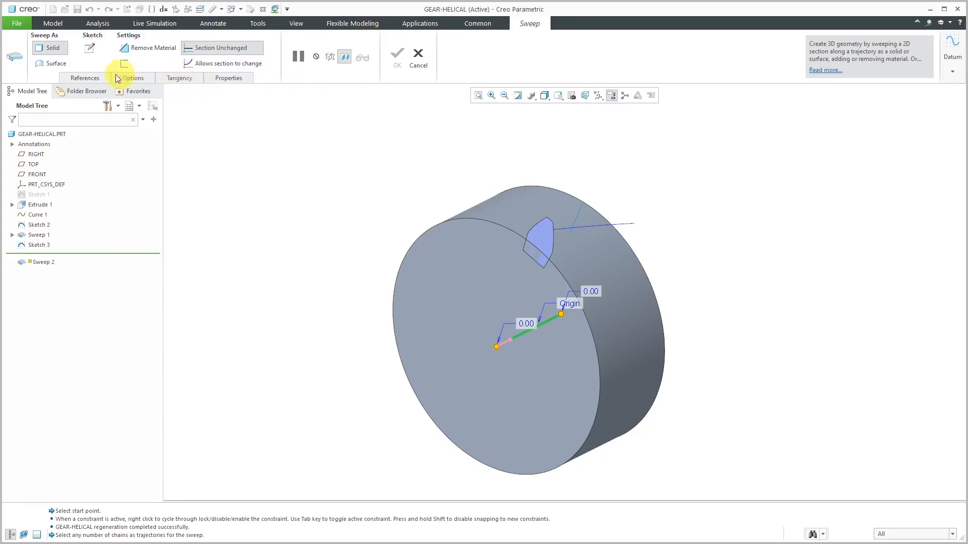
left_click(86, 78)
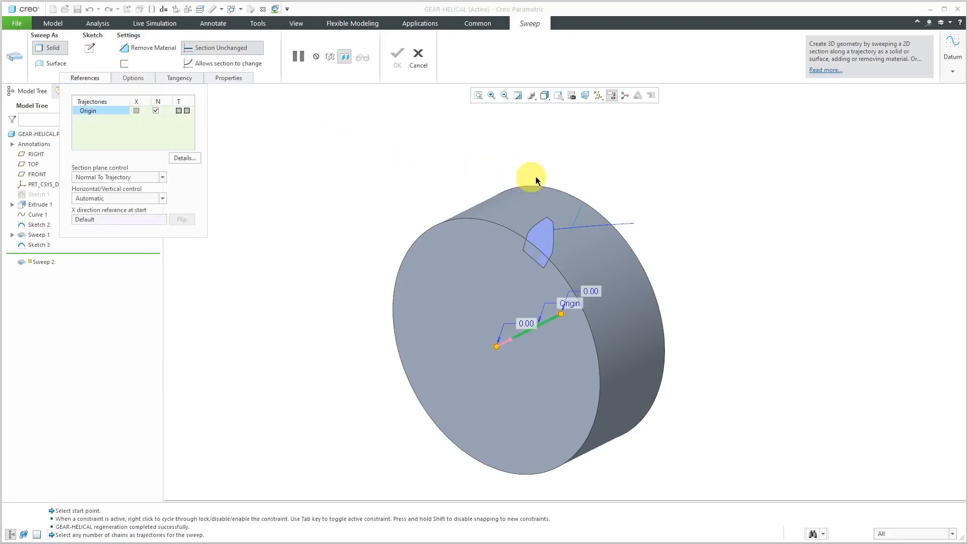
Add the helical curve as second sweep trajectory and set the horizontal/vertical control to X-Trajectory
left_click(622, 223, "ctrl")
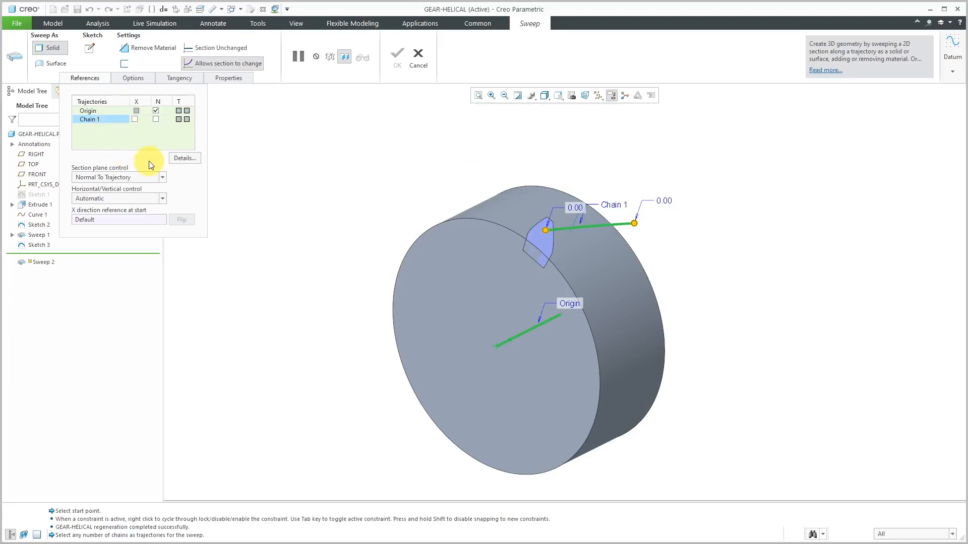
left_click(162, 198)
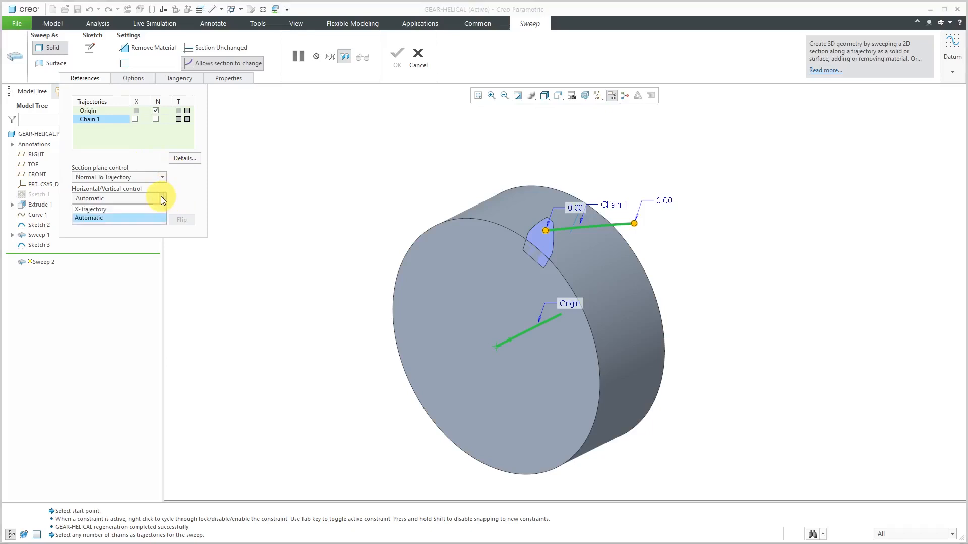
left_click(152, 211)
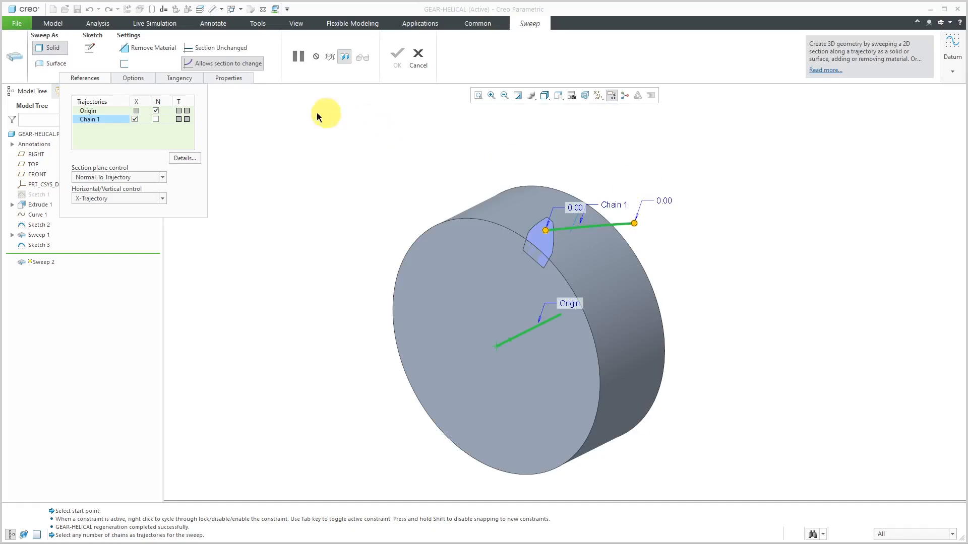
Sketch the sweep section by projecting the whole loop of the involute tooth profile surface and finish the sketch
left_click(90, 50)
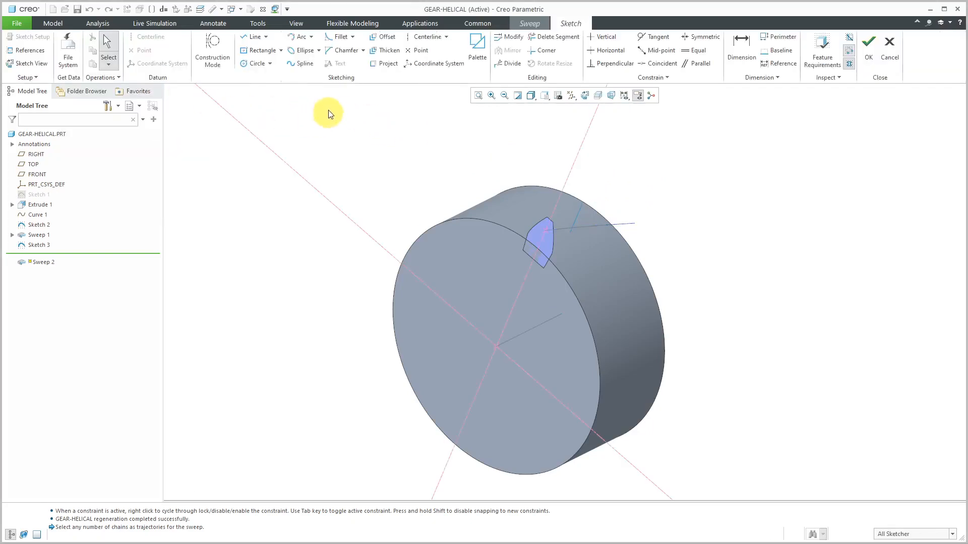
left_click(387, 65)
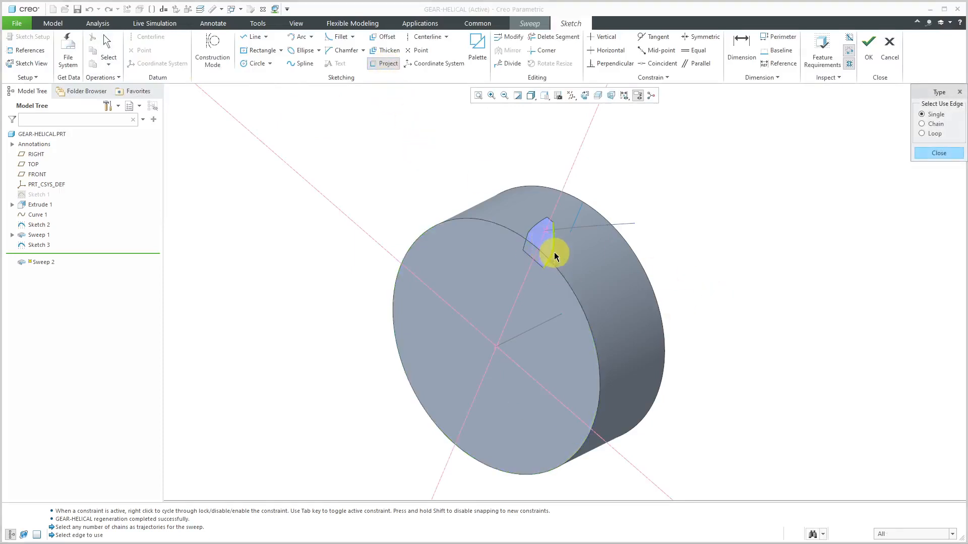
left_click(941, 134)
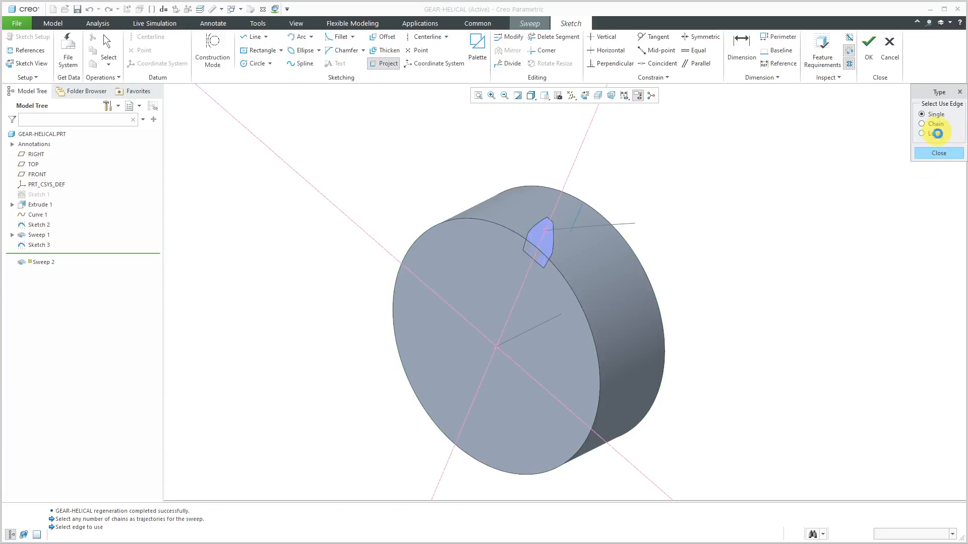
left_click(550, 245)
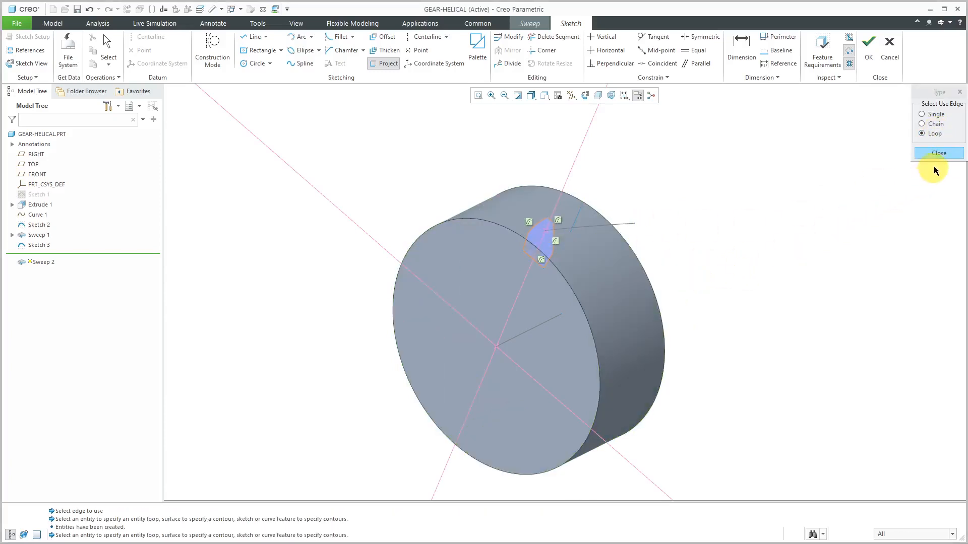
left_click(939, 153)
left_click(868, 55)
Set the solid sweep to keep its section unchanged and complete the feature
mouse_move(594, 190)
middle_mouse_down()
mouse_move(617, 174)
mouse_move(599, 186)
middle_mouse_up()
left_click(235, 51)
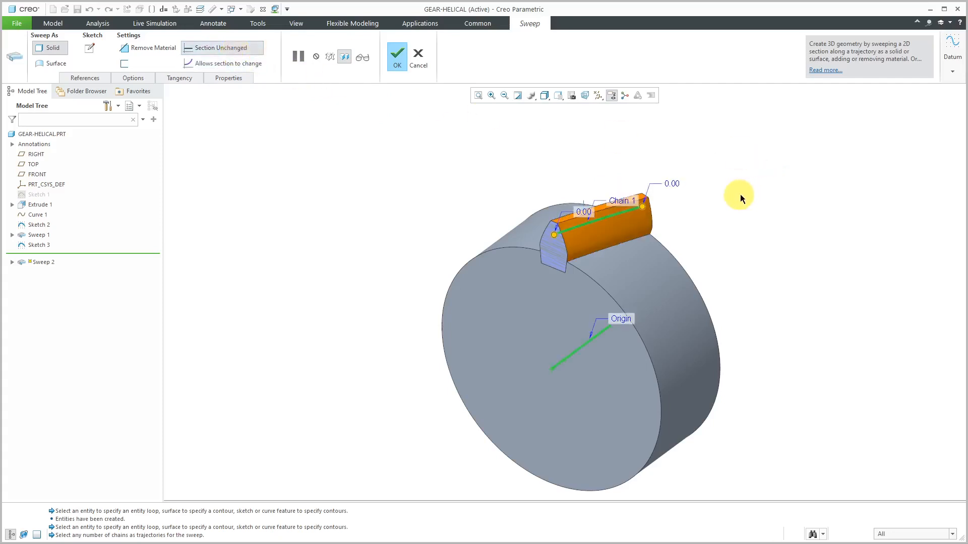
middle_click_drag(632, 208, 595, 239, "shift")
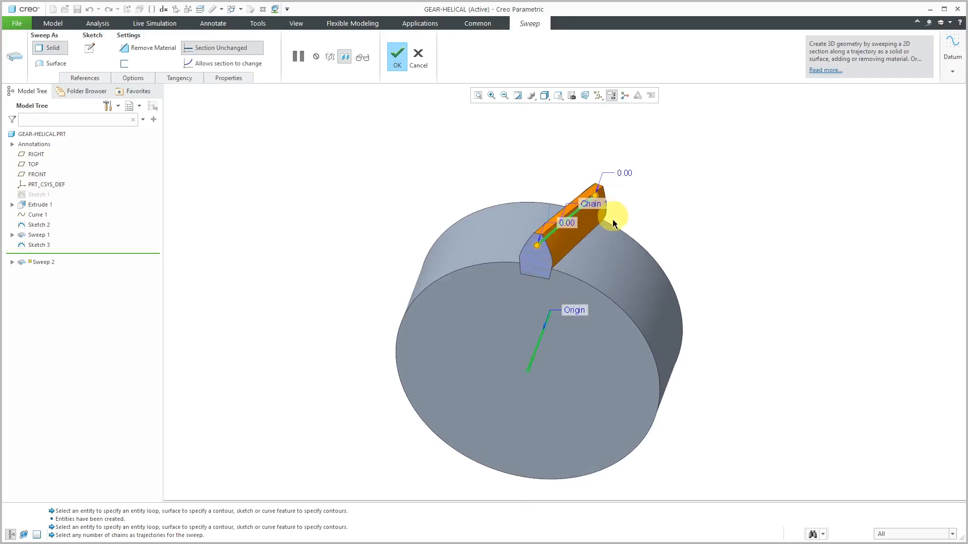
mouse_move(645, 205)
middle_mouse_down()
mouse_move(631, 194)
mouse_move(615, 210)
mouse_move(636, 199)
middle_mouse_up()
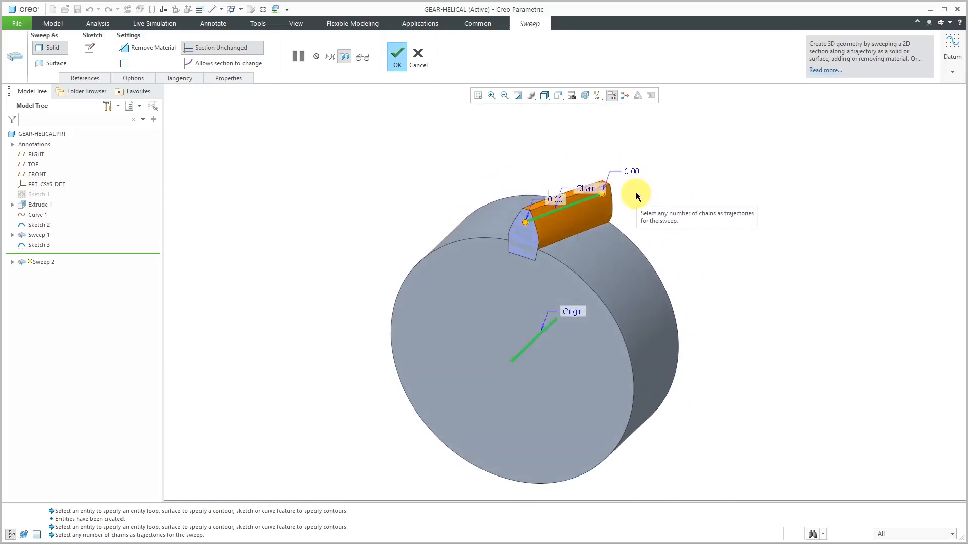
left_click(400, 58)
left_click(423, 112)
Rename the Sweep 1 feature as TOOTH-SHAPE-SWEEP
left_click(44, 236)
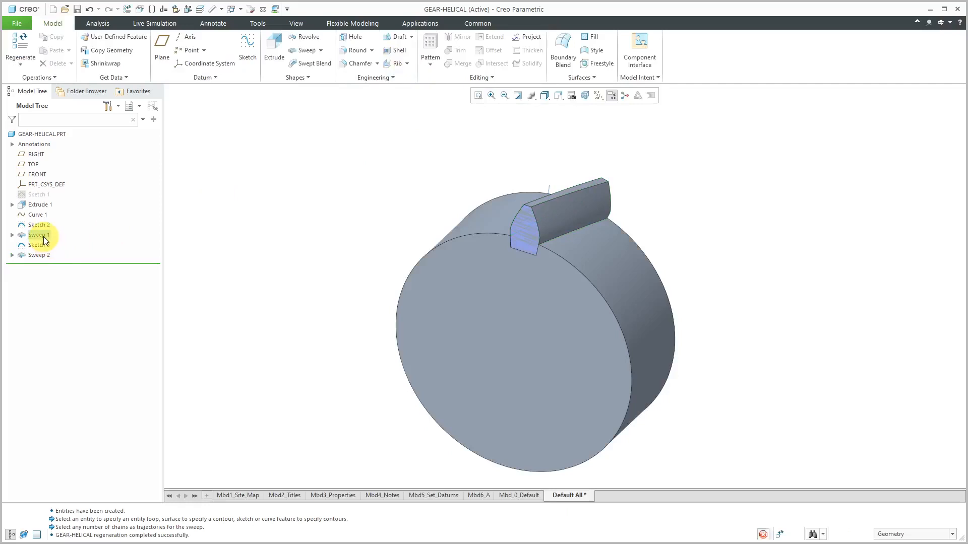
left_click(44, 237)
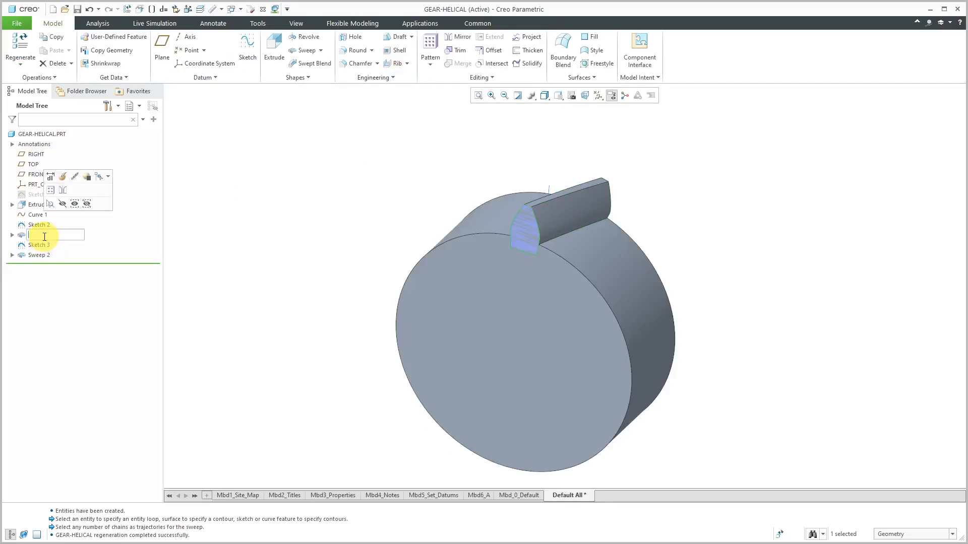
type("TOOTH-SHAPE-SWEEP")
key("Return")
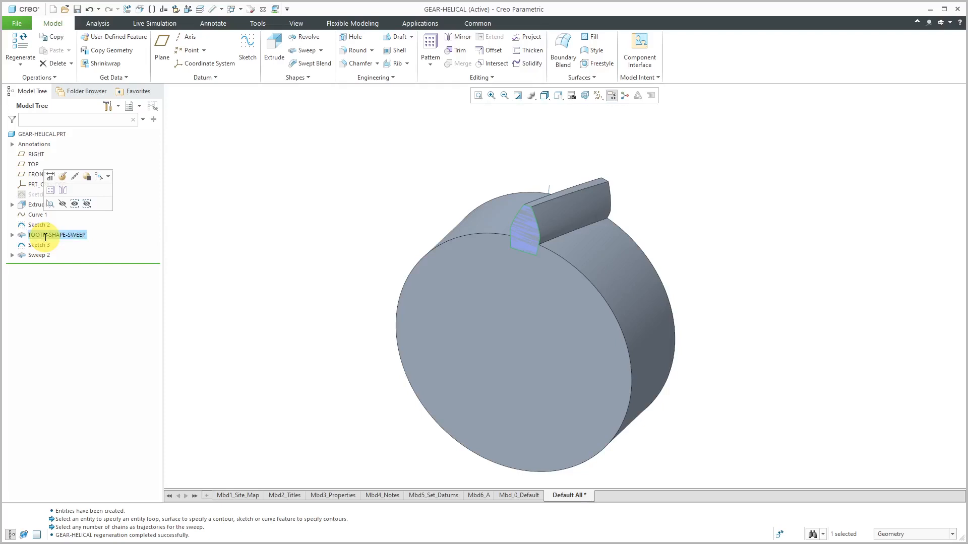
left_click(240, 247)
Rename Sketch 3, the axis line sketch, as TOOTH-TRAJECTORY
left_click(36, 246)
left_click(37, 246)
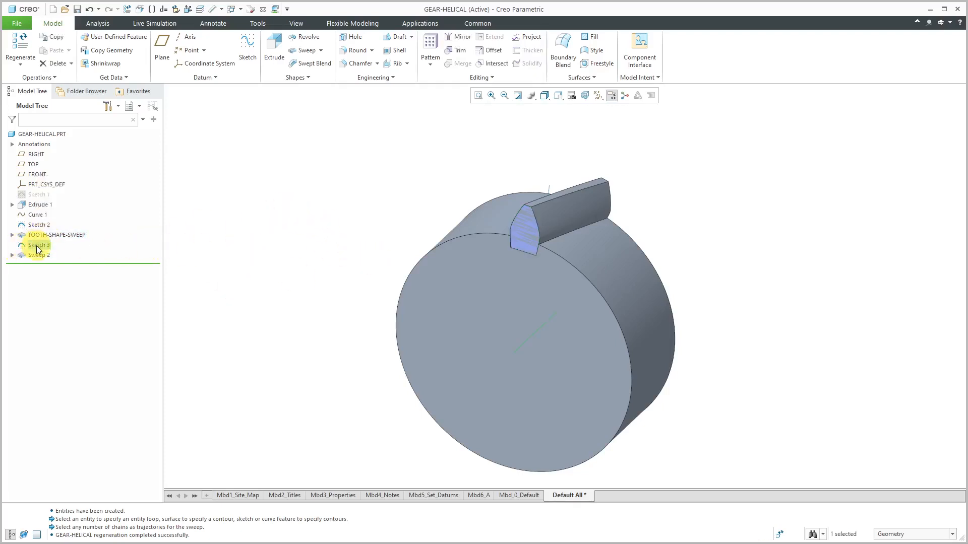
left_click(37, 246)
type("TOOTH-TRAJEC")
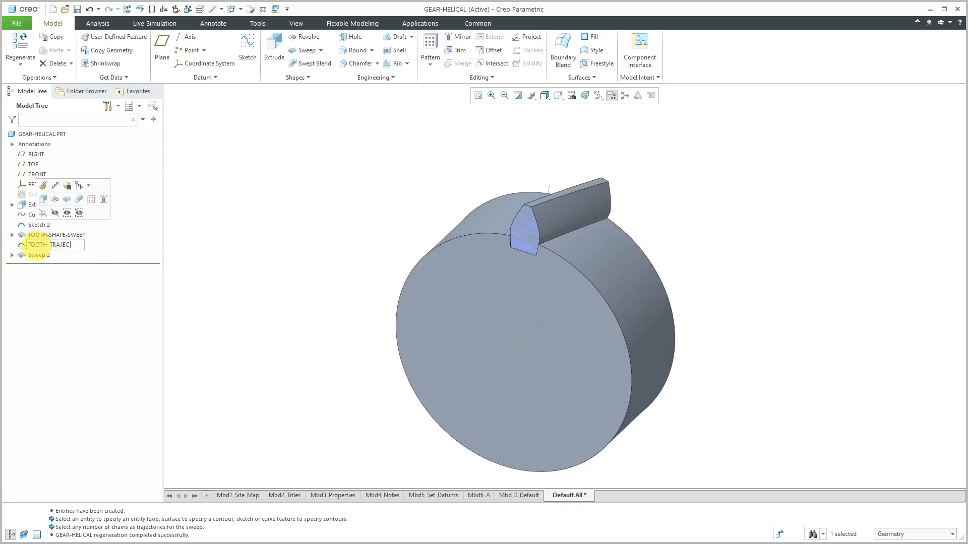
type("TORY")
key("Return")
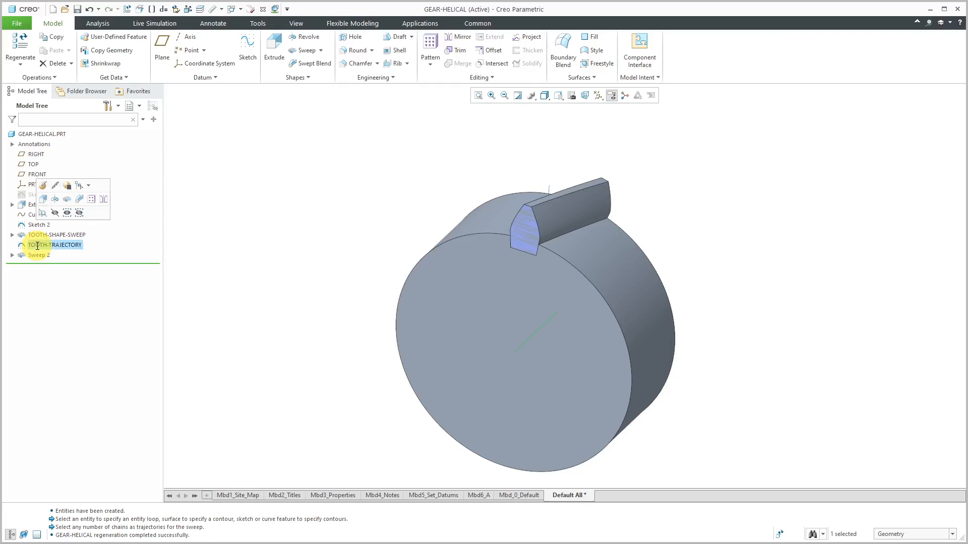
Rename the Sweep 2 feature as TOOTH-SWEEP
left_click(38, 257)
left_click(42, 259)
type("TOO")
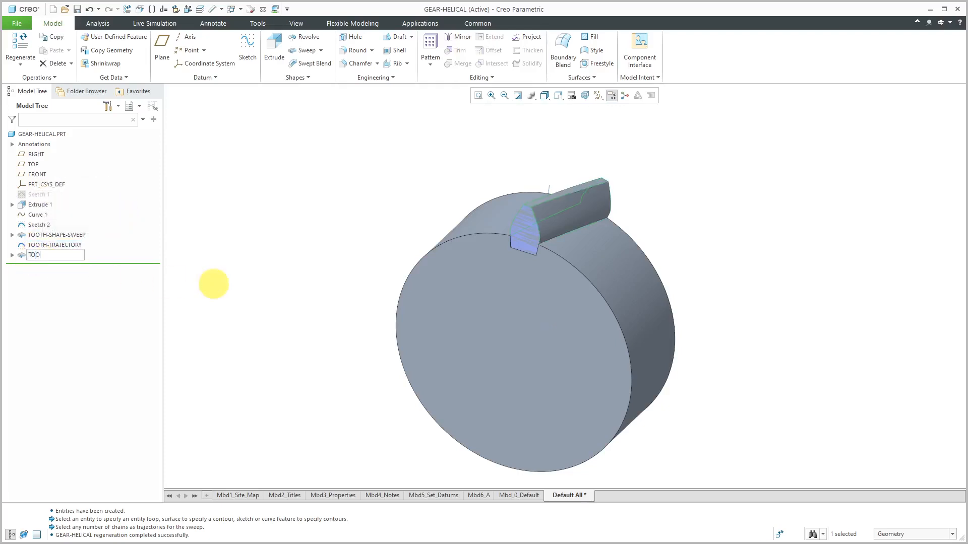
type("TH-SWEEP")
key("Return")
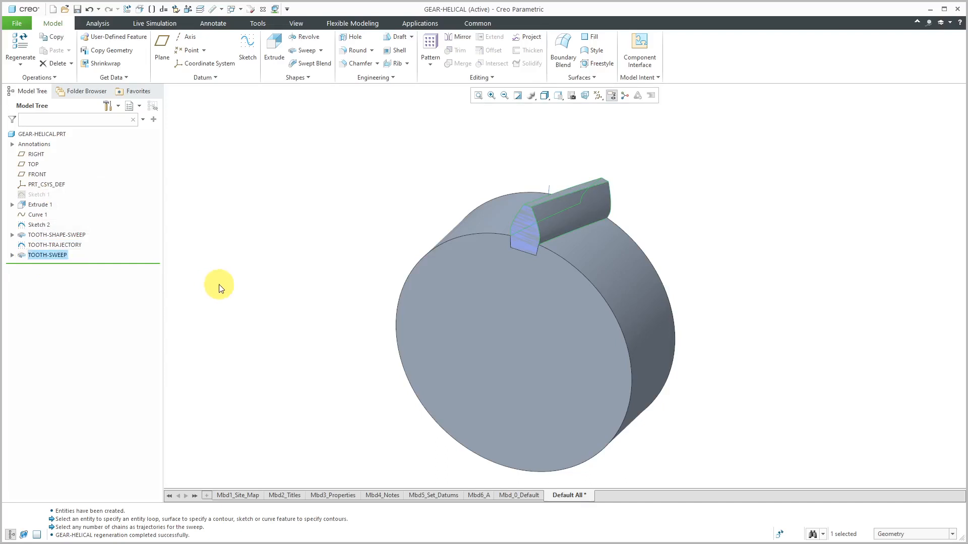
Hide the TOOTH-SHAPE-SWEEP surface and Sketch 2 in the model
left_click(68, 235)
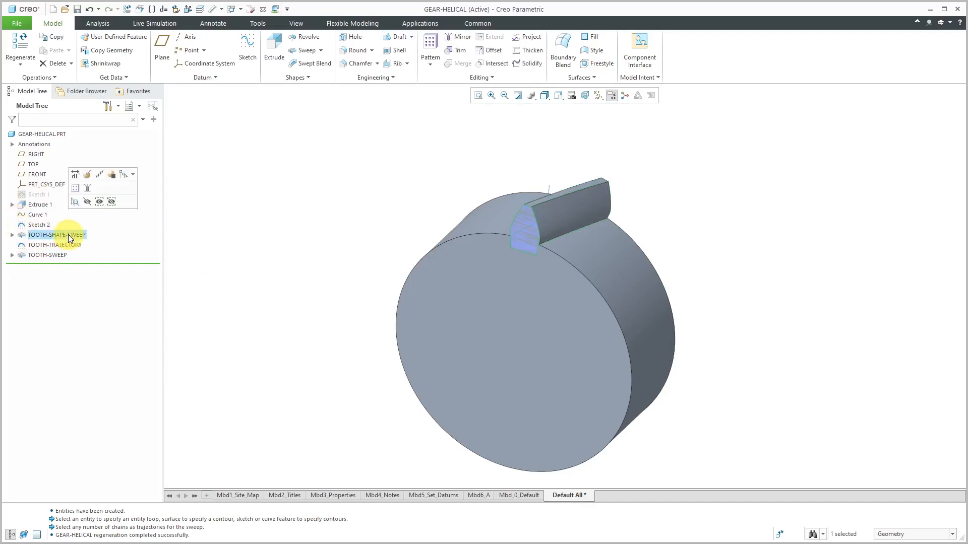
left_click(87, 202)
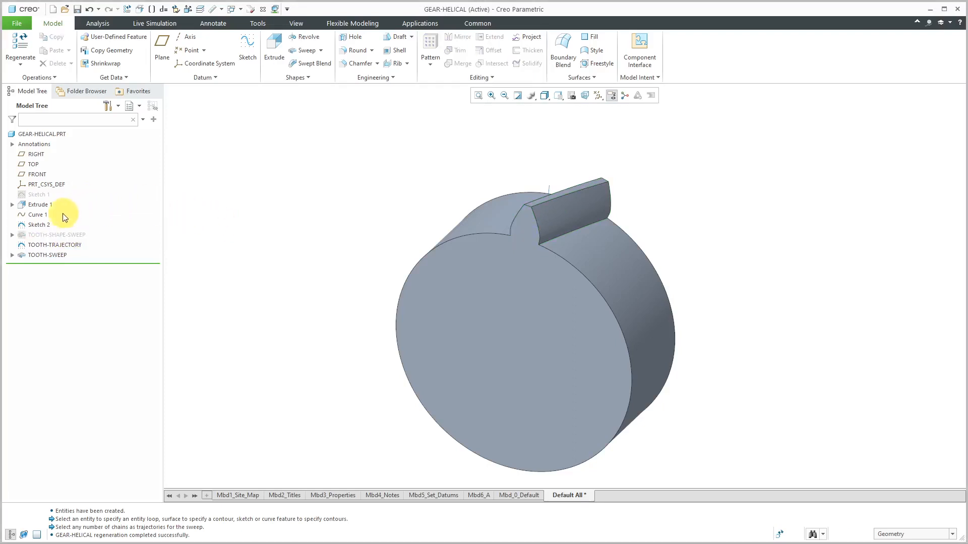
left_click(43, 225)
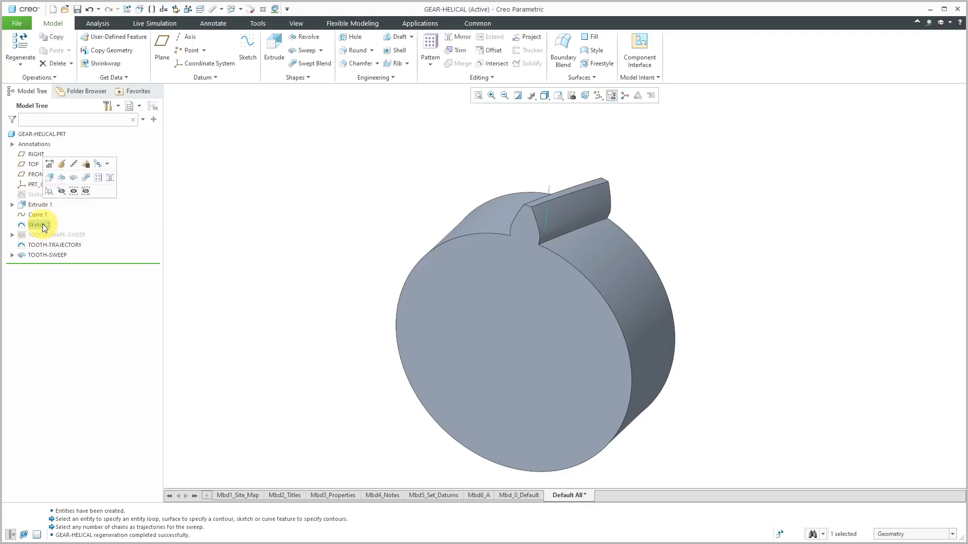
left_click(61, 191)
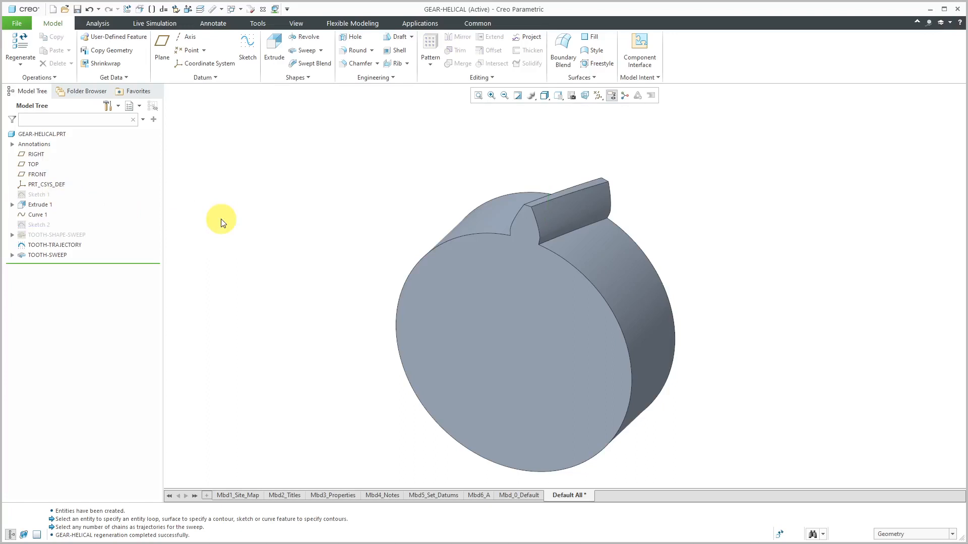
Copy TOOTH-SWEEP and paste it special as a partially dependent copy with move/rotate transformations applied
left_click(64, 256)
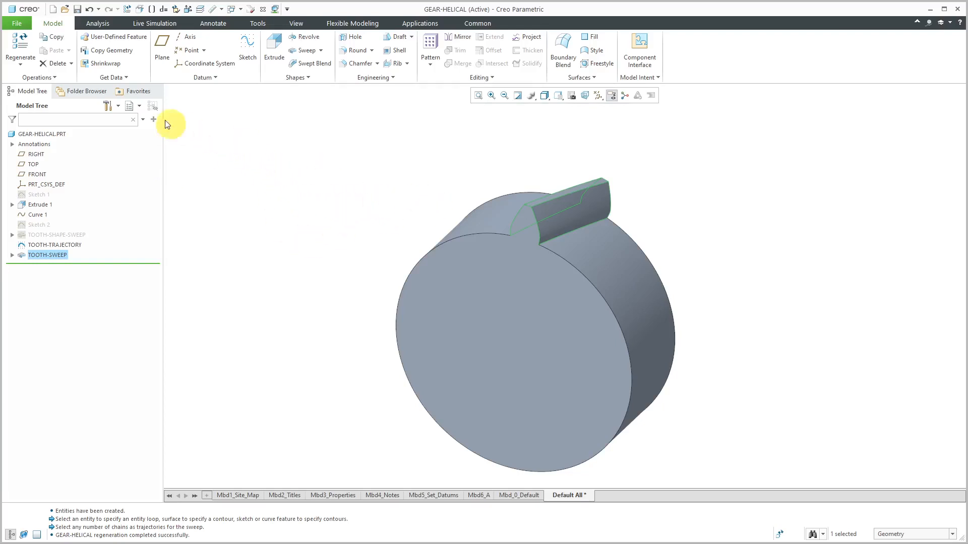
left_click(56, 37)
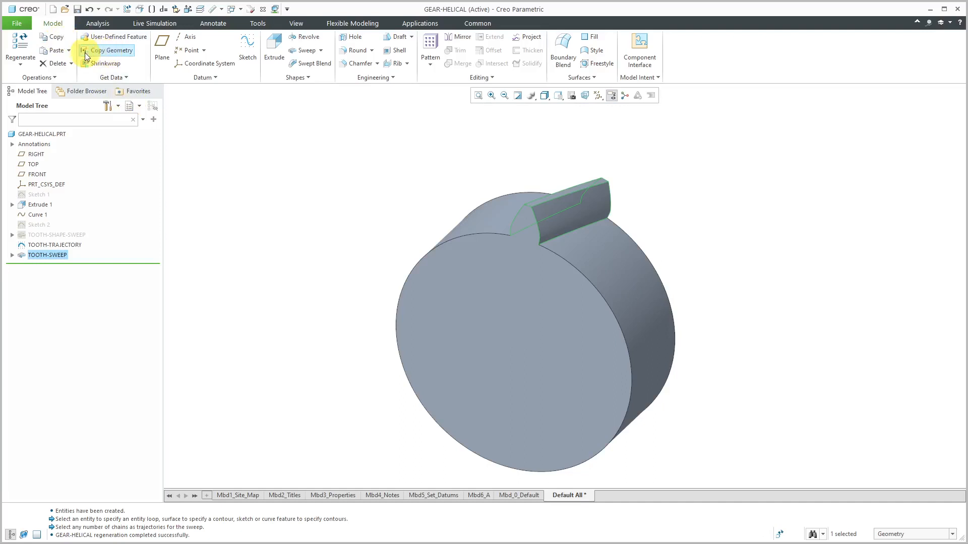
left_click(69, 50)
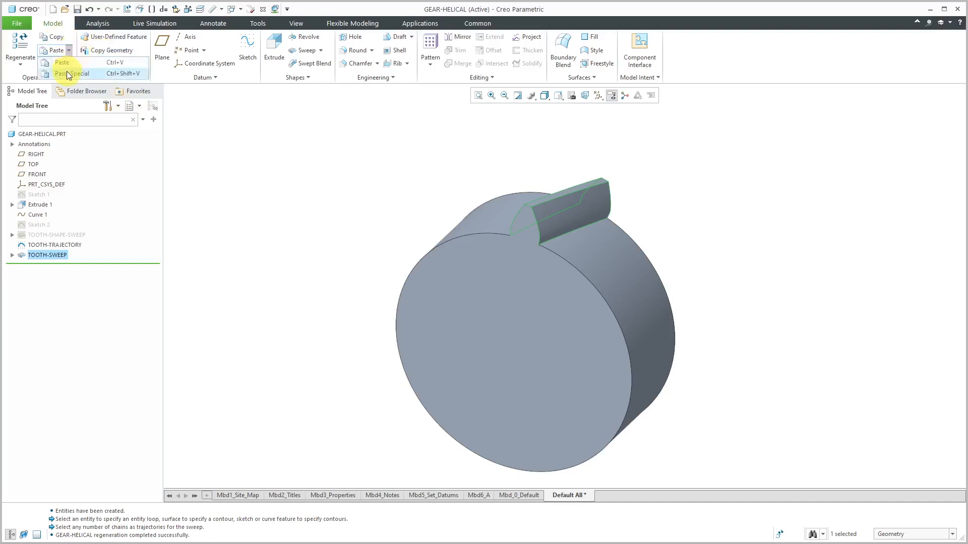
left_click(67, 73)
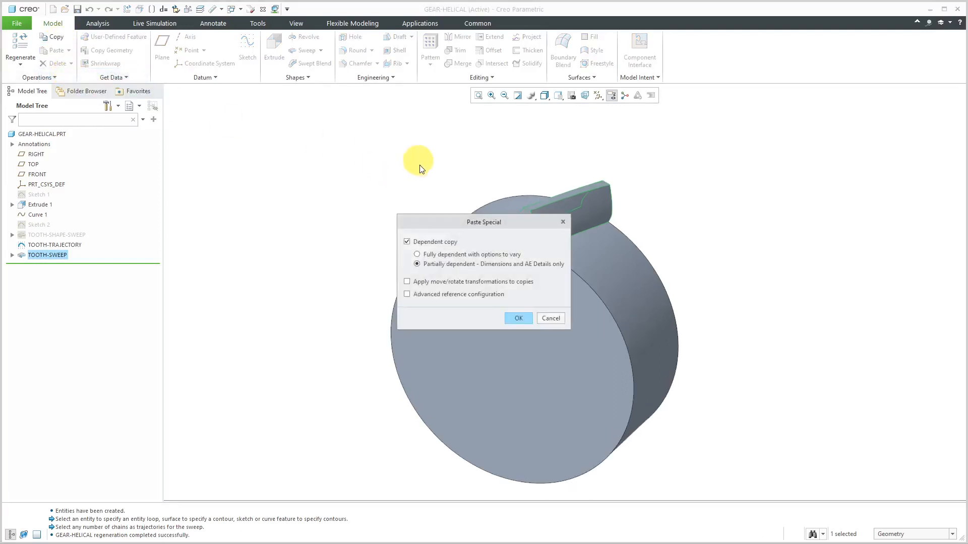
left_click(434, 282)
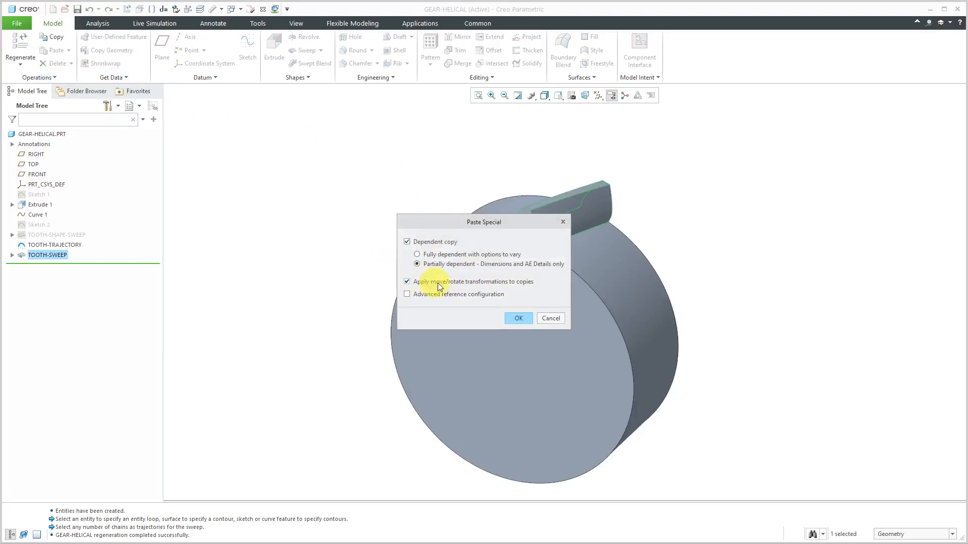
left_click(516, 318)
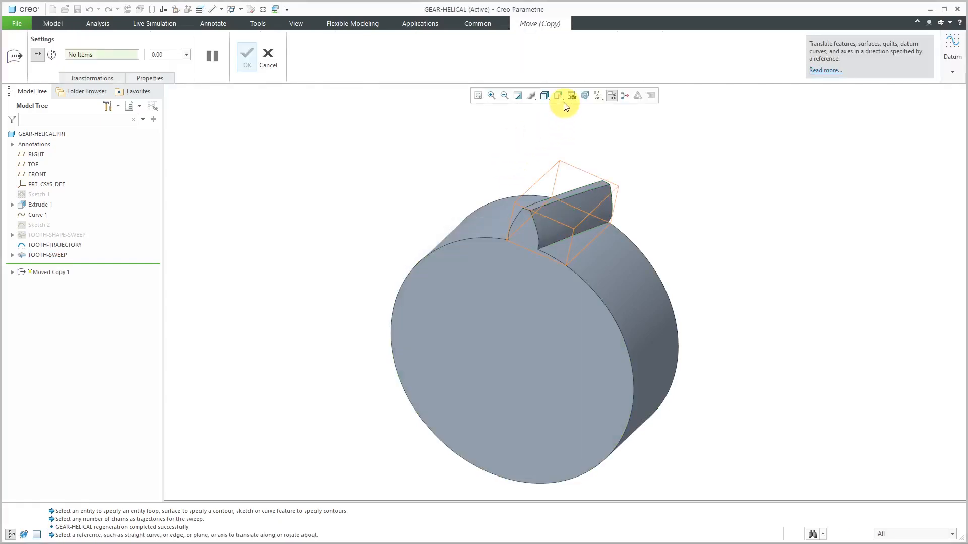
Show the datum axes and set the copied tooth to rotate about the gear's central axis
left_click(597, 95)
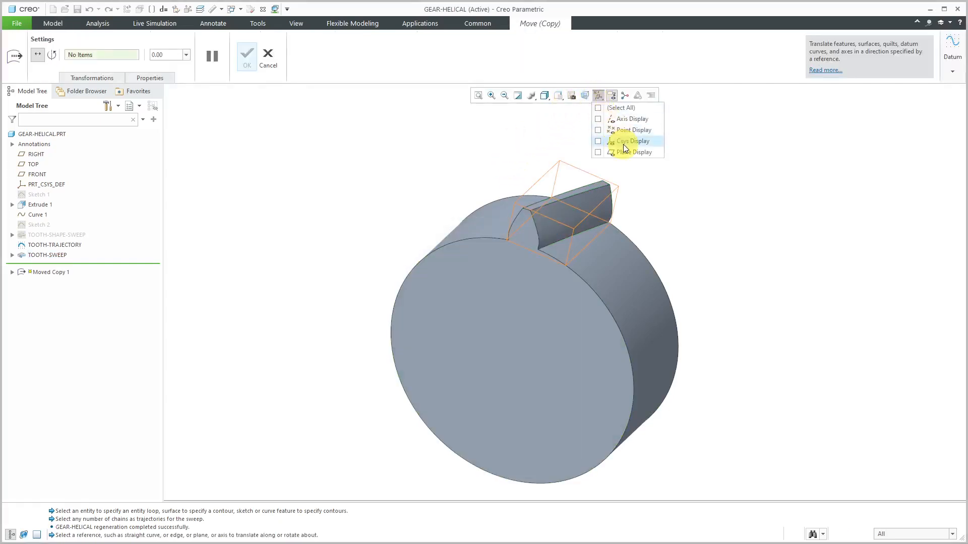
left_click(621, 120)
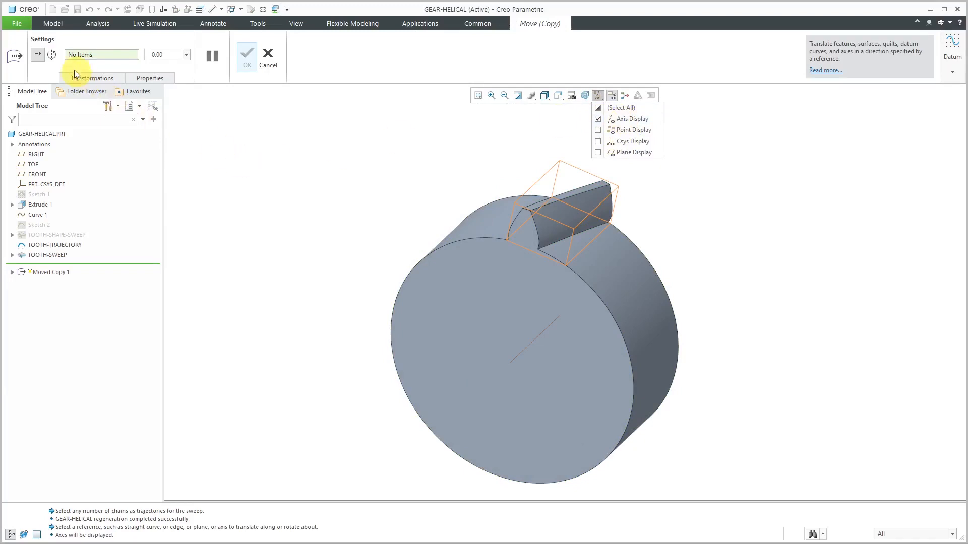
left_click(56, 54)
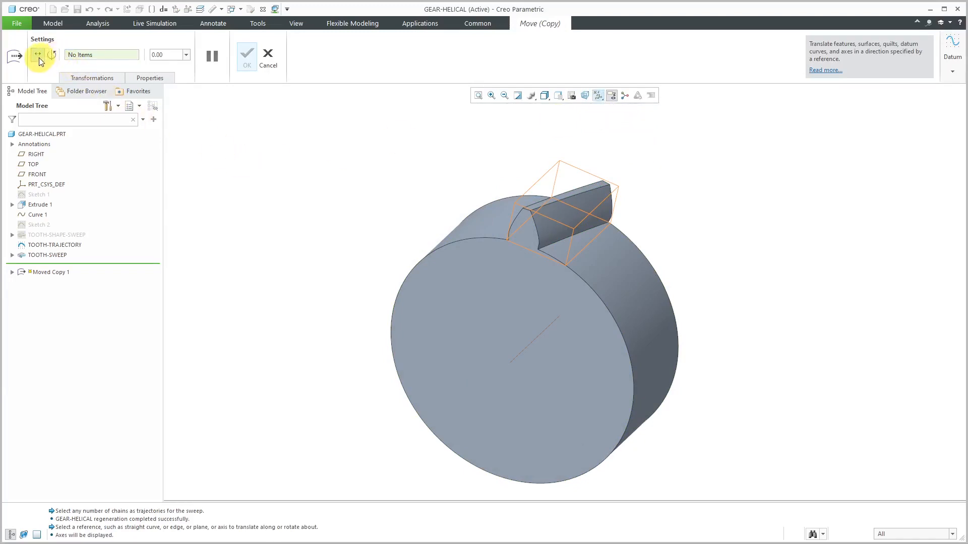
left_click(52, 56)
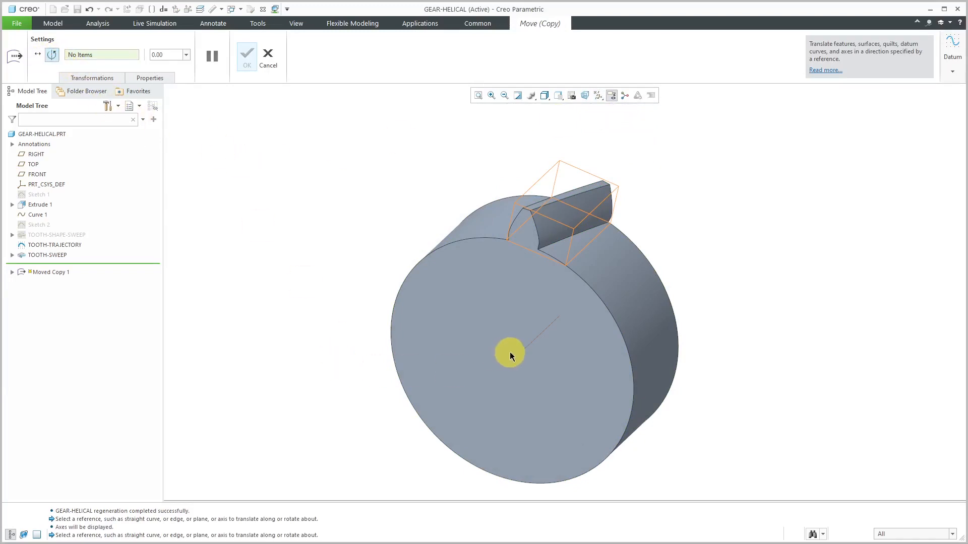
left_click(520, 357)
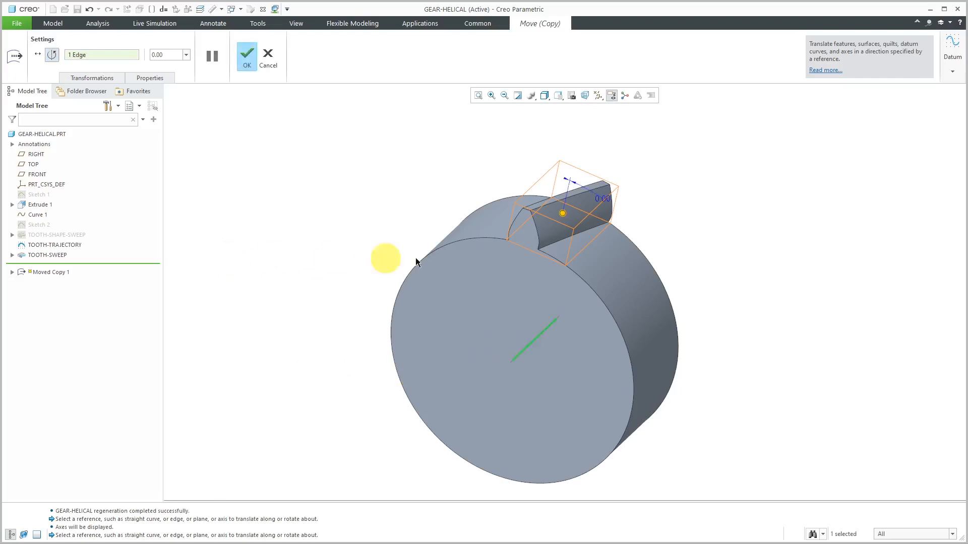
Drive the copied tooth's rotation angle with COPY_ANGLE, accepting it as a feature relation, and complete the moved copy
left_click_drag(570, 217, 607, 241)
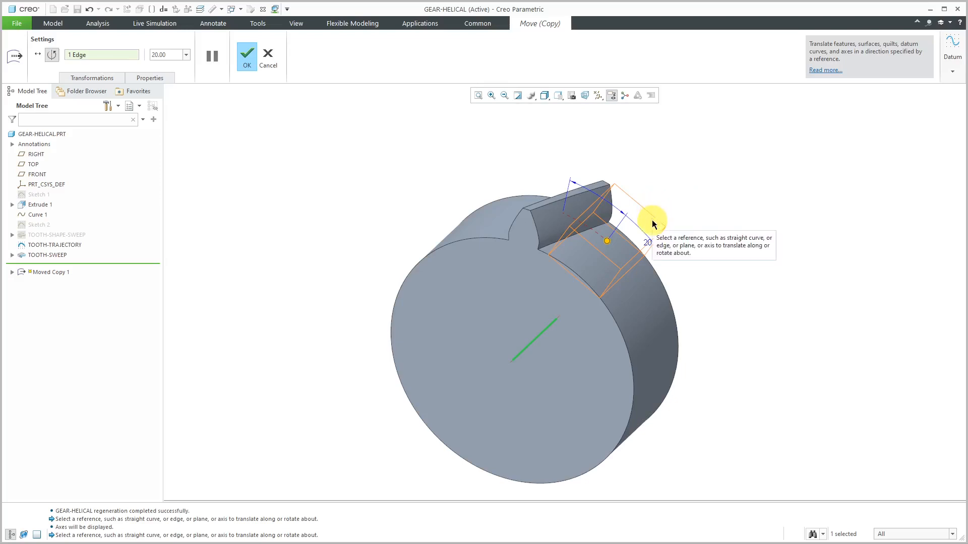
double_click(655, 241)
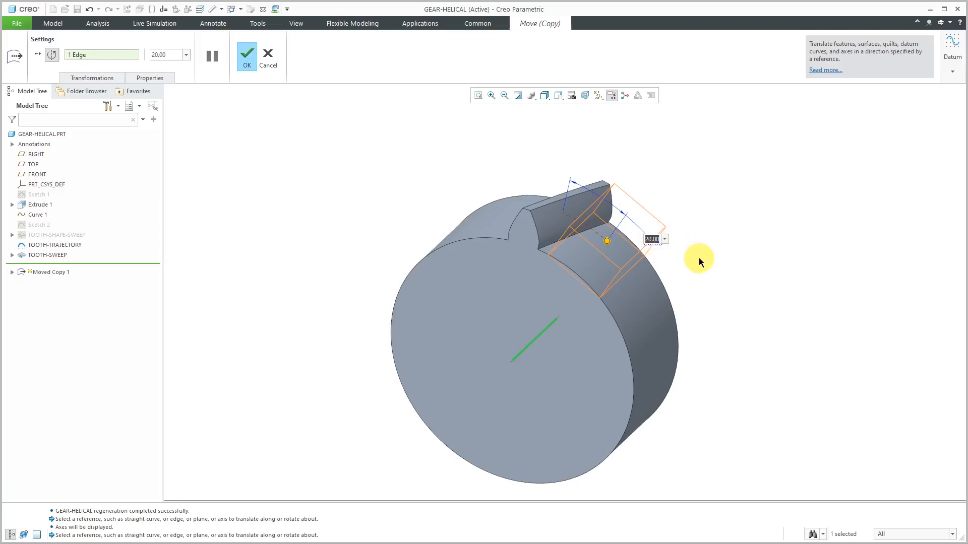
type("COPY_ANGLE")
key("Return")
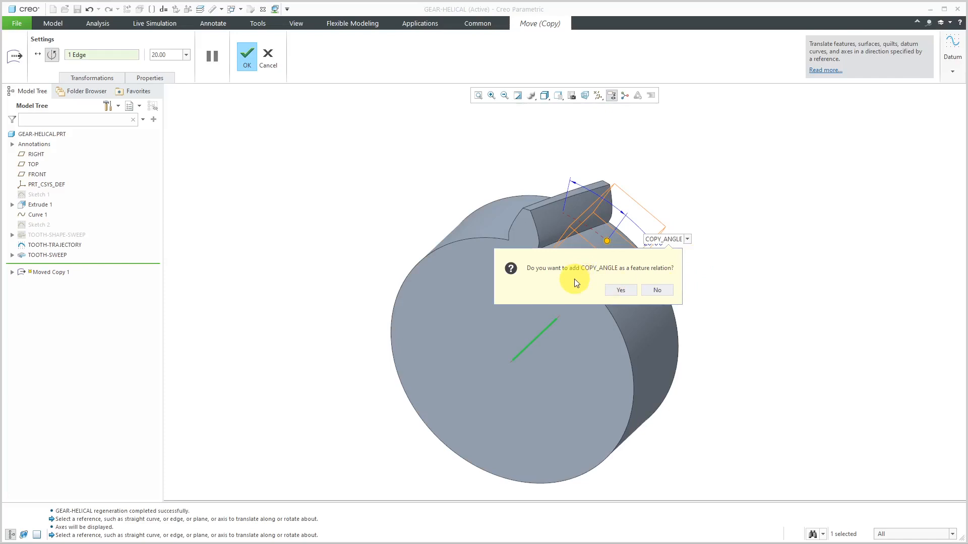
left_click(622, 291)
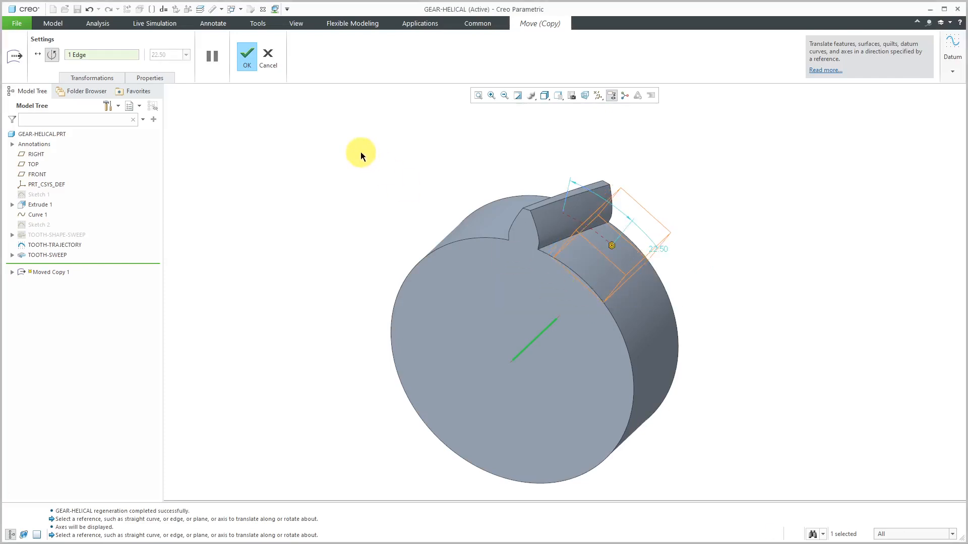
left_click(241, 60)
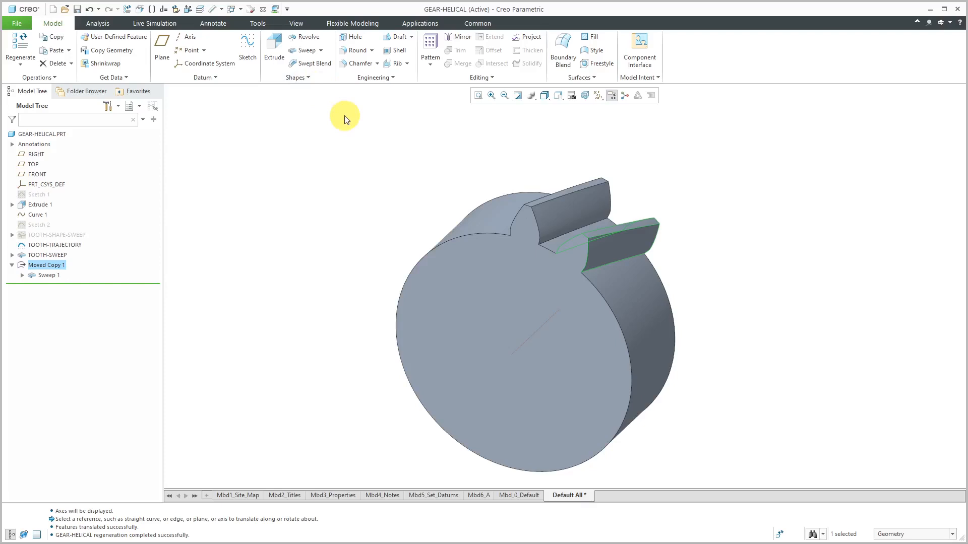
Start a dimension pattern of Moved Copy 1 using its rotation angle, with PATTERN_ANGLE as the increment added as a feature relation
right_click(54, 268)
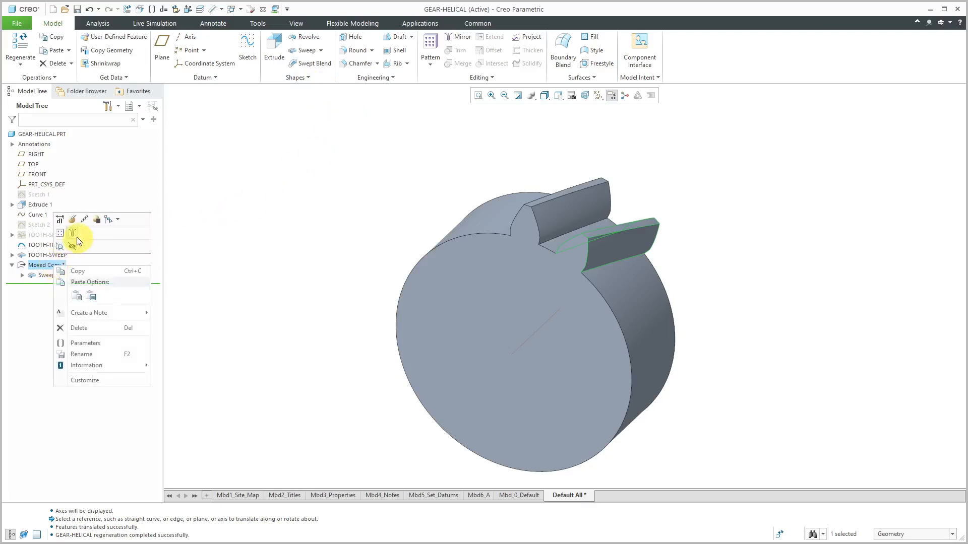
left_click(60, 233)
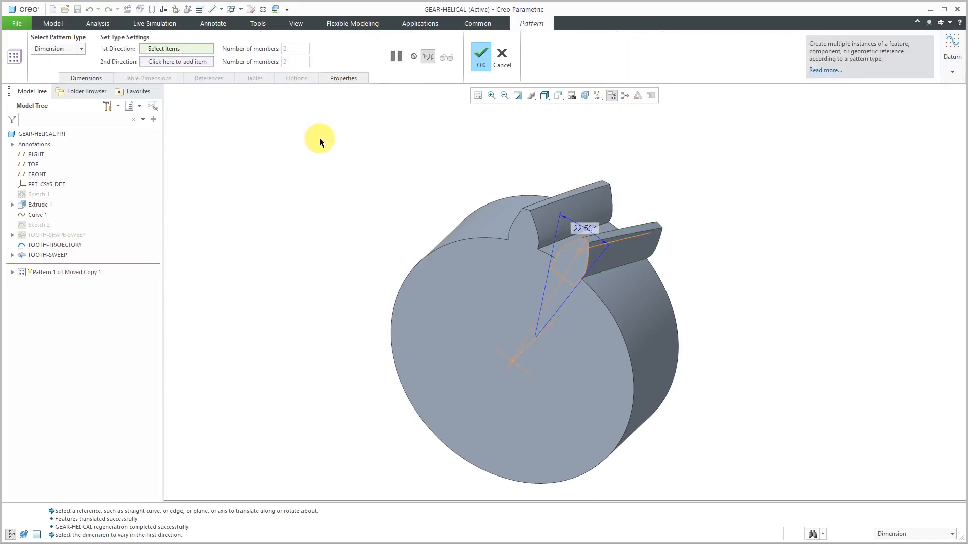
left_click(582, 232)
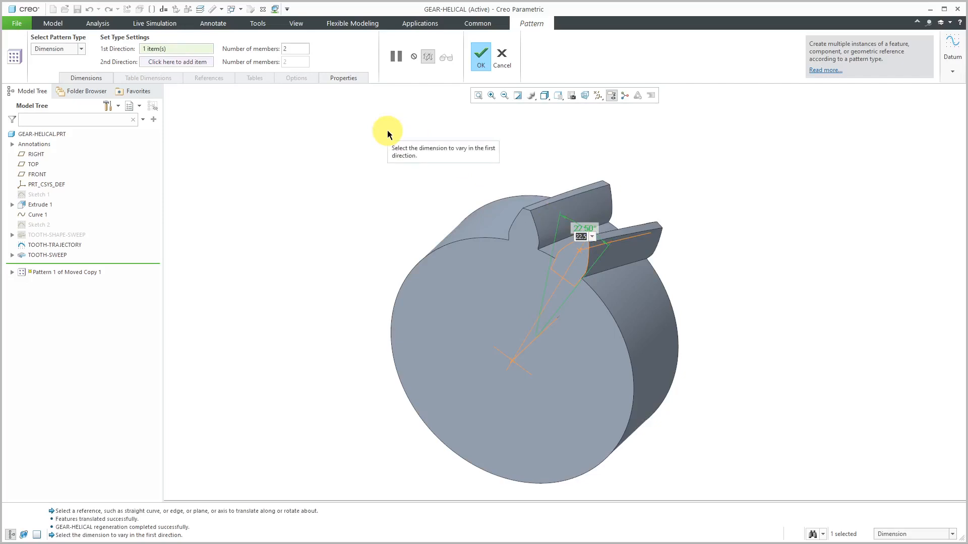
type("PATTERN")
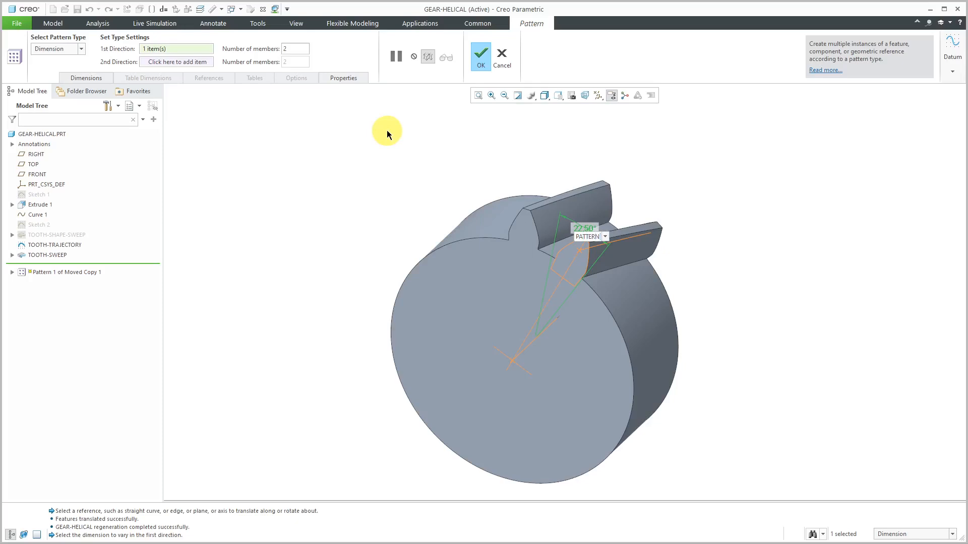
type("_AN")
key("Return")
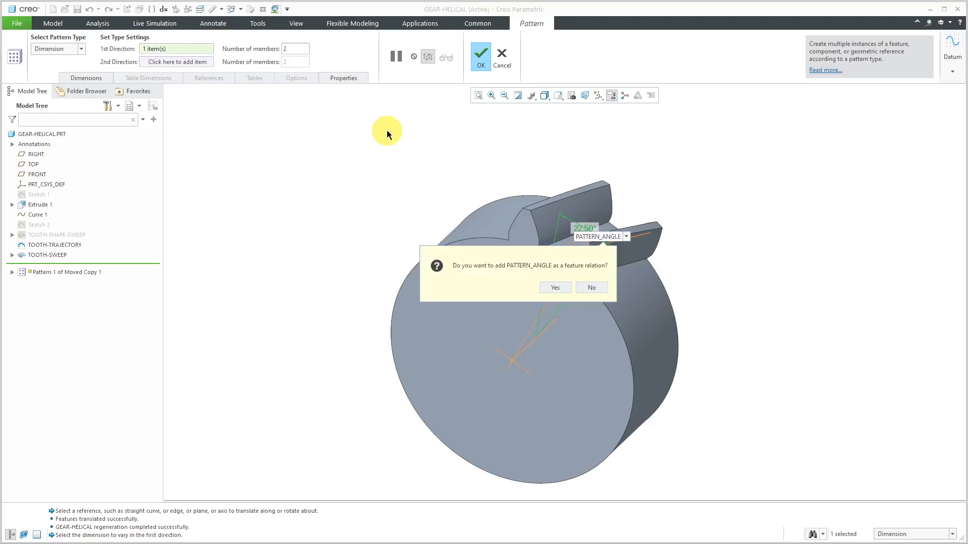
left_click(563, 288)
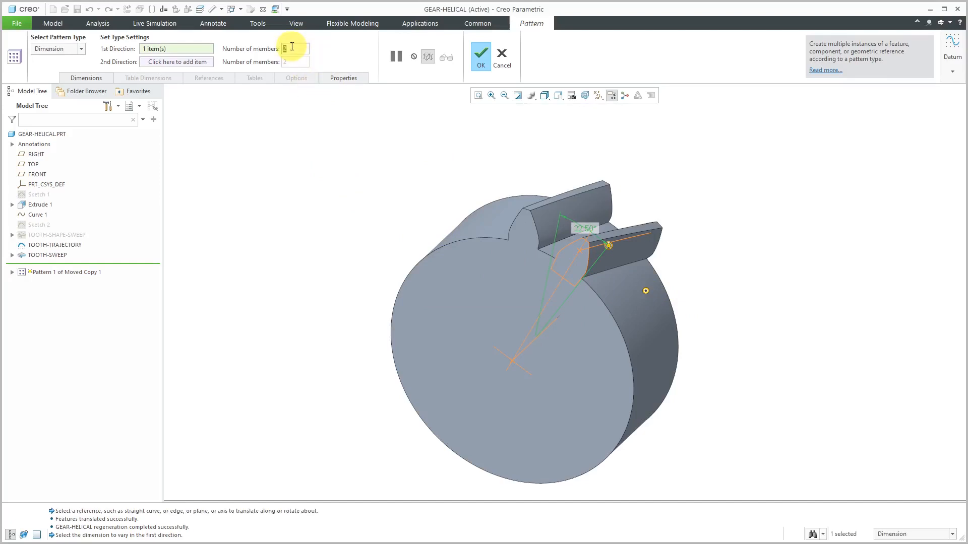
Set the first-direction member count to 6 and complete the tooth pattern
type("6")
left_click(484, 59)
mouse_move(435, 142)
middle_mouse_down()
mouse_move(494, 151)
mouse_move(451, 170)
middle_mouse_up()
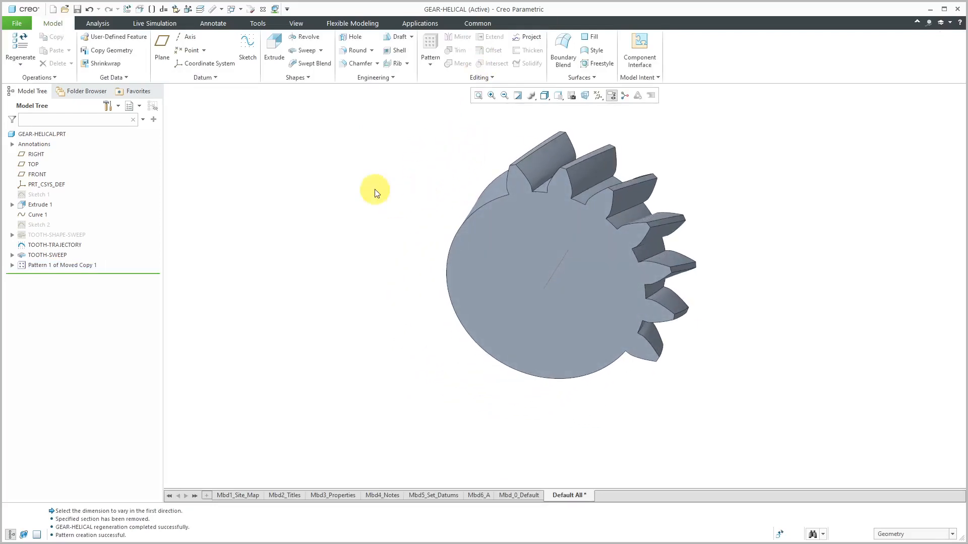
Add the comment "/* NUMBER OF TEETH IN PATTERN" at the end of the part's relations
left_click(637, 78)
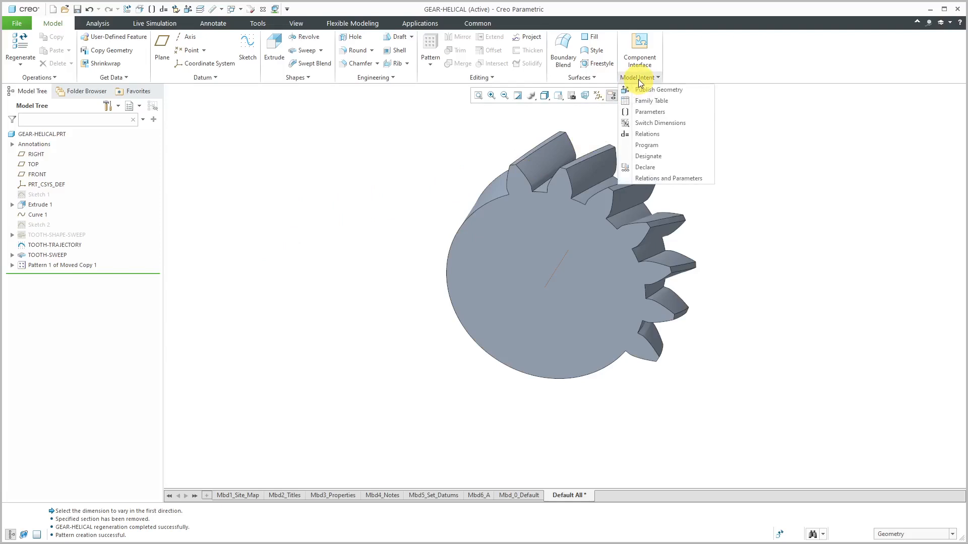
left_click(649, 134)
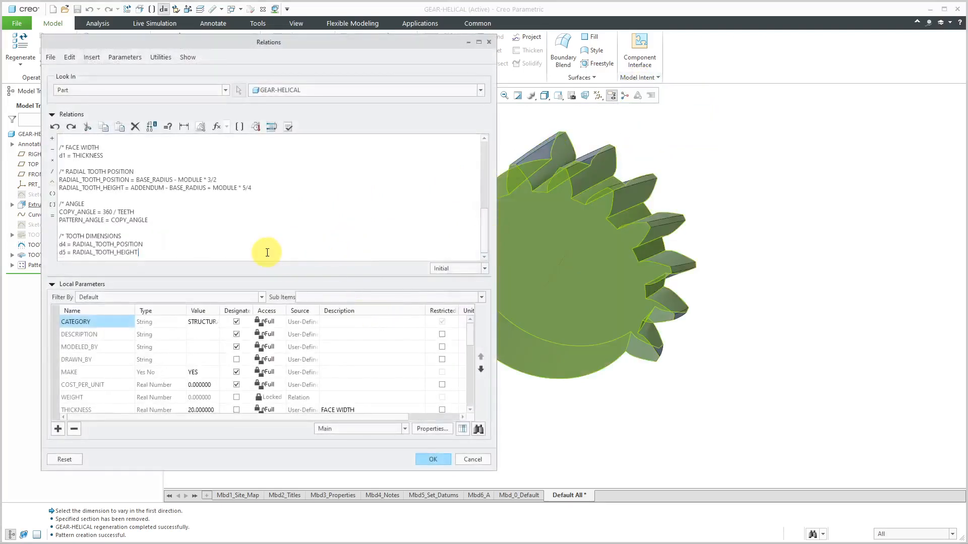
key("Return")
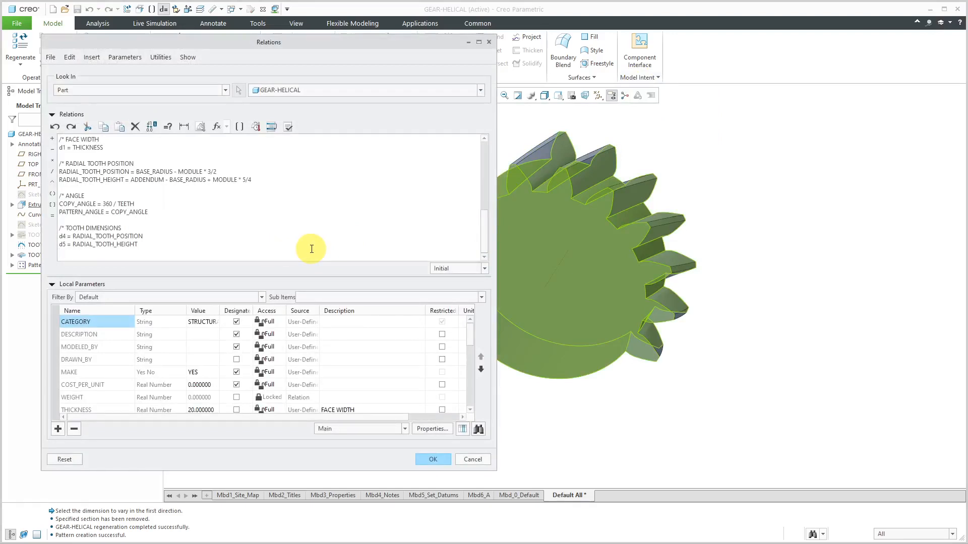
key("Return")
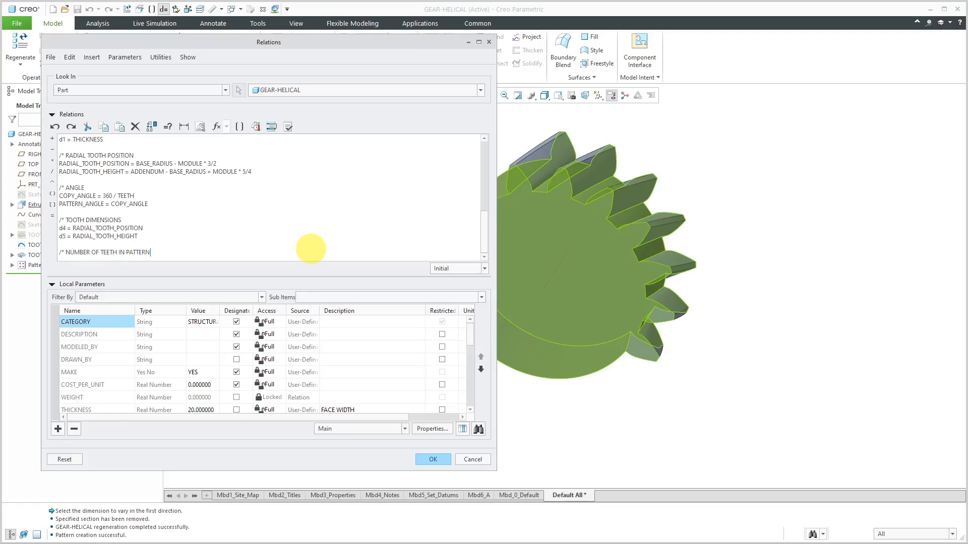
key("Return")
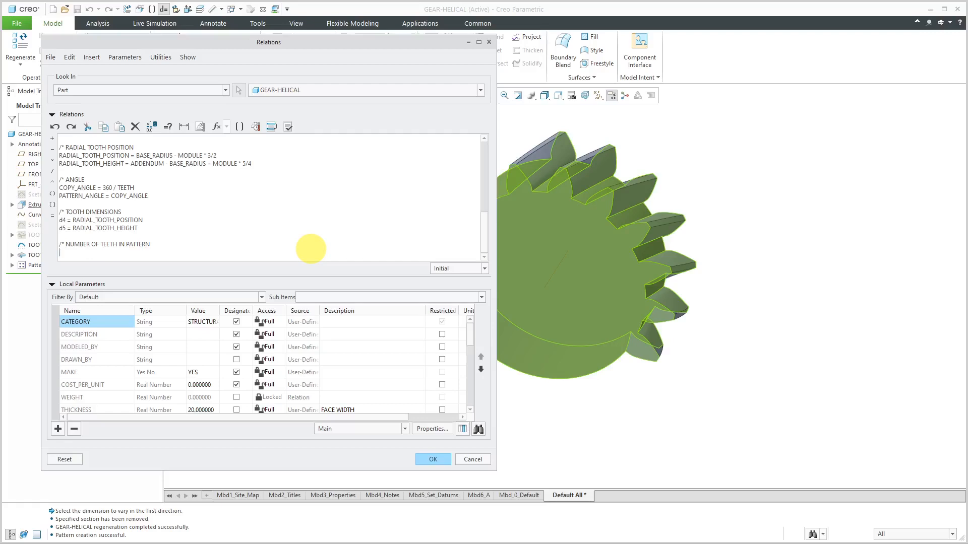
scroll(911, 250, "up", 3)
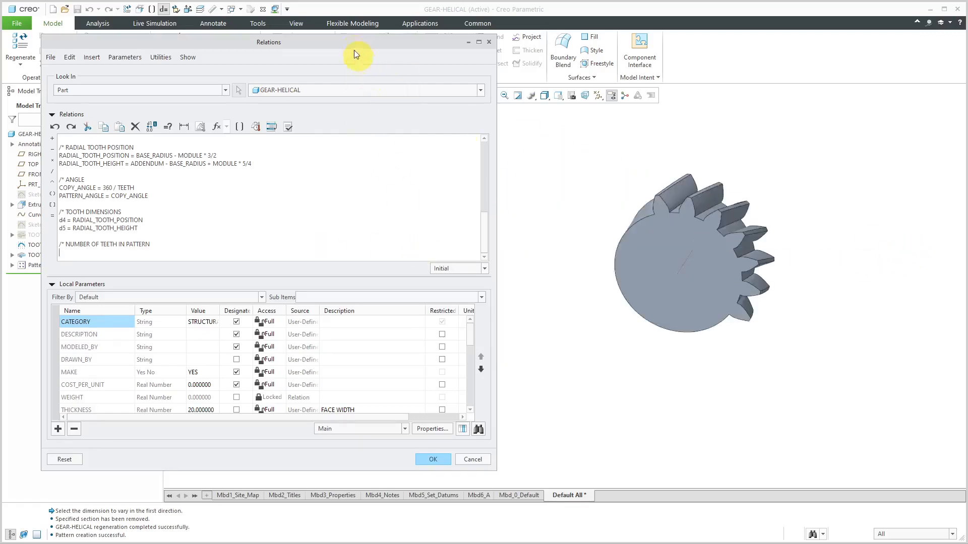
Insert the pattern's member-count dimension symbol below the comment, enter the relation p21 = ZA -1, and try to accept the relations
left_click_drag(354, 50, 414, 55)
left_click(54, 267)
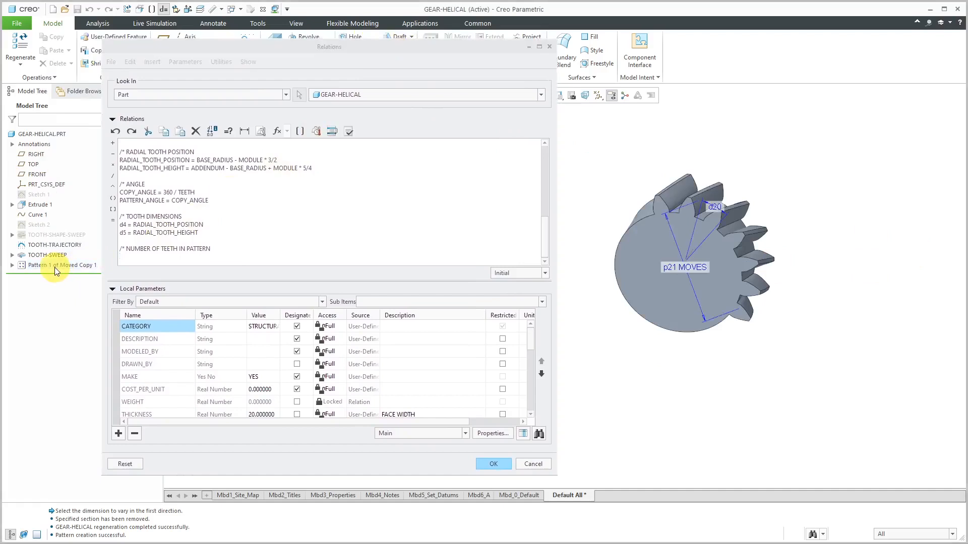
left_click(672, 270)
left_click(312, 258)
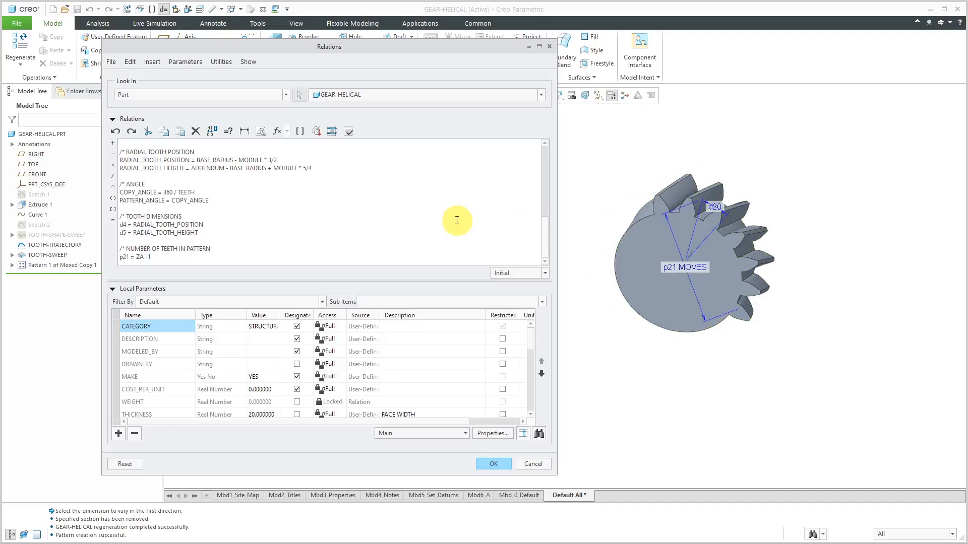
left_click(496, 463)
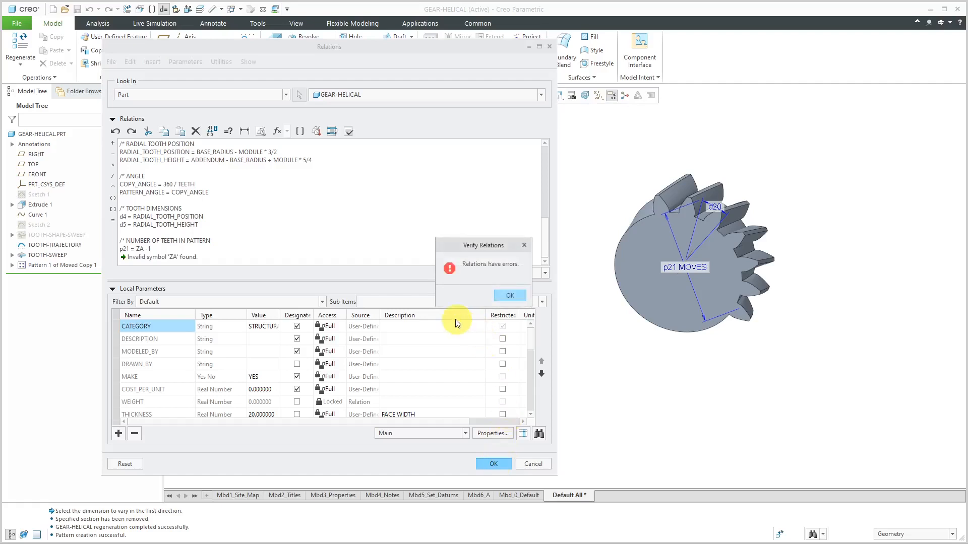
Correct the member-count relation to p21 = TEETH -1, verify and accept the relations, and regenerate the gear
left_click(501, 295)
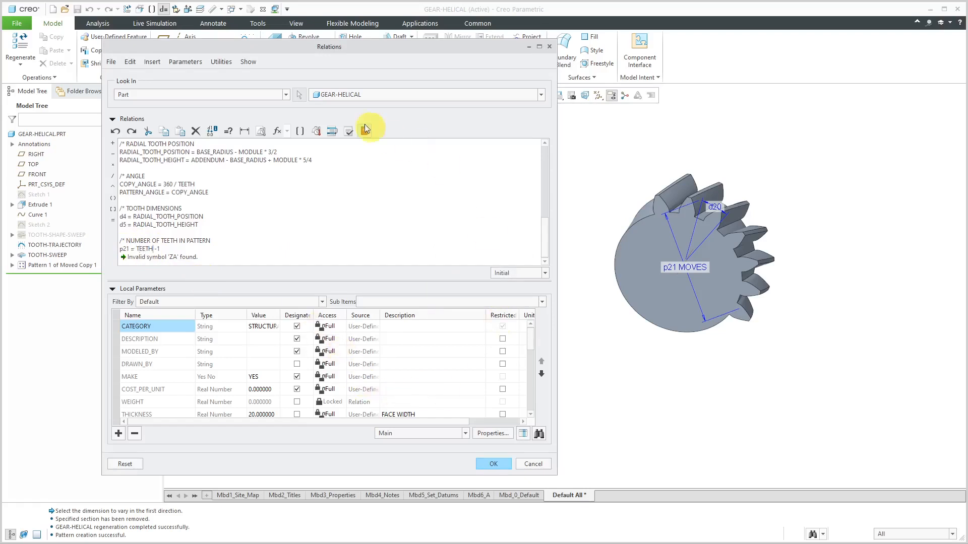
left_click(349, 131)
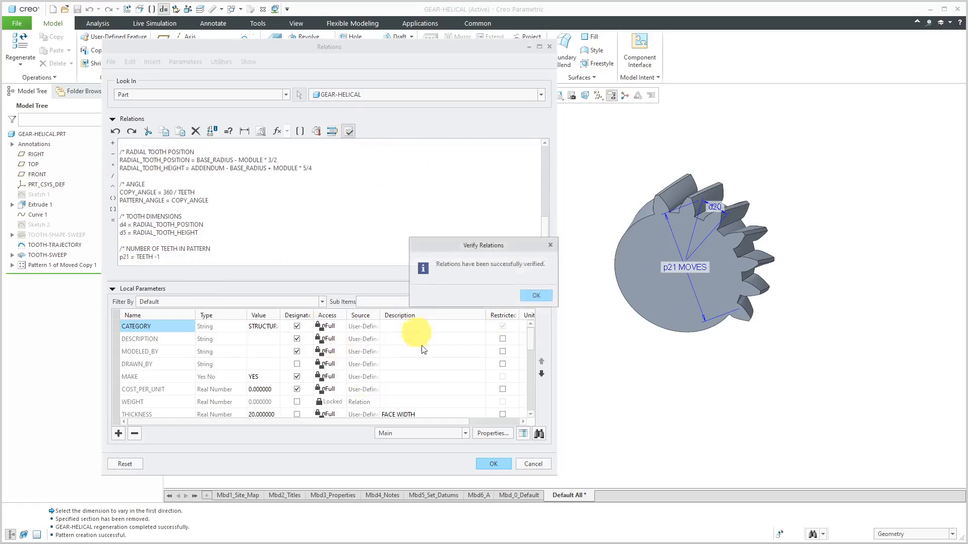
left_click(538, 295)
left_click(493, 464)
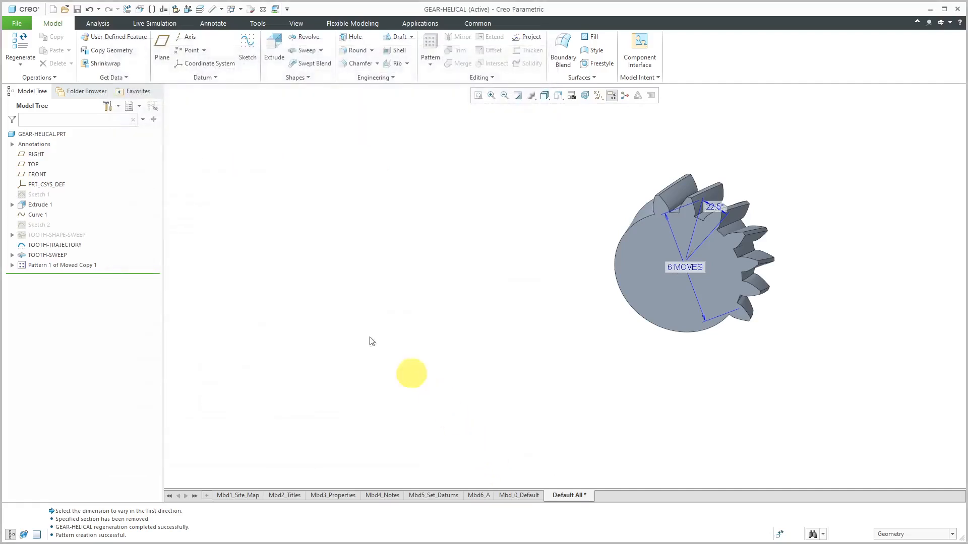
left_click(19, 44)
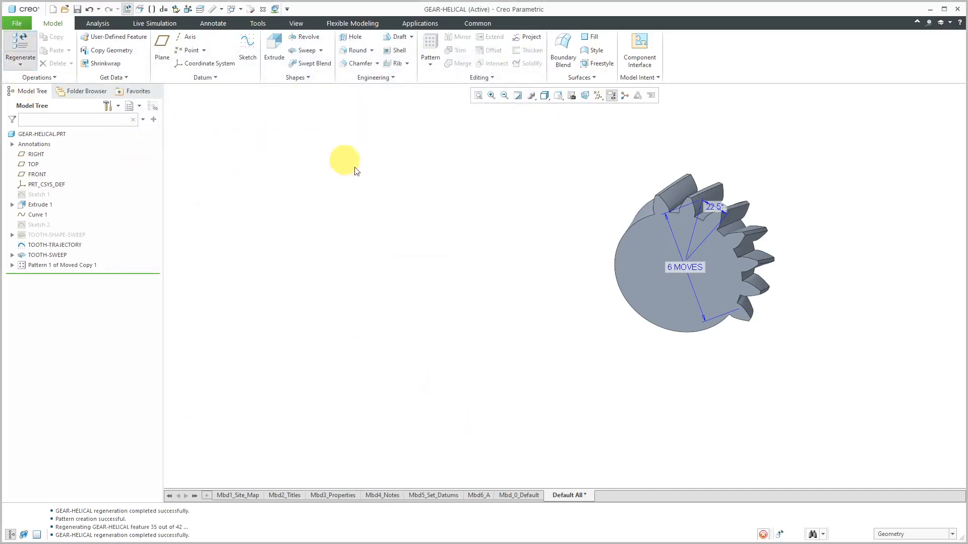
mouse_move(739, 162)
middle_mouse_down()
mouse_move(696, 147)
mouse_move(730, 142)
mouse_move(695, 146)
mouse_move(628, 116)
mouse_move(648, 130)
mouse_move(738, 128)
mouse_move(724, 121)
mouse_move(676, 143)
mouse_move(705, 138)
mouse_move(685, 147)
middle_mouse_up()
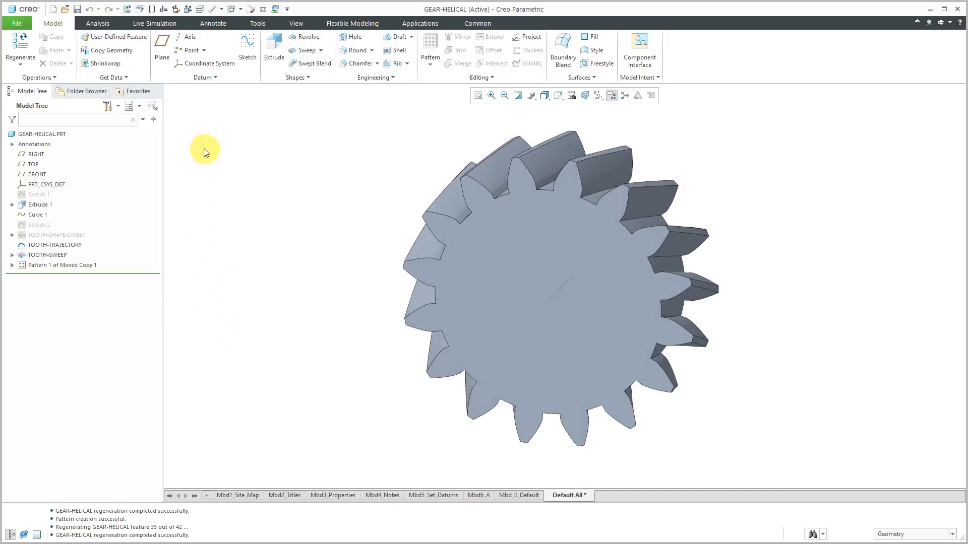
Create a simple 20 mm diameter hole on the gear's front face, coaxial with the central axis, with its depth set to To Next
left_click(356, 39)
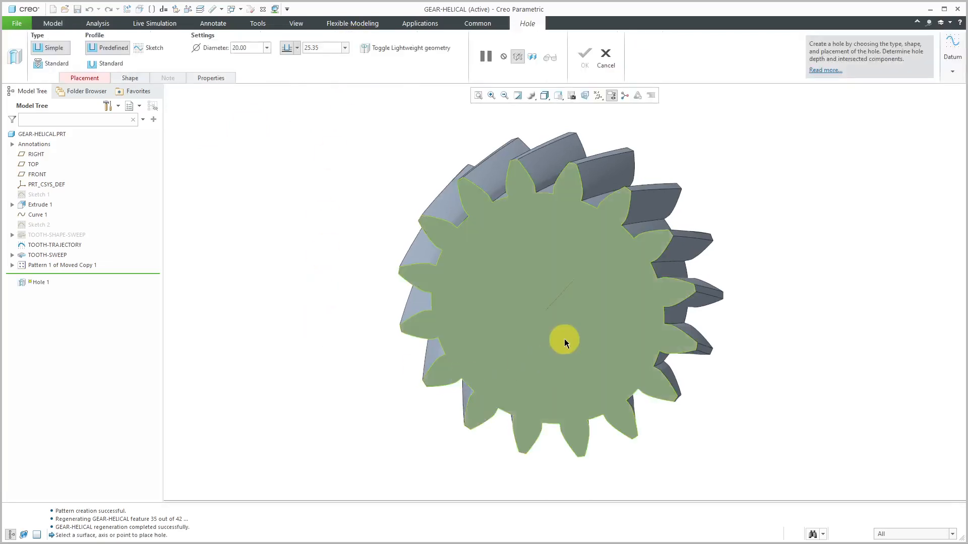
left_click(565, 342)
left_click(560, 292, "ctrl")
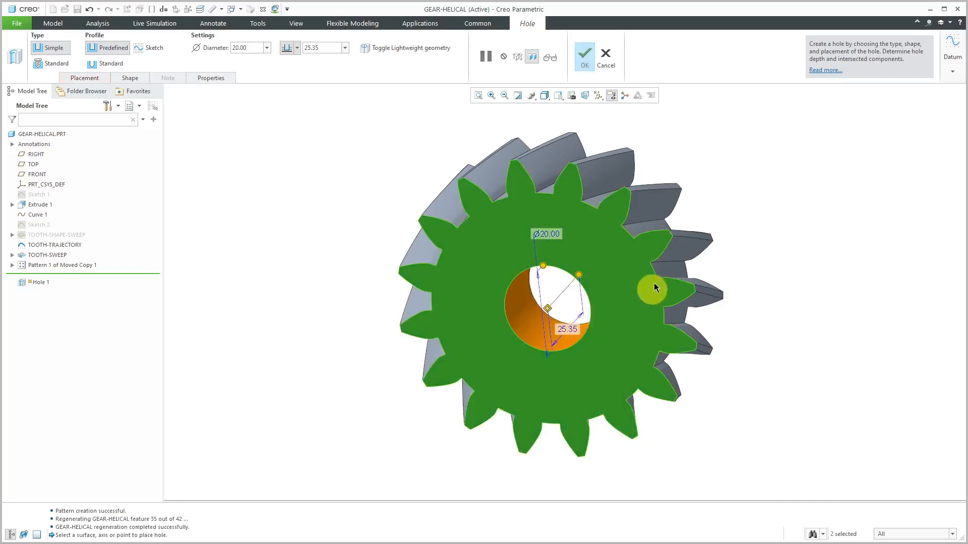
right_click(579, 277)
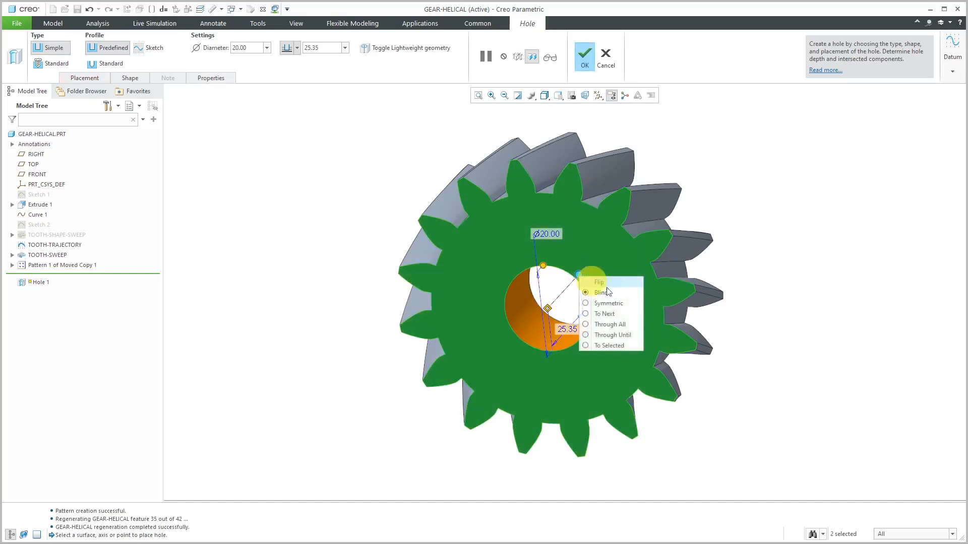
left_click(616, 312)
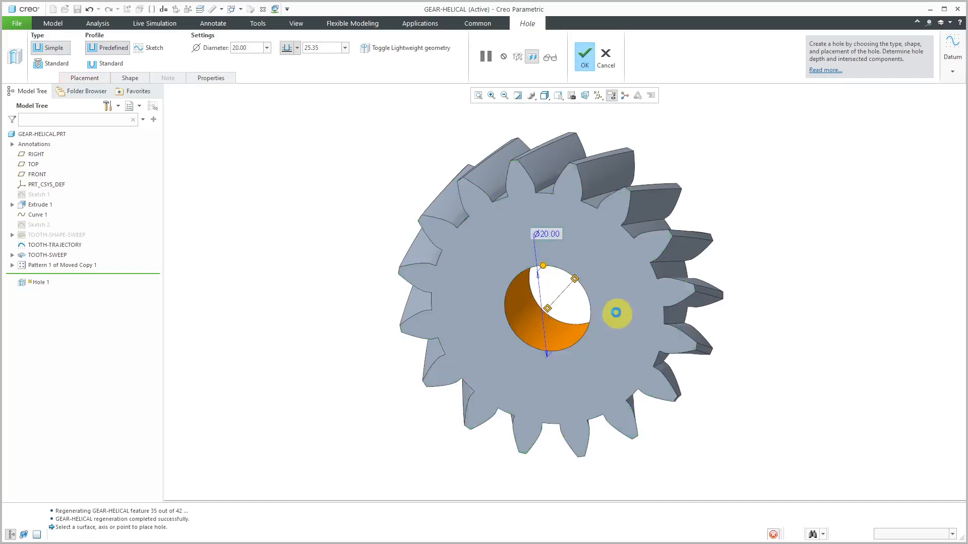
middle_click(353, 164)
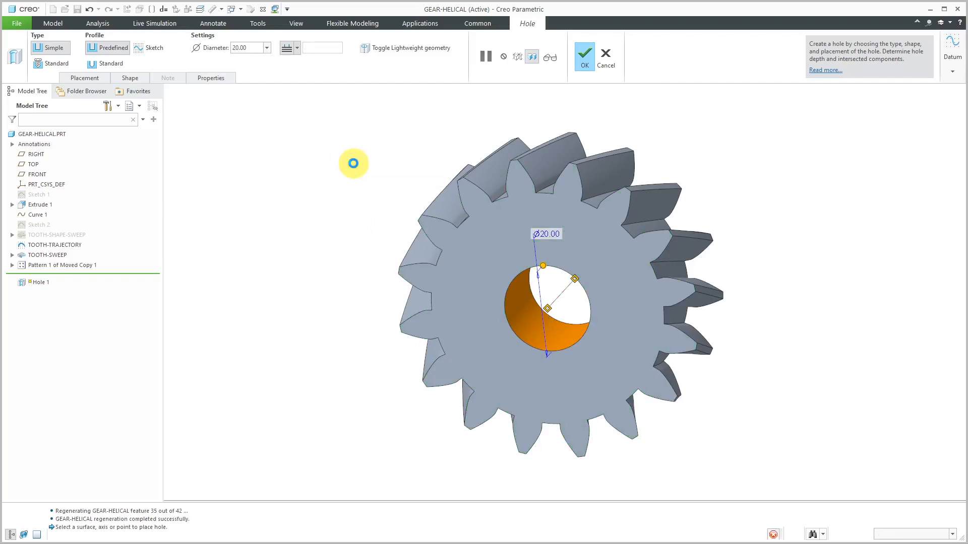
left_click(363, 166)
mouse_move(373, 167)
middle_mouse_down()
mouse_move(372, 151)
mouse_move(374, 164)
mouse_move(383, 147)
mouse_move(376, 166)
middle_mouse_up()
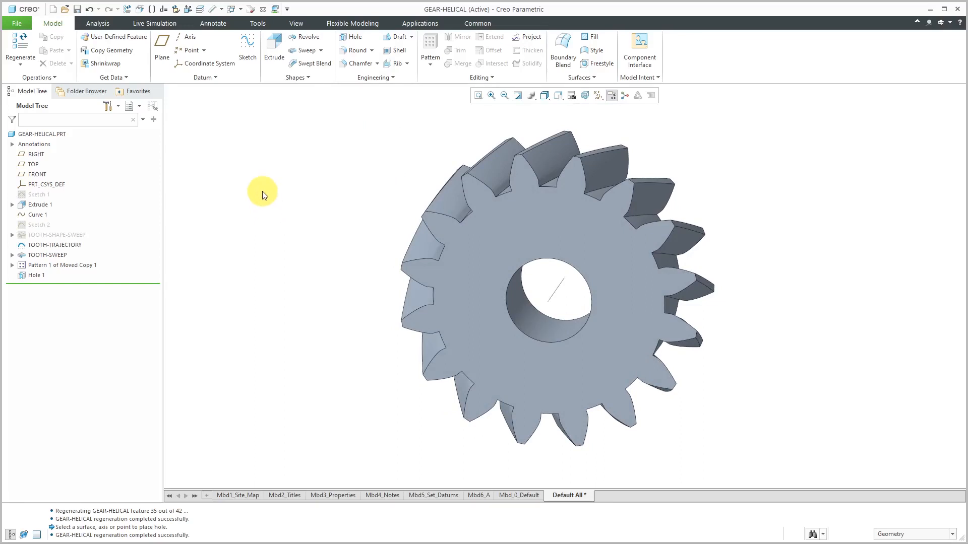
Start a sketch on the gear's front face with the RIGHT datum plane oriented to Top, viewed in 2D orientation
left_click(246, 50)
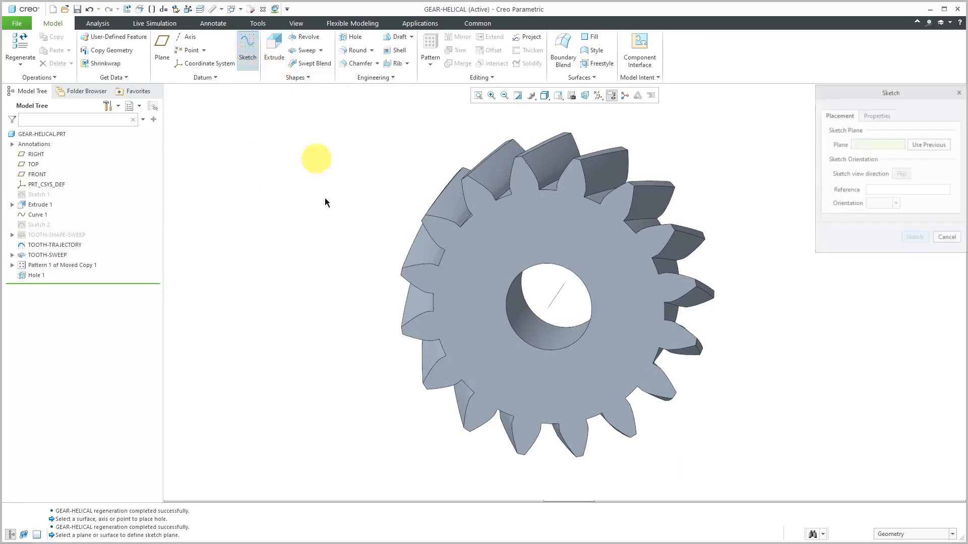
left_click(542, 255)
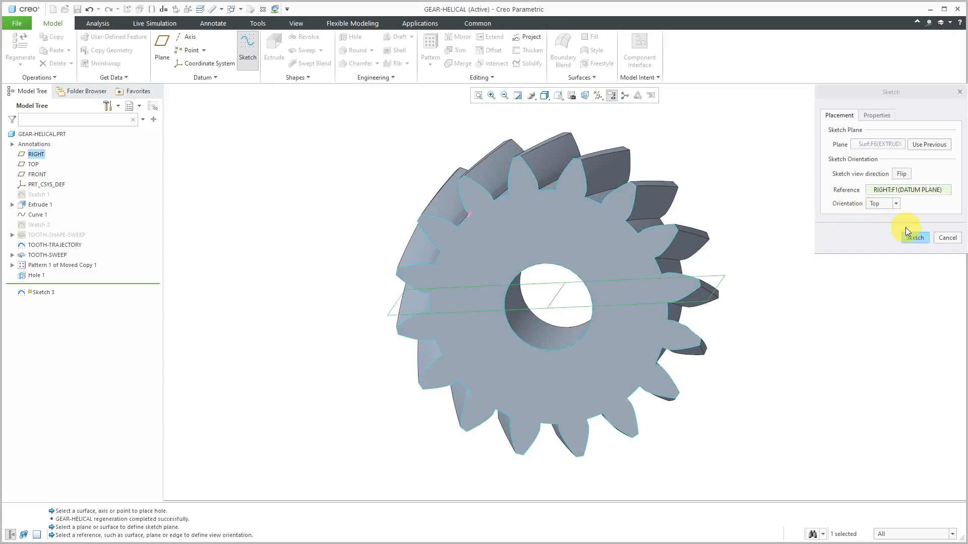
left_click(915, 238)
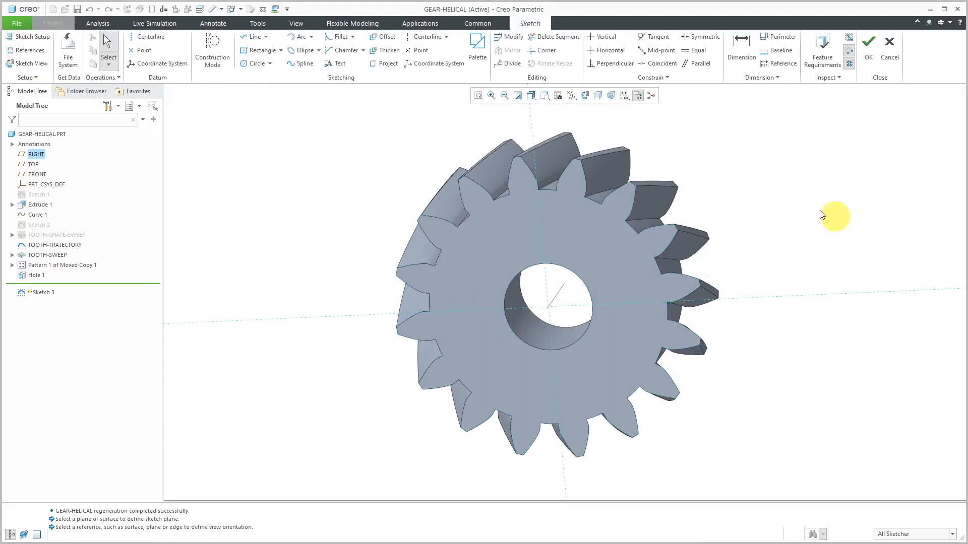
left_click(586, 97)
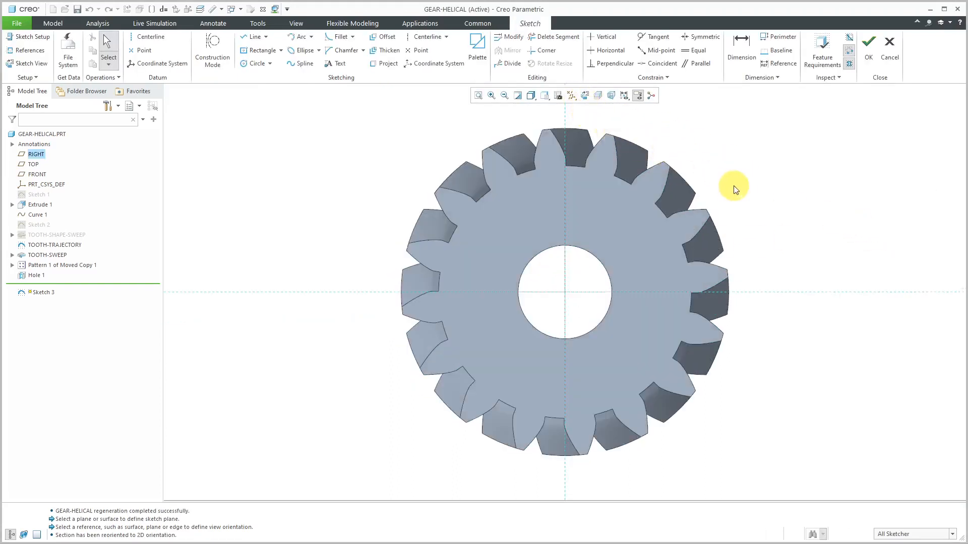
Add the central hole's surface as a sketch reference and solve the references
right_click(295, 169)
left_click(333, 203)
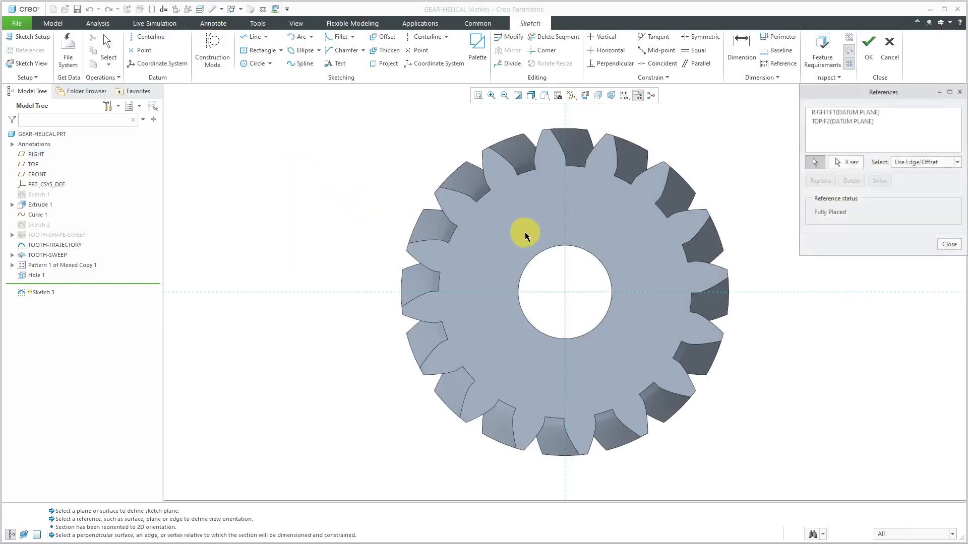
left_click(546, 250)
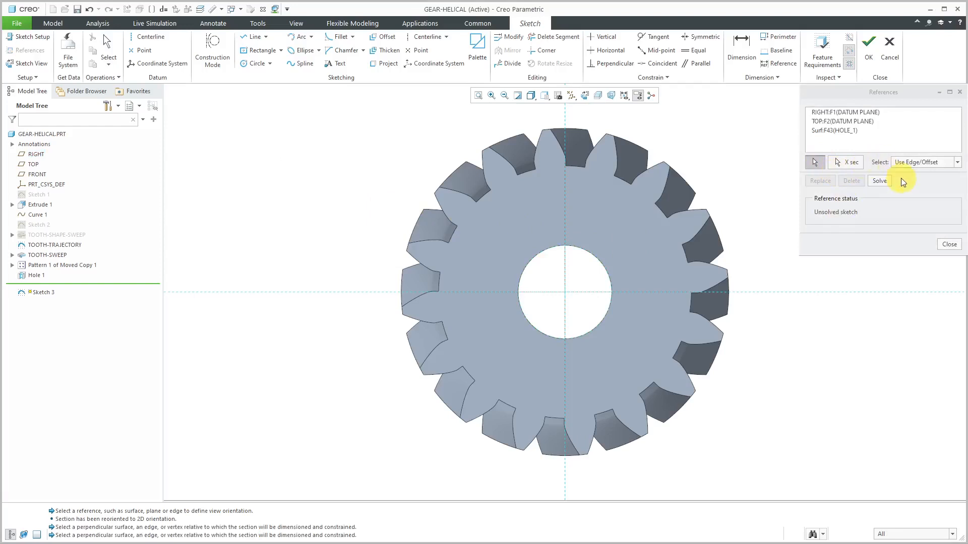
left_click(883, 180)
left_click(943, 245)
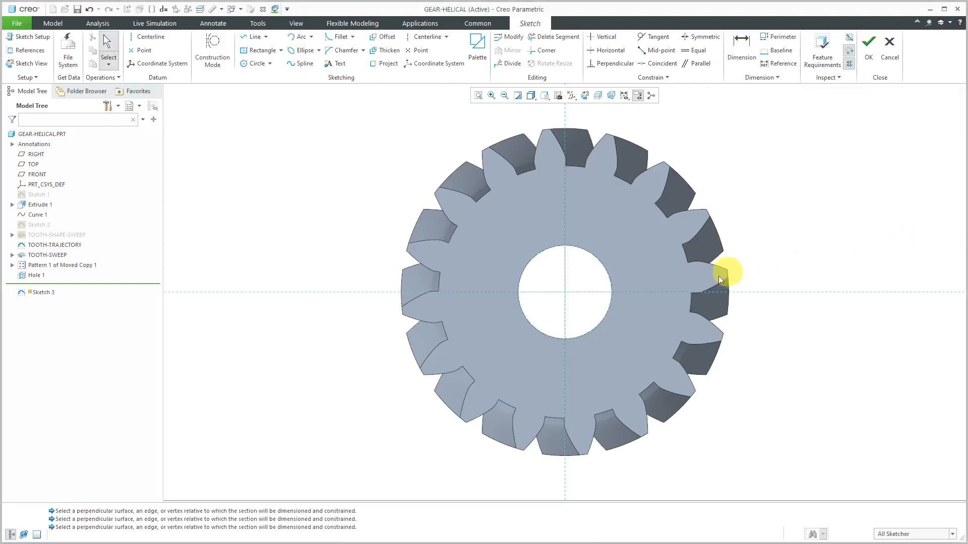
scroll(582, 259, "up", 4)
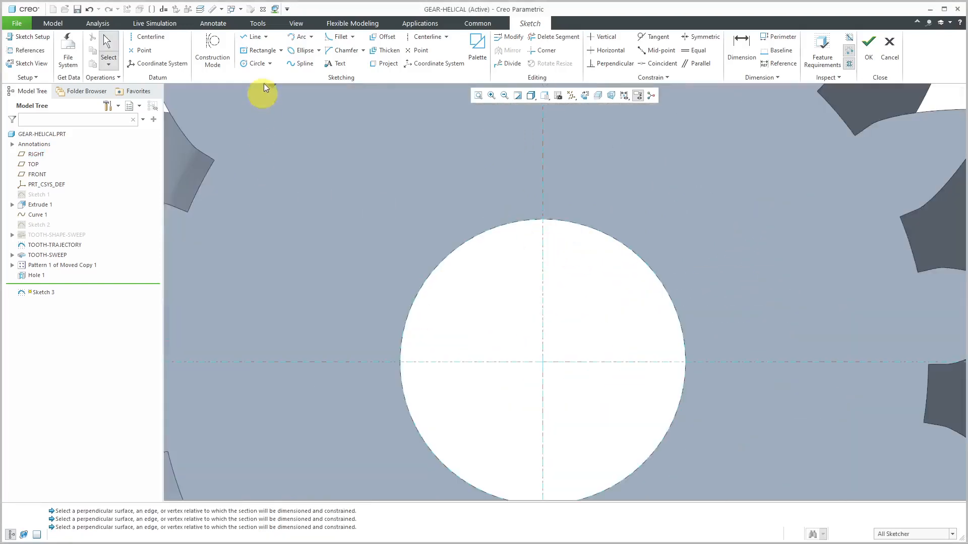
Sketch a center rectangle with equal sides, centred where the vertical reference meets the upper edge of the bore
left_click(257, 50)
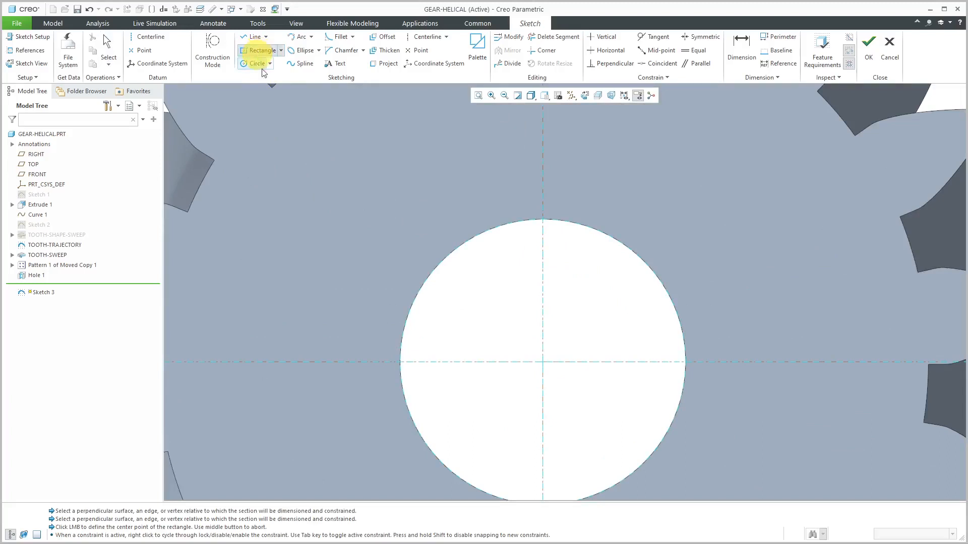
left_click(543, 219)
left_click(564, 241)
middle_click(539, 240)
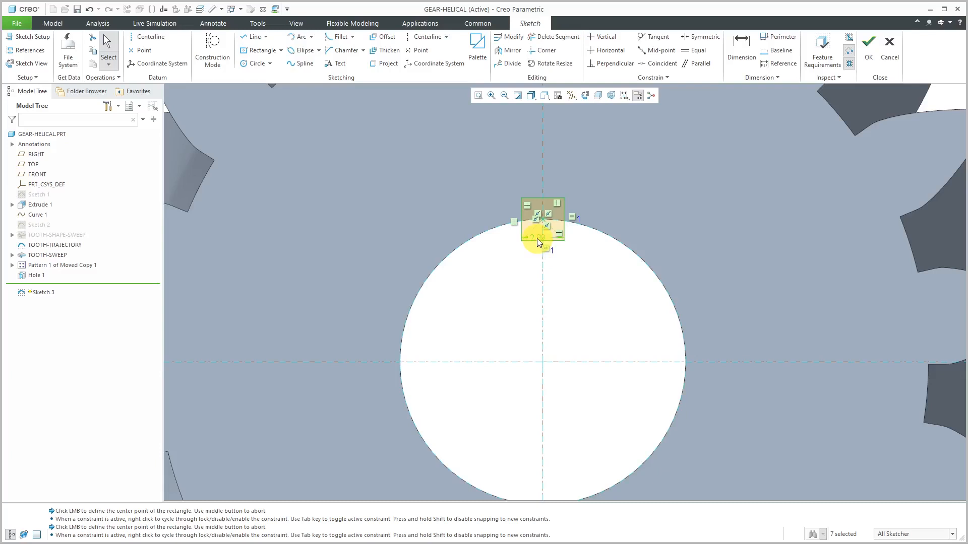
Set the keyway square's width to 4 mm and finish the sketch
double_click(537, 237)
type("4")
key("Return")
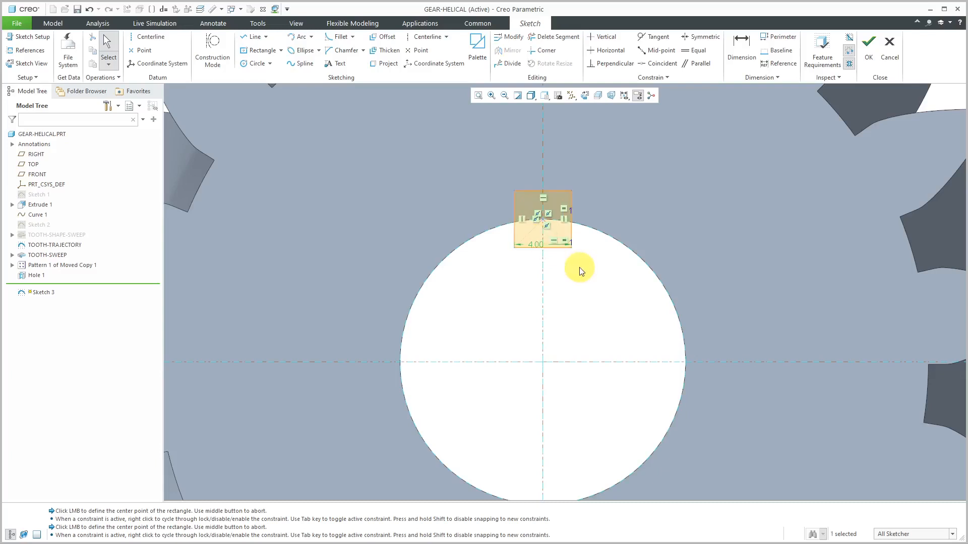
left_click(868, 48)
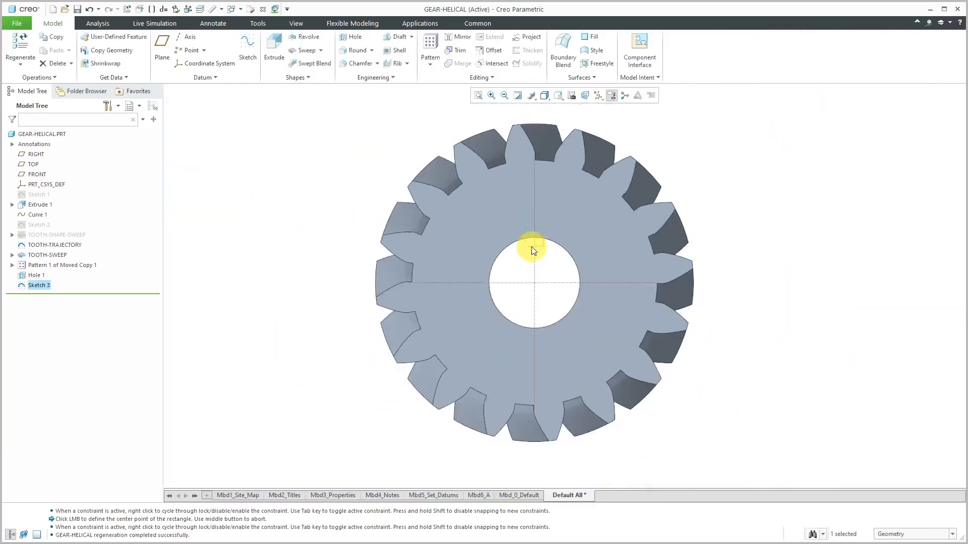
Extrude the keyway square with the depth option To Selected, using the gear's opposite end face as the depth reference
middle_click_drag(545, 241, 519, 257)
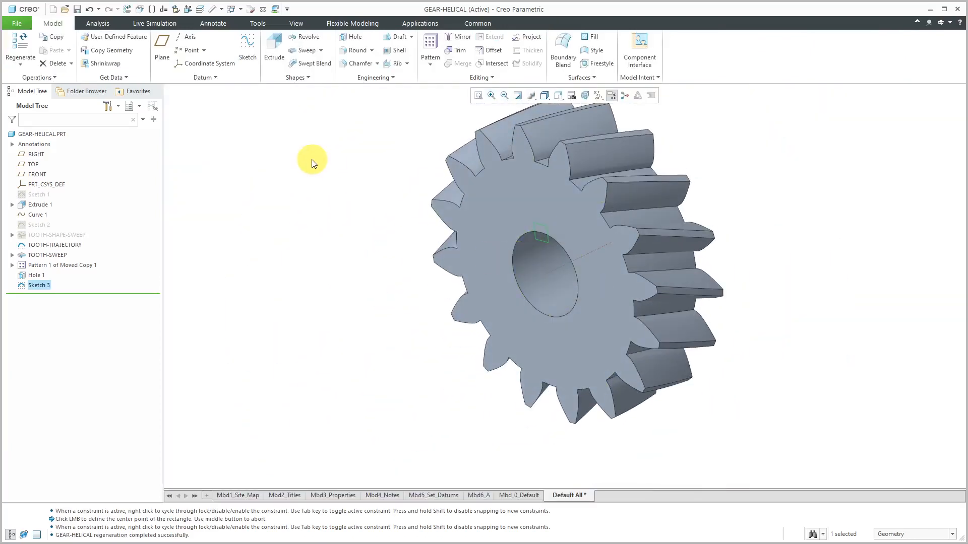
left_click(274, 50)
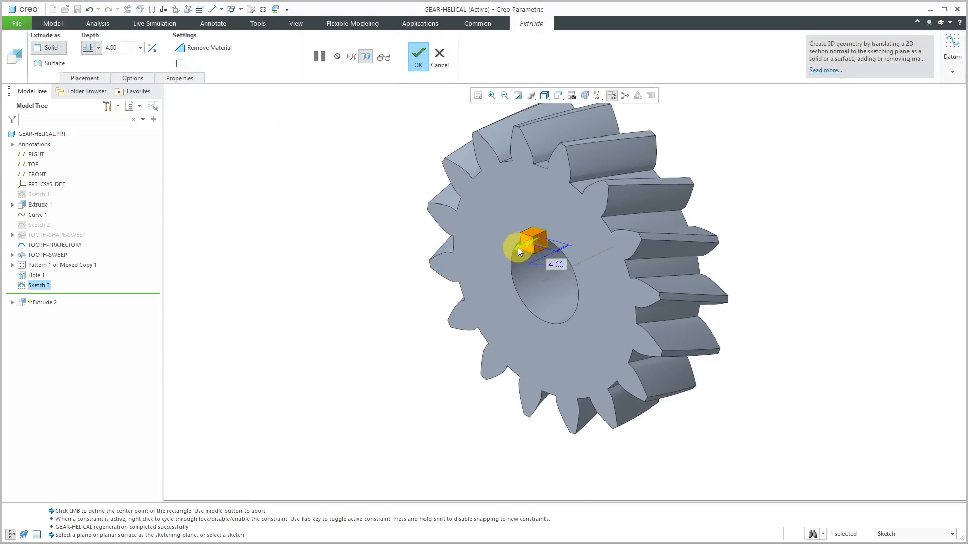
scroll(616, 257, "up", 4)
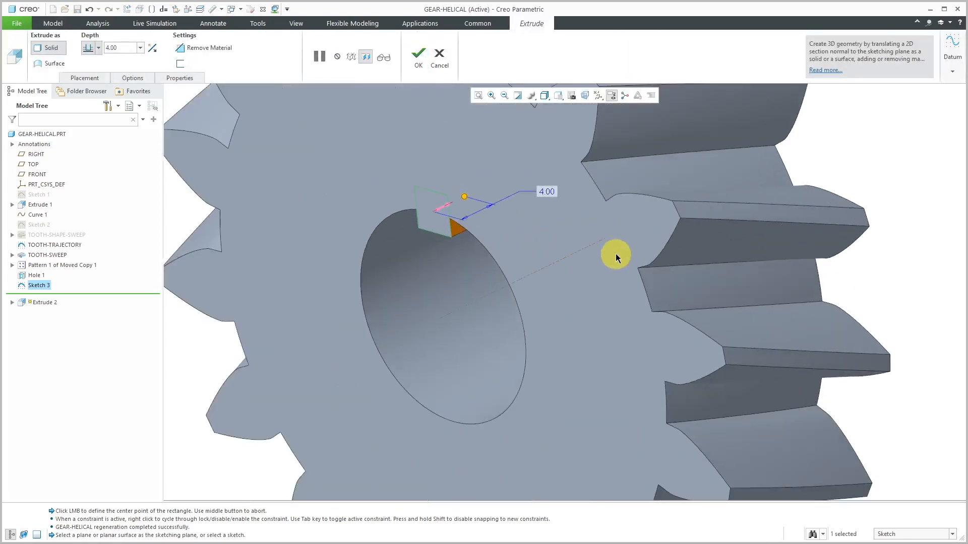
right_click(464, 197)
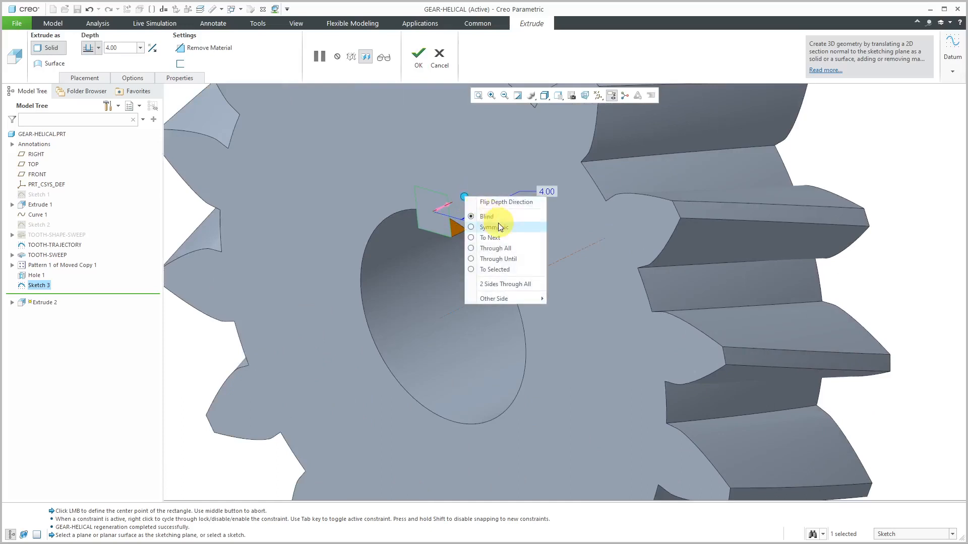
left_click(503, 269)
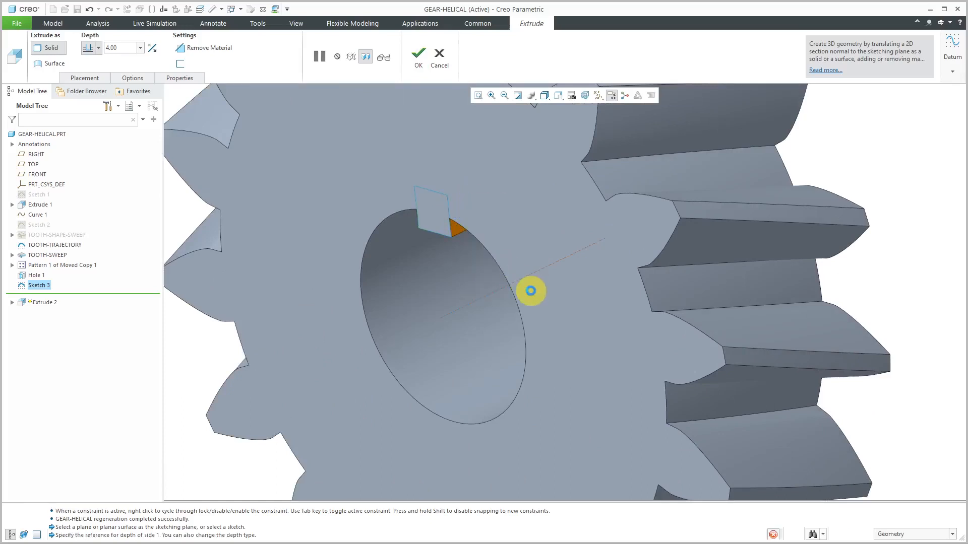
scroll(527, 281, "down", 5)
middle_click_drag(565, 295, 501, 268)
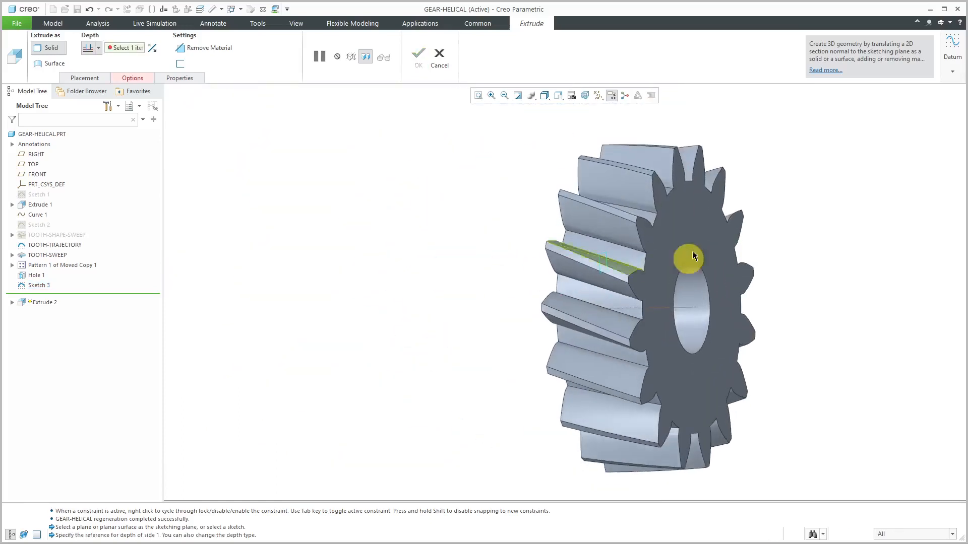
left_click(619, 266)
middle_click_drag(620, 260, 704, 270)
middle_click_drag(453, 327, 530, 298)
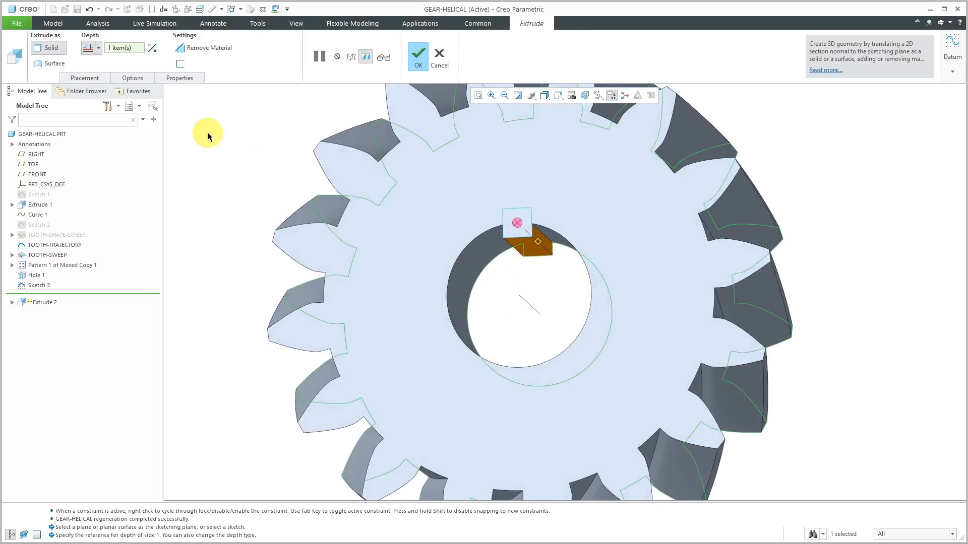
Make the keyway extrusion remove material and complete the feature through the bore wall
left_click(191, 48)
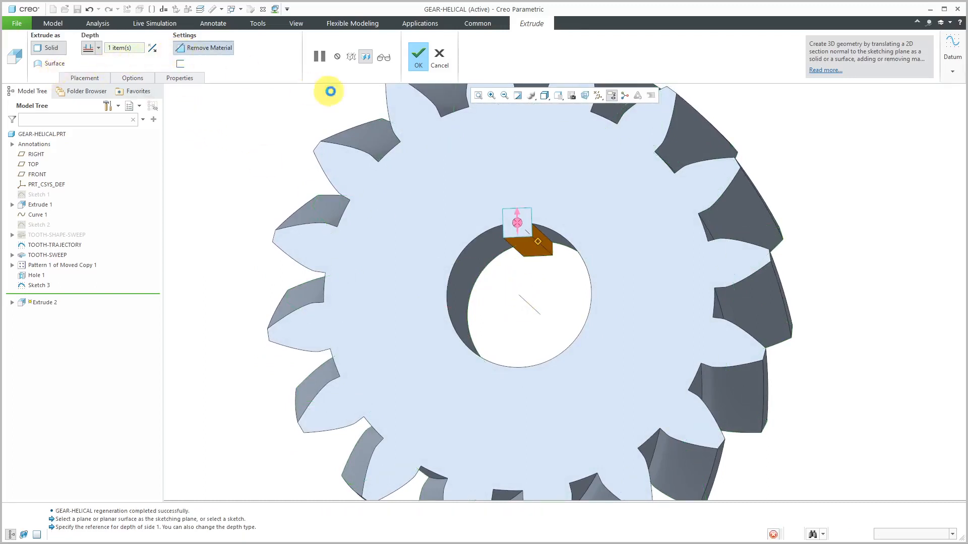
left_click(420, 65)
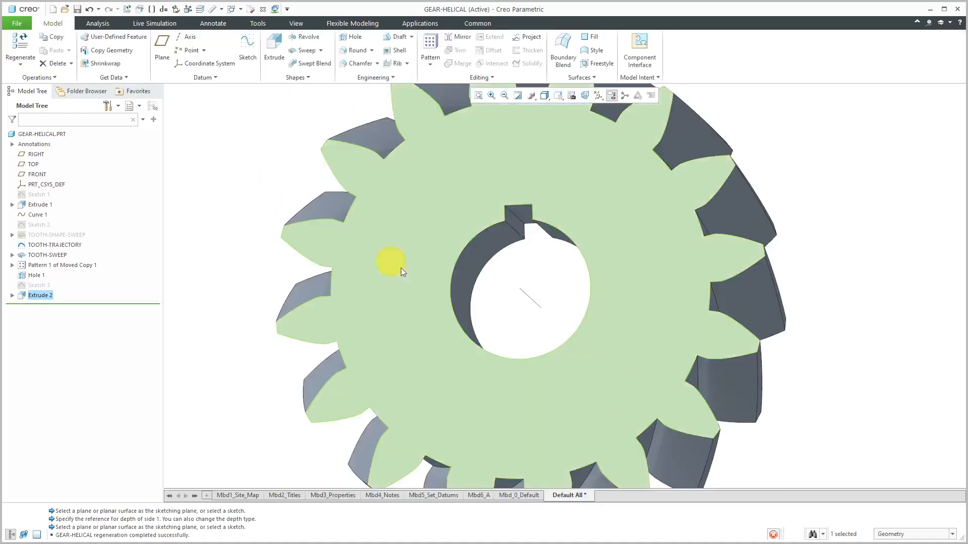
scroll(431, 277, "up", 3)
mouse_move(451, 287)
middle_mouse_down()
mouse_move(434, 304)
mouse_move(456, 311)
mouse_move(443, 302)
mouse_move(428, 328)
middle_mouse_up()
scroll(342, 421, "down", 2)
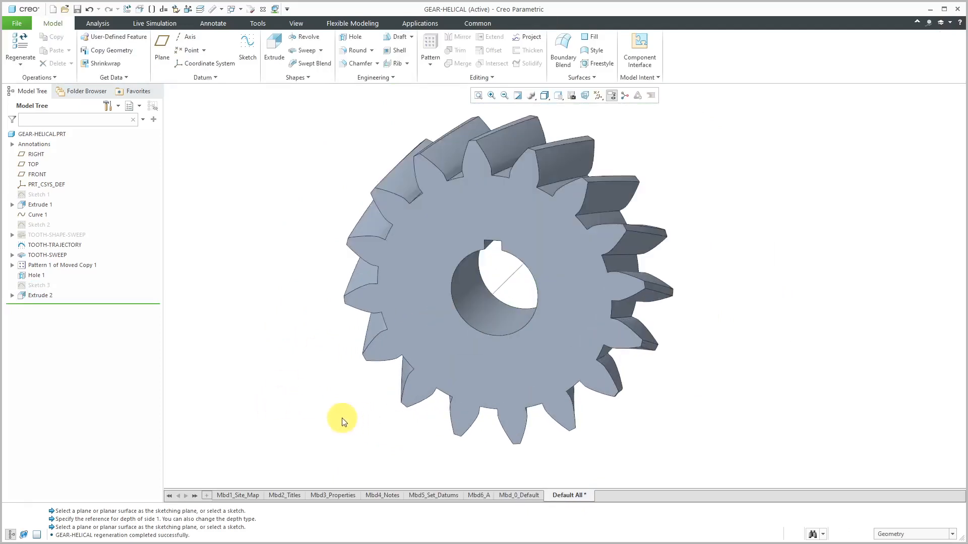